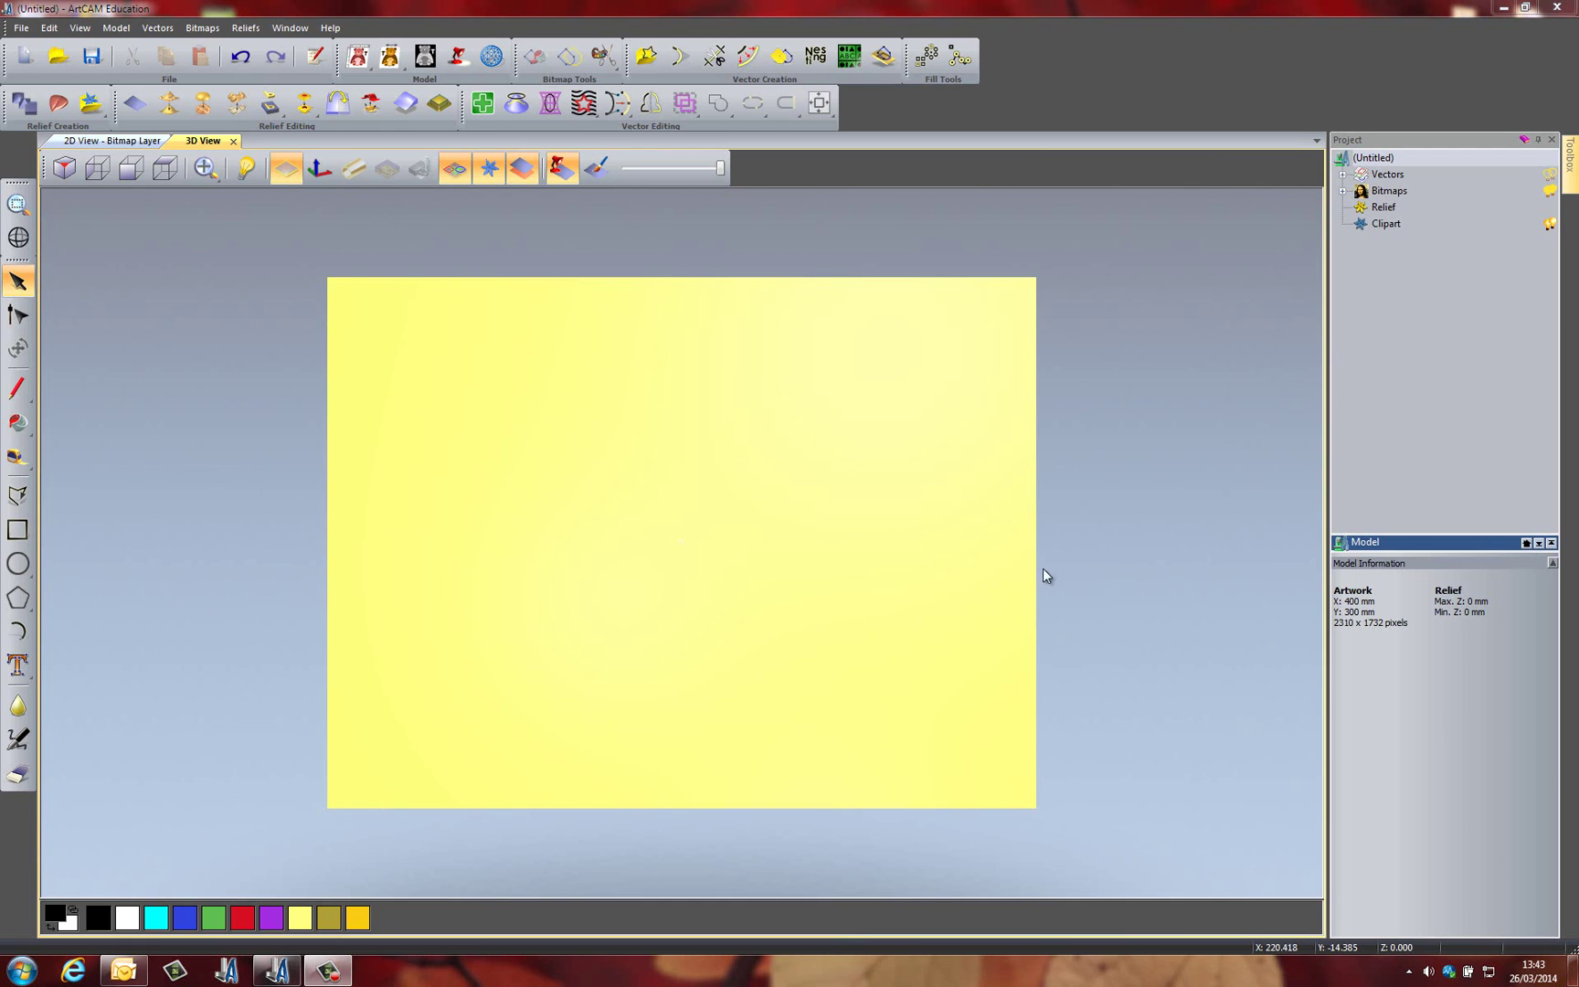
Sketch a rectangle about 342 mm wide and 244 mm high inside the yellow model area
{"action": "left_click", "coordinate": [17, 530]}
{"action": "left_click_drag", "start_coordinate": [382, 336], "coordinate": [561, 633]}
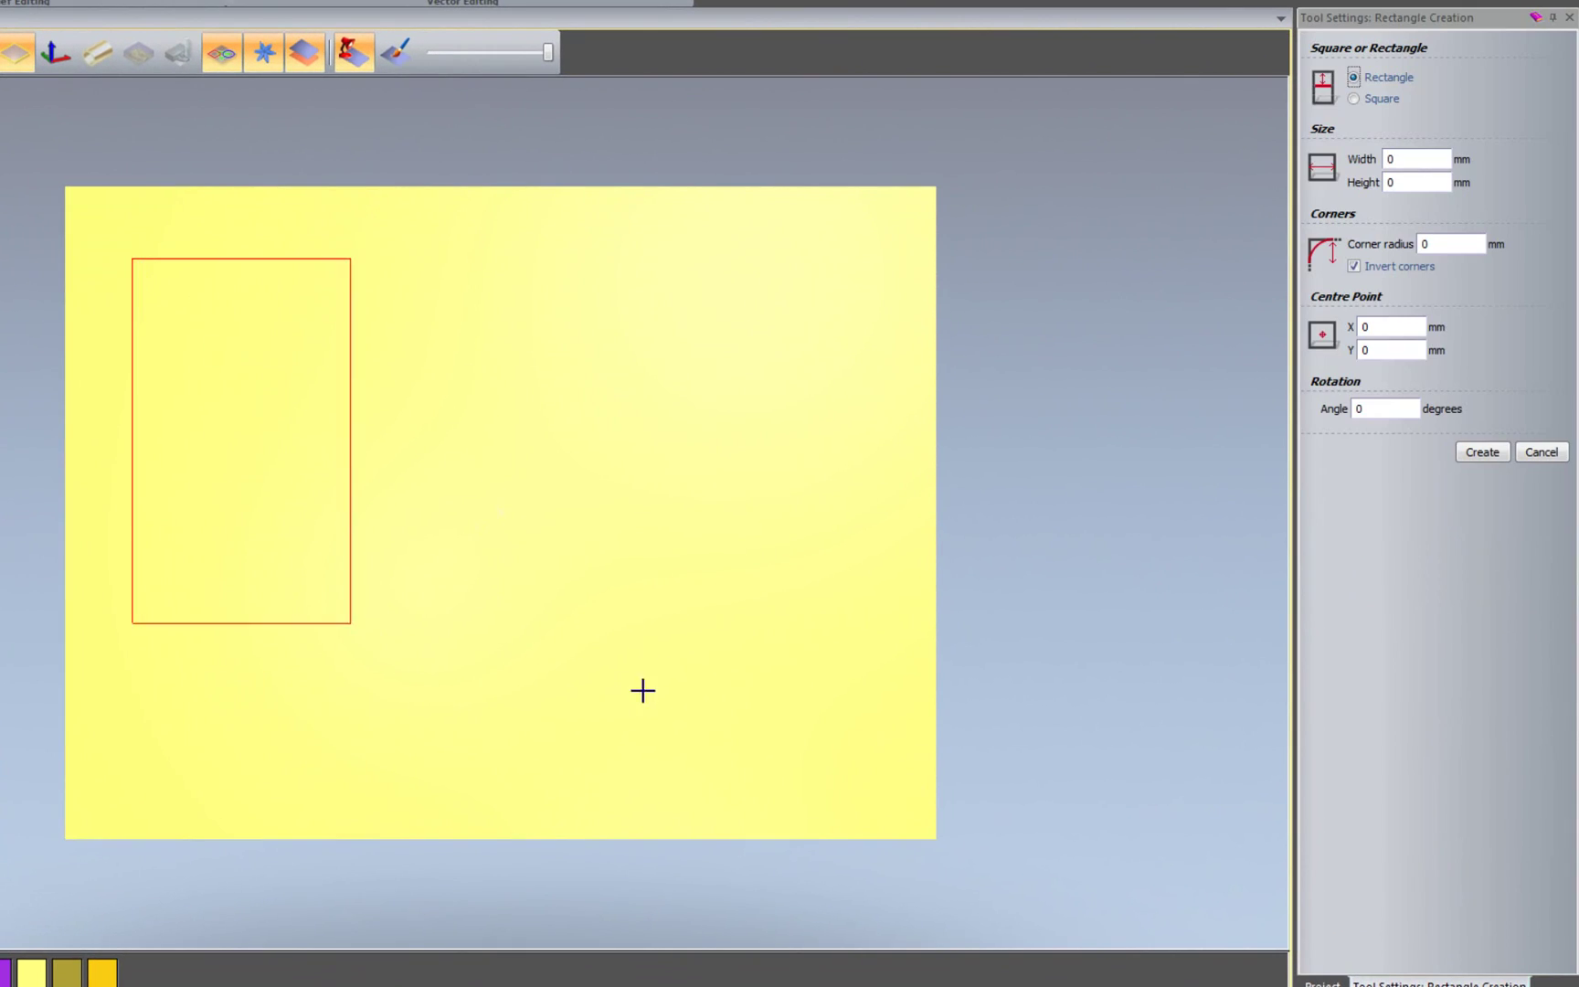
{"action": "left_click_drag", "start_coordinate": [643, 690], "coordinate": [877, 789]}
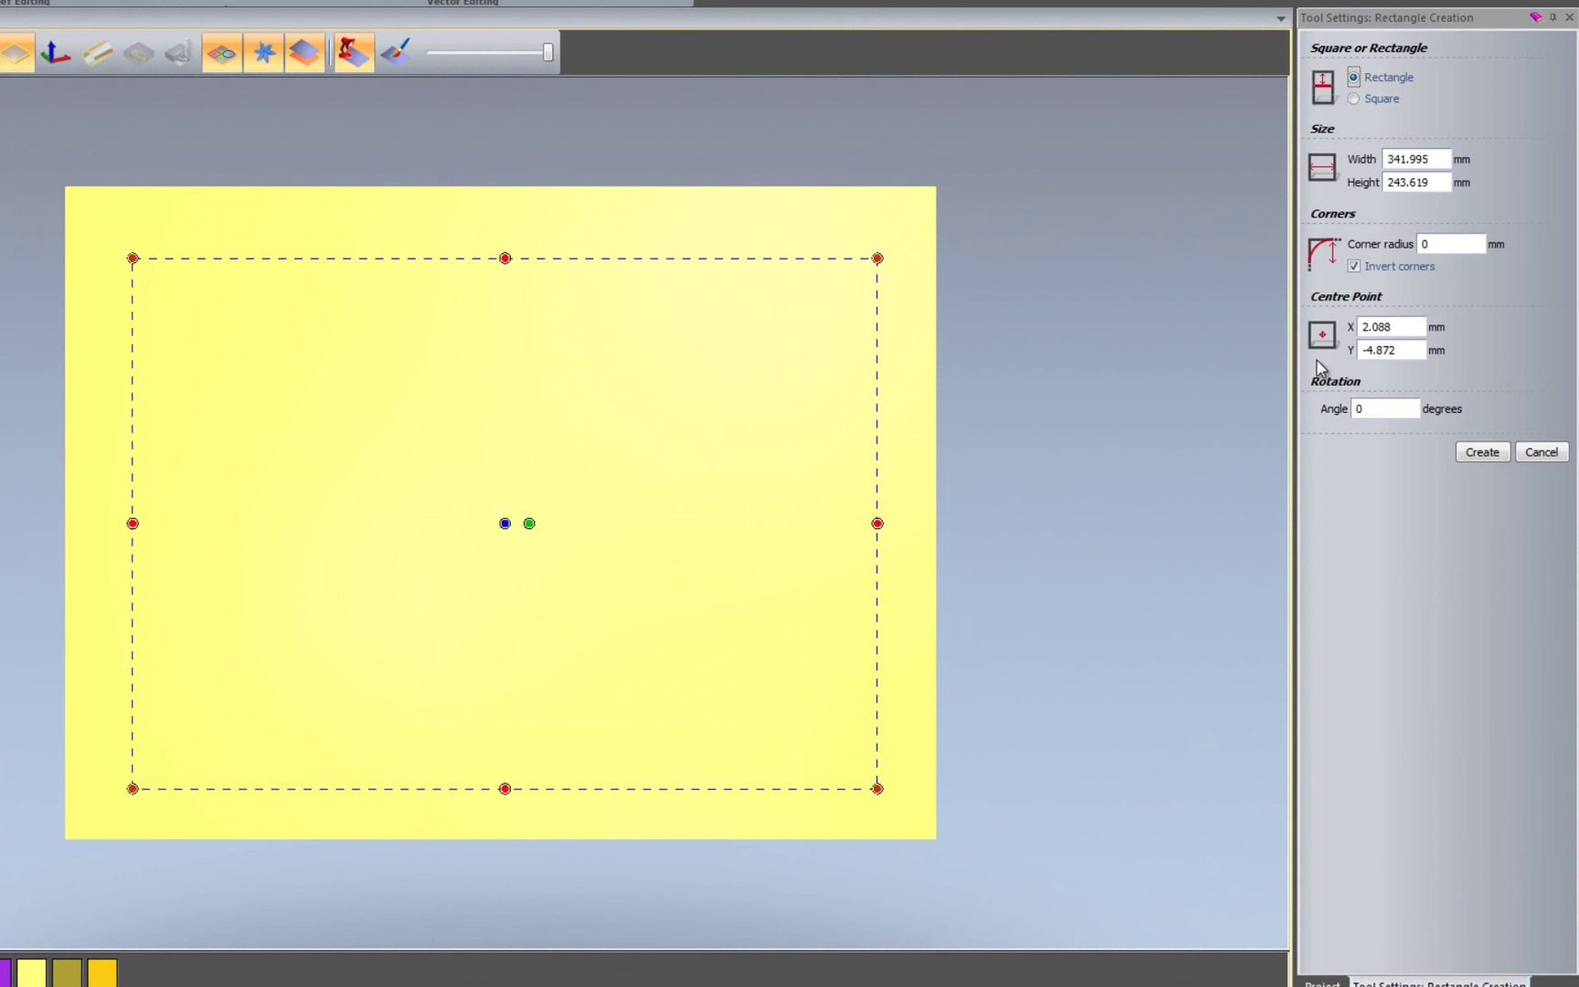
Set the rectangle's width to 340 mm and its height to 240 mm
{"action": "double_click", "coordinate": [1431, 163]}
{"action": "type", "text": "340"}
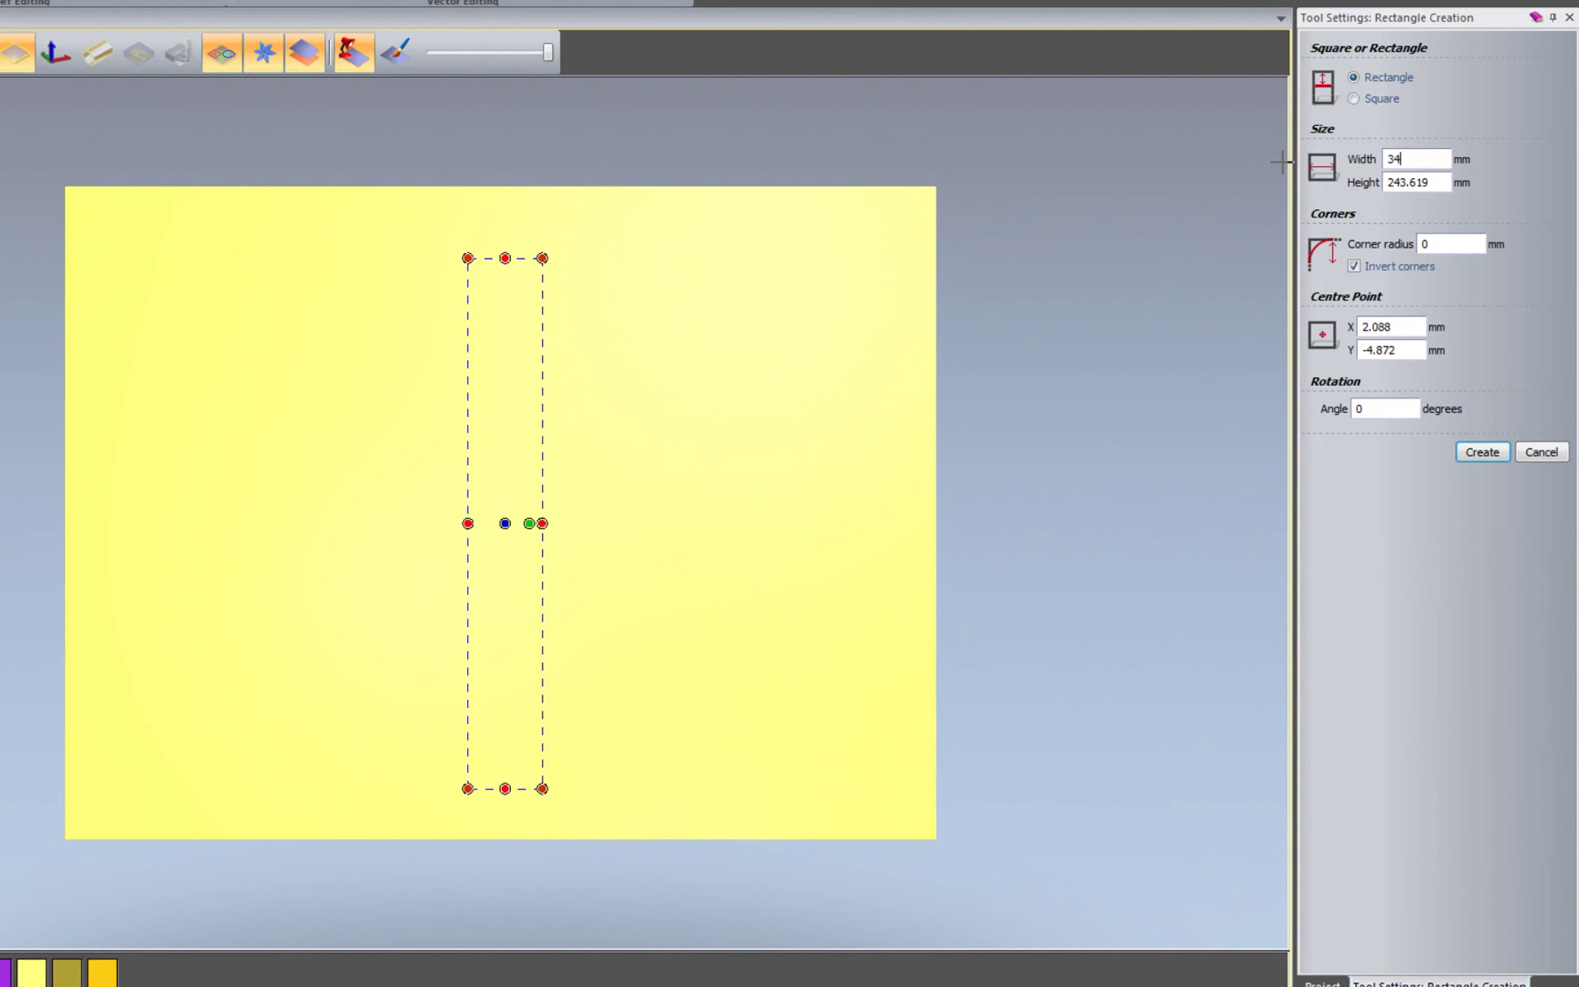
{"action": "type", "text": "240"}
{"action": "key", "text": "BackSpace"}
{"action": "key", "text": "BackSpace"}
{"action": "key", "text": "BackSpace"}
{"action": "key", "text": "Tab"}
{"action": "type", "text": "240"}
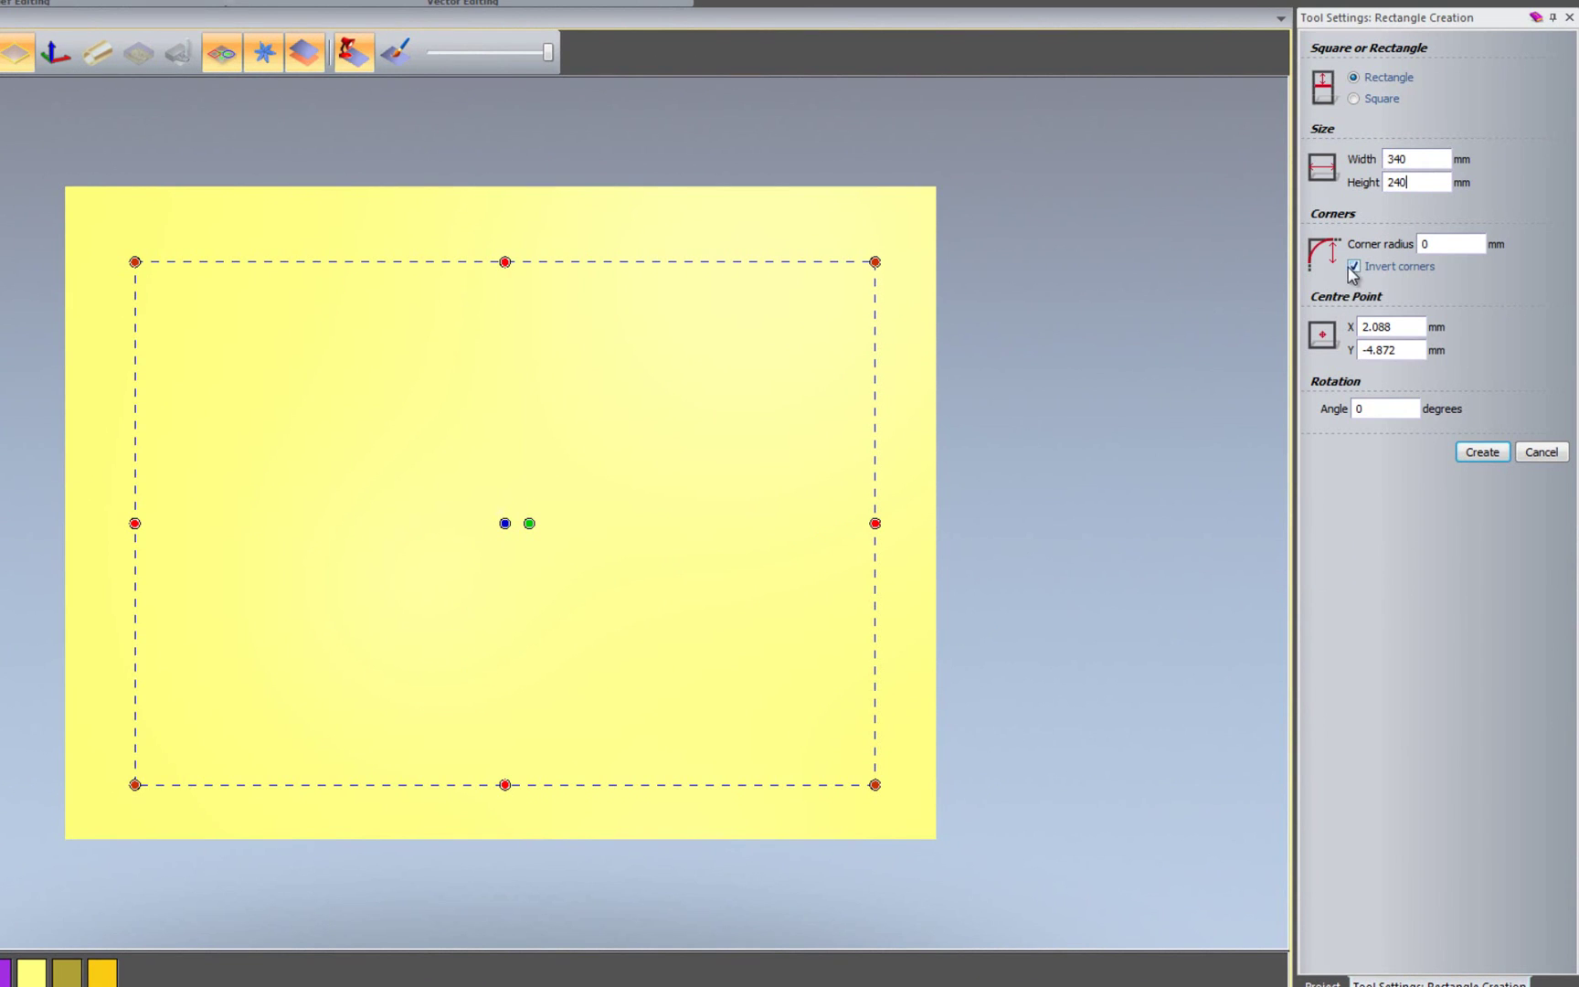
Create the rectangle with inverted corners of 35 mm radius and centre it in the model
{"action": "left_click", "coordinate": [1434, 246]}
{"action": "key", "text": "BackSpace"}
{"action": "type", "text": "25"}
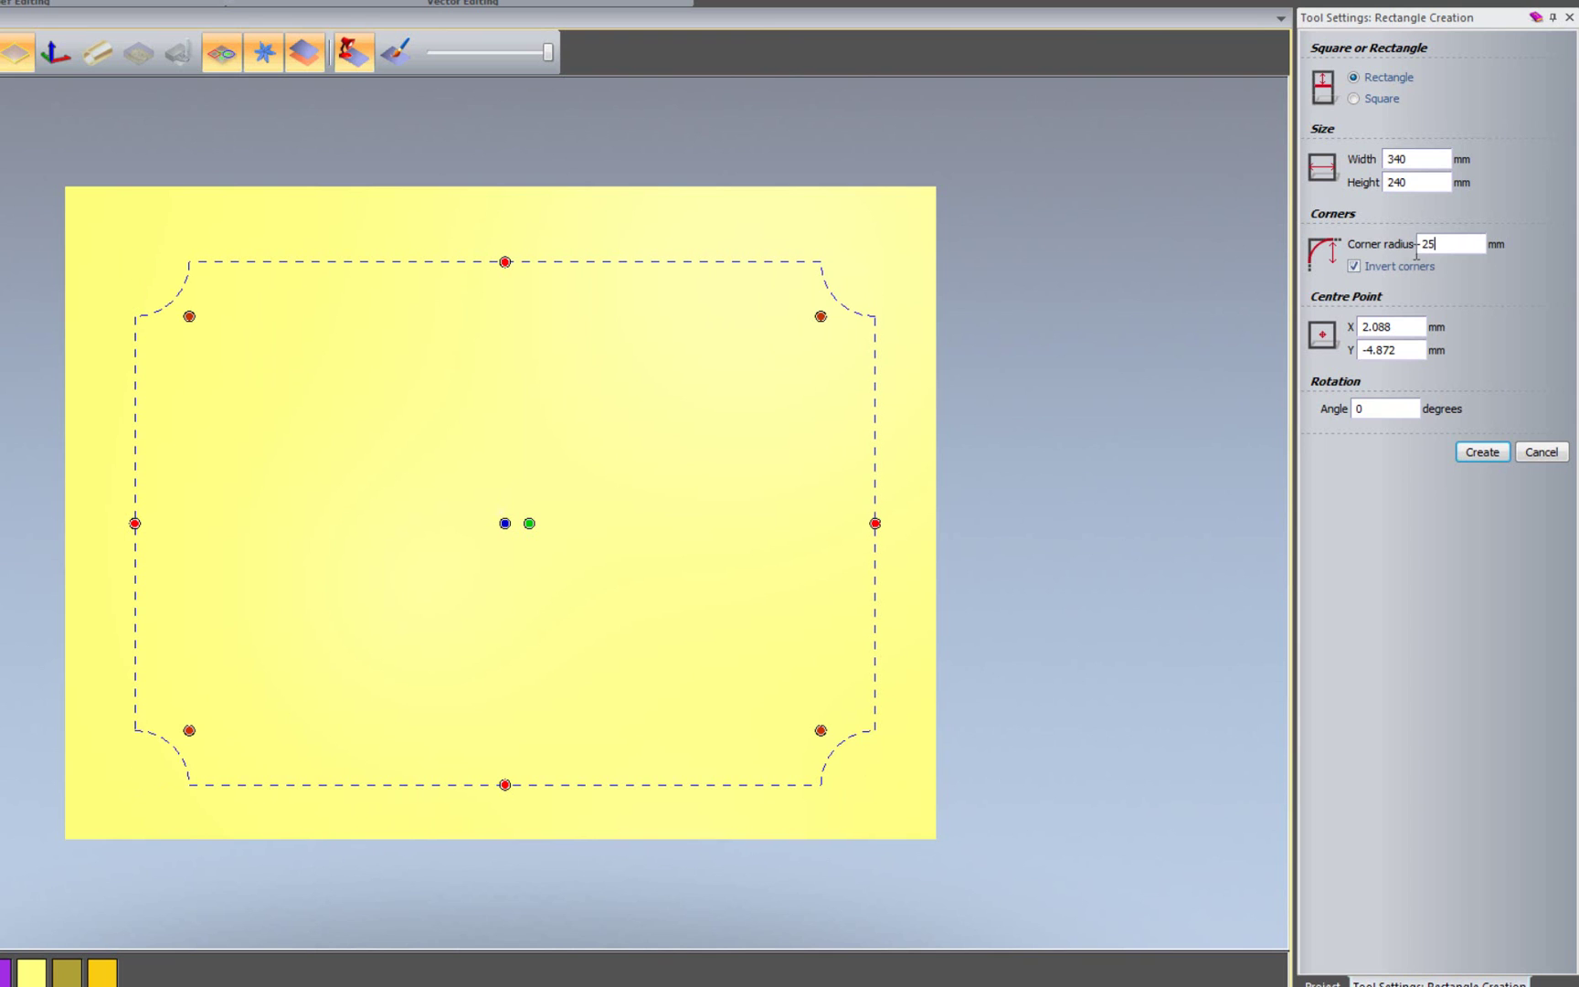
{"action": "key", "text": "ctrl+a"}
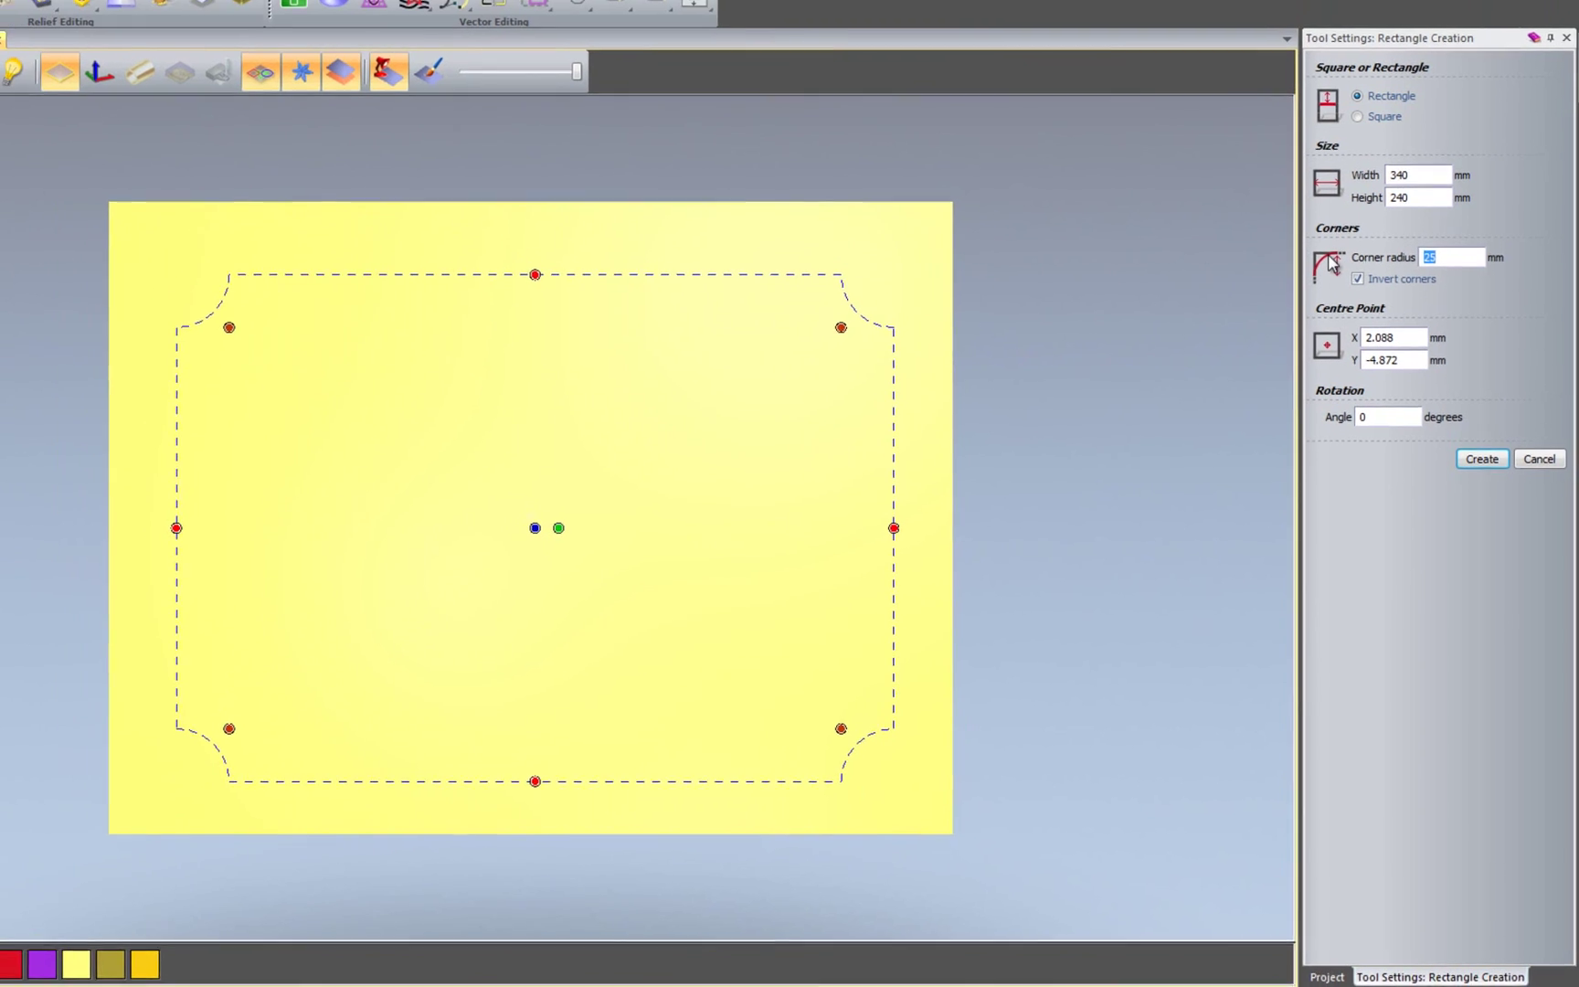
{"action": "type", "text": "35"}
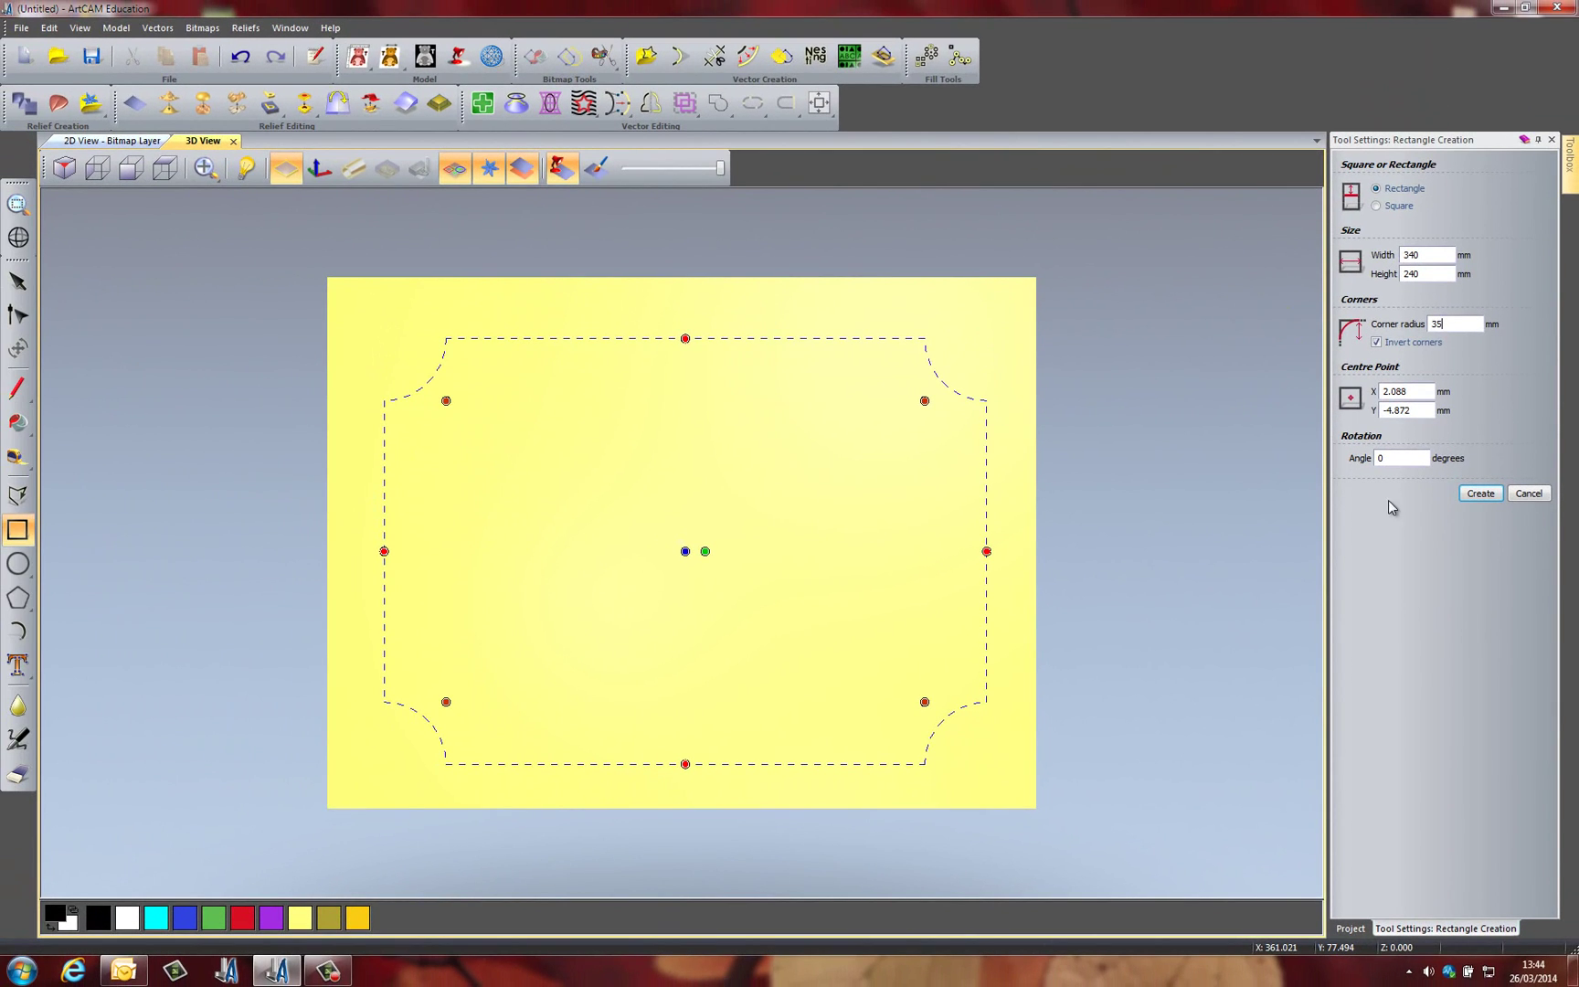
{"action": "left_click", "coordinate": [1480, 494]}
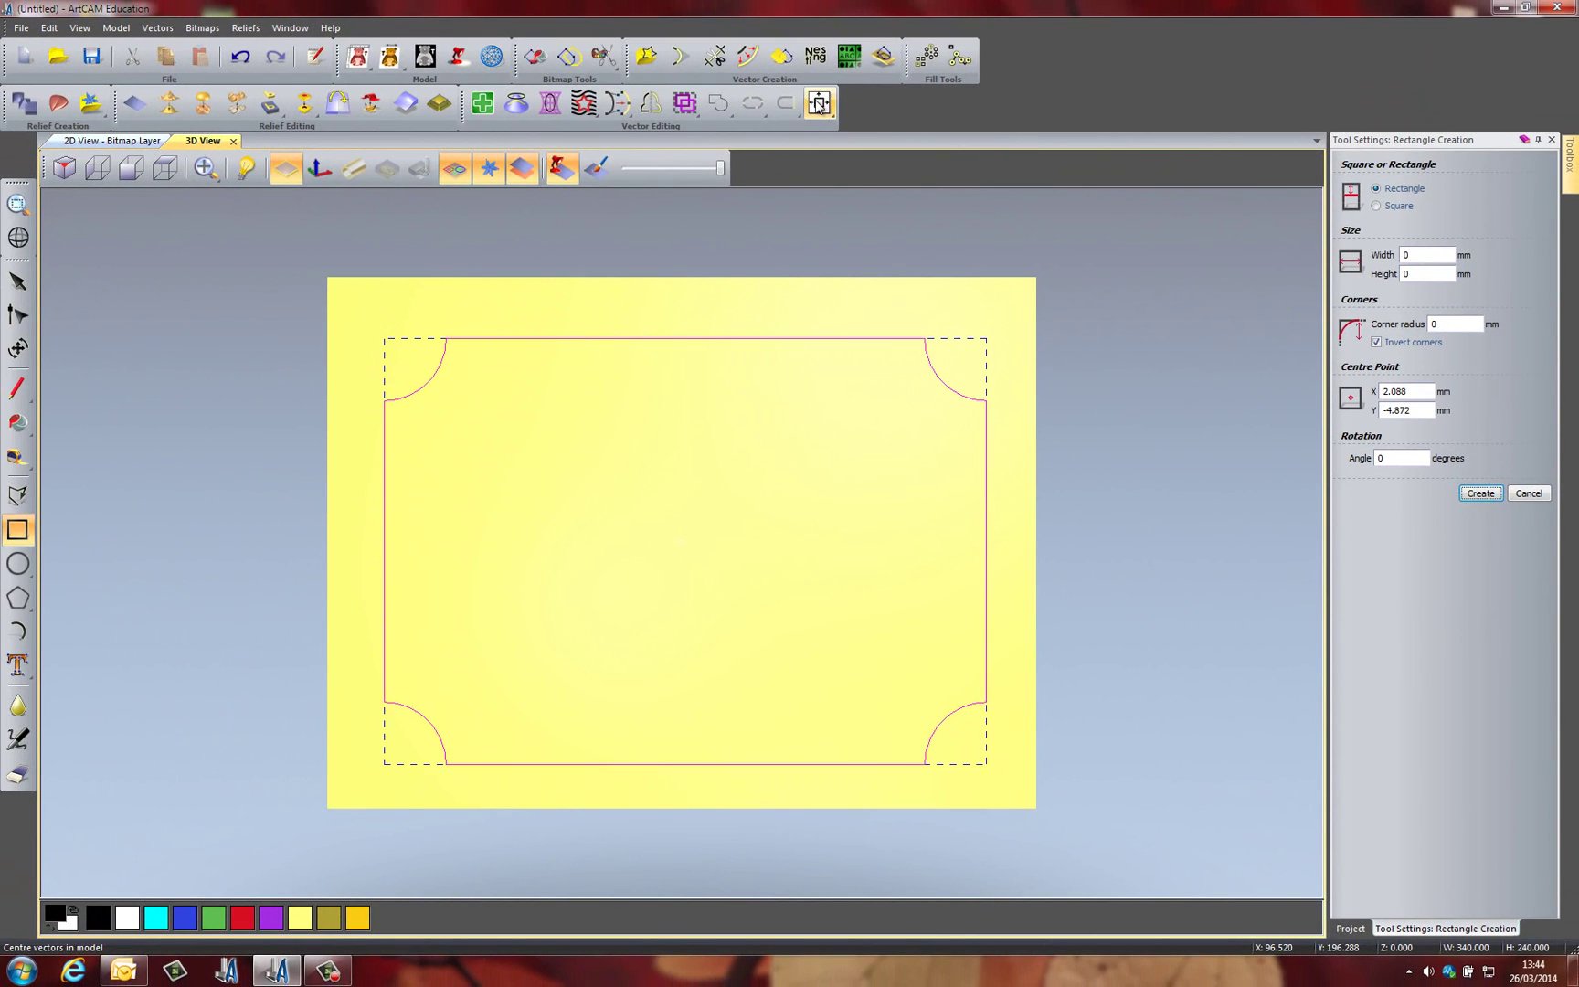
{"action": "key", "text": "Escape"}
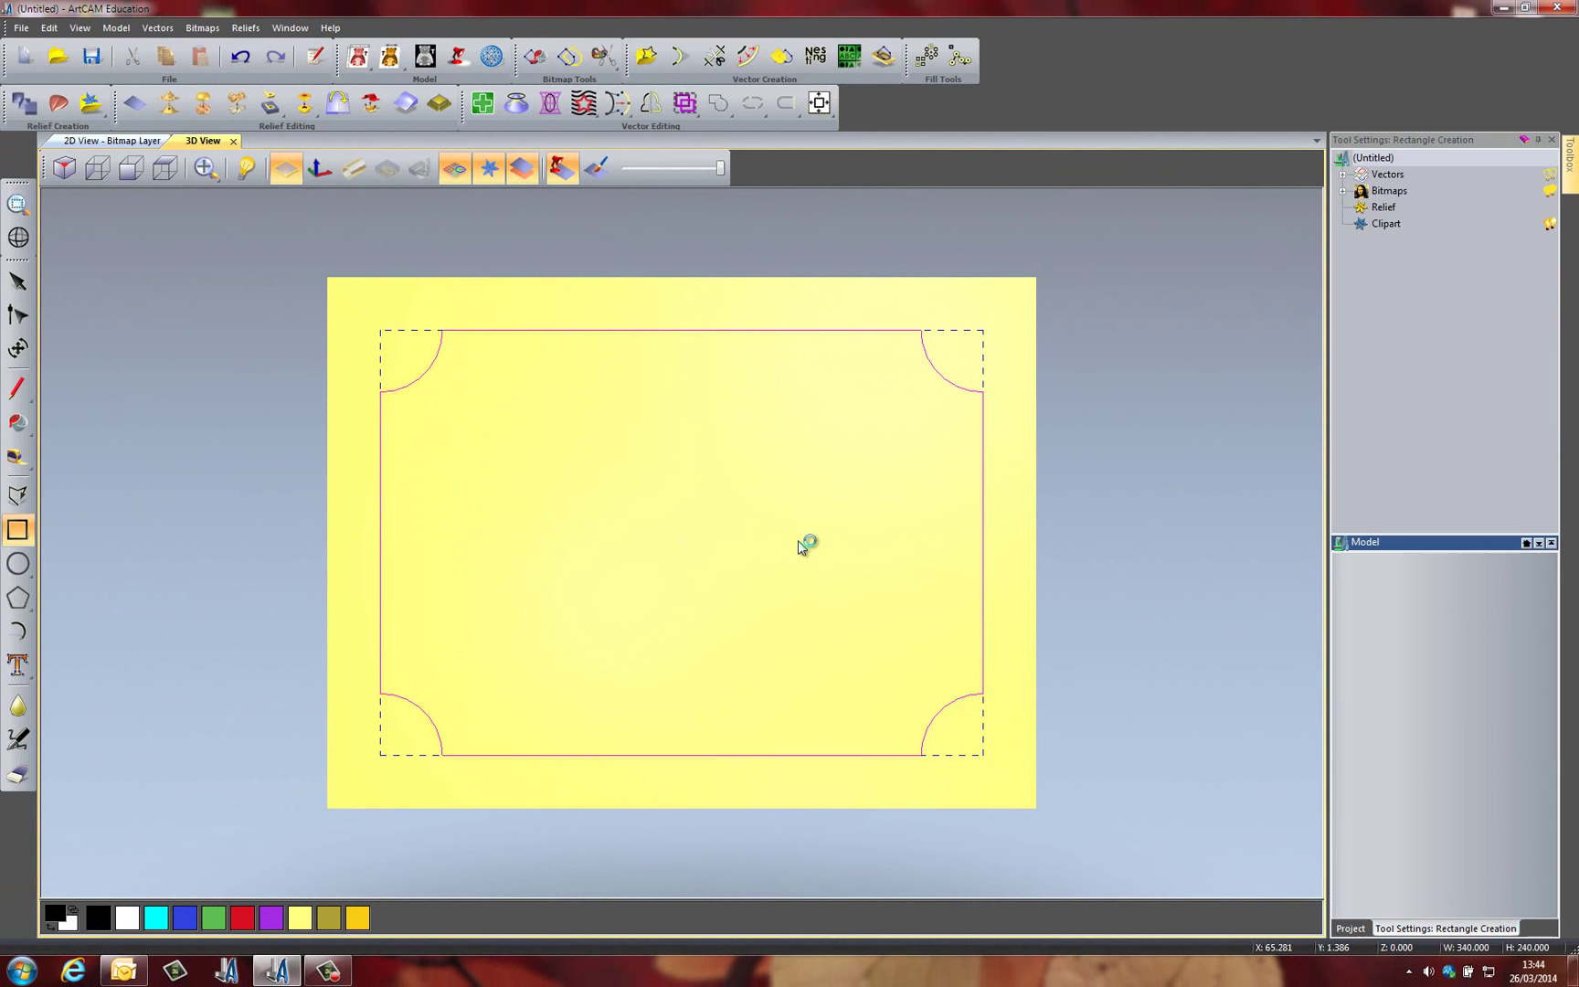
{"action": "key", "text": "Escape"}
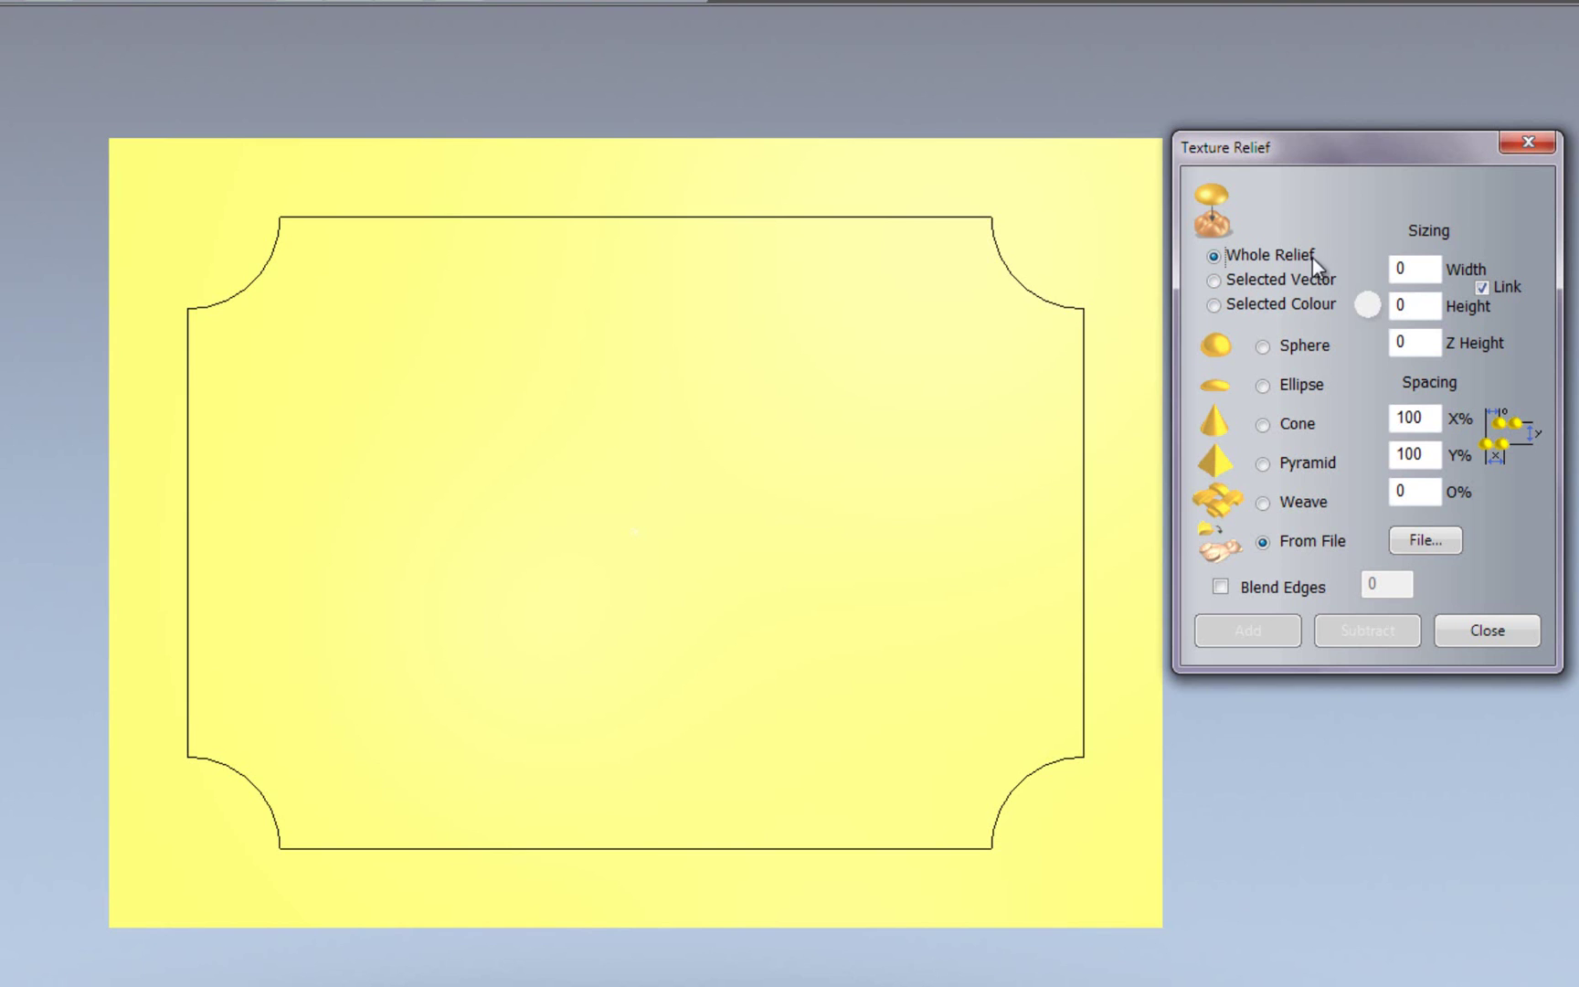
Load english3.jpg from the wall folder as the pattern file for the relief texture
{"action": "left_click", "coordinate": [1426, 541]}
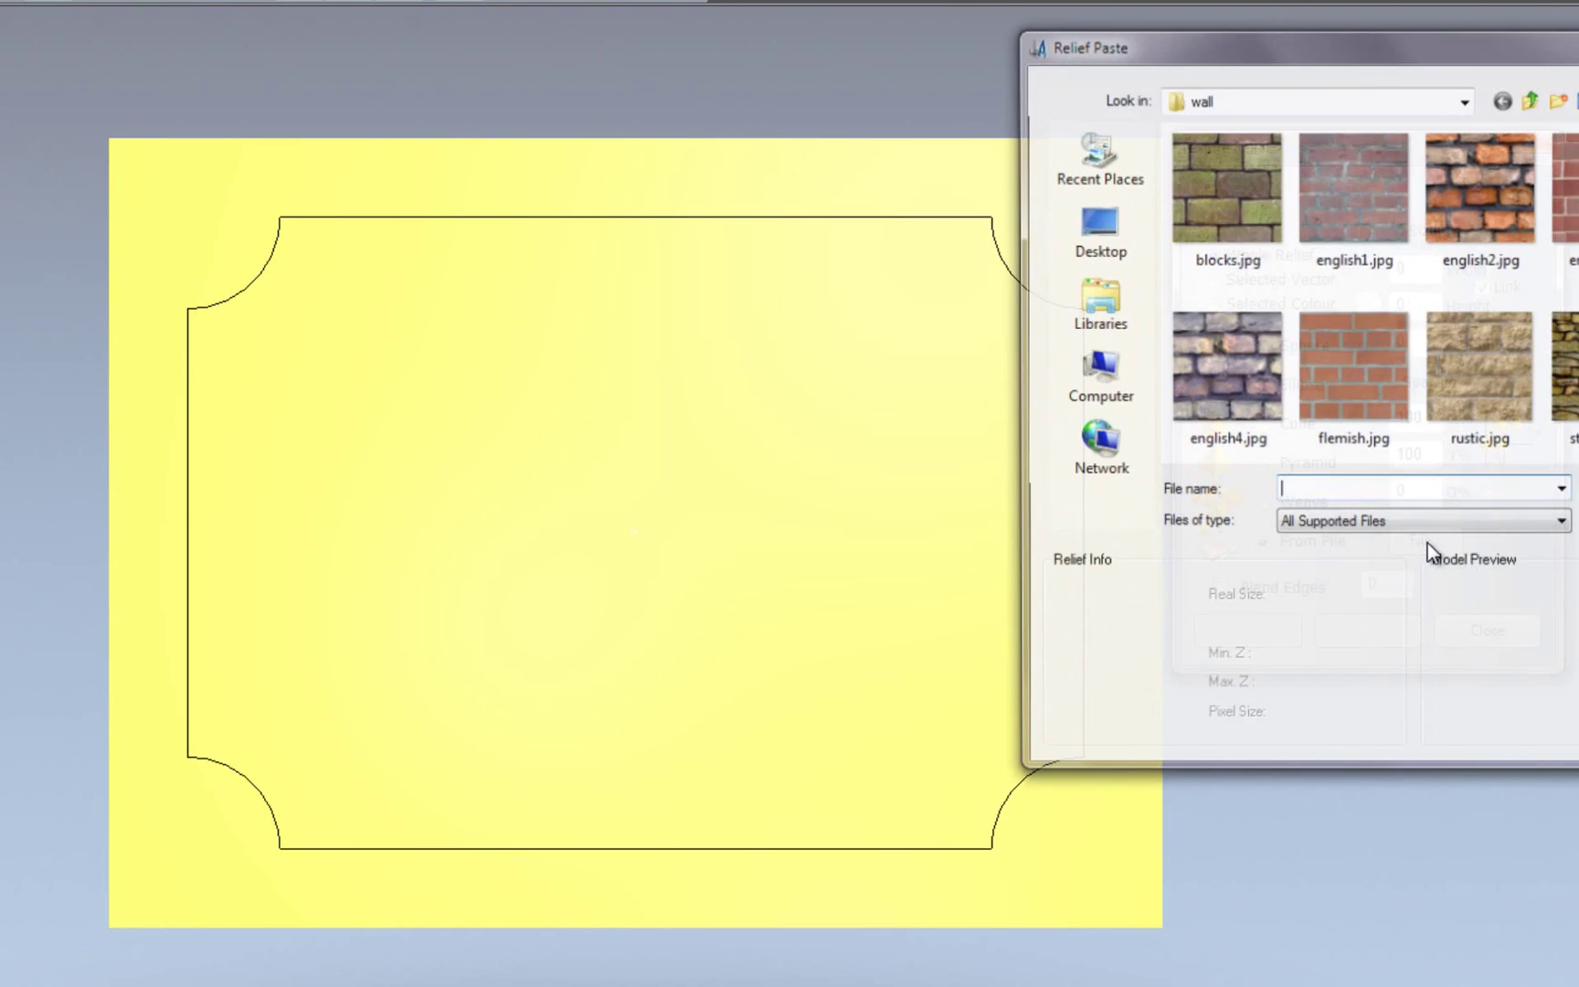
{"action": "mouse_move", "coordinate": [1562, 240]}
{"action": "left_mouse_down"}
{"action": "mouse_move", "coordinate": [1569, 416]}
{"action": "mouse_move", "coordinate": [1568, 247]}
{"action": "left_mouse_up"}
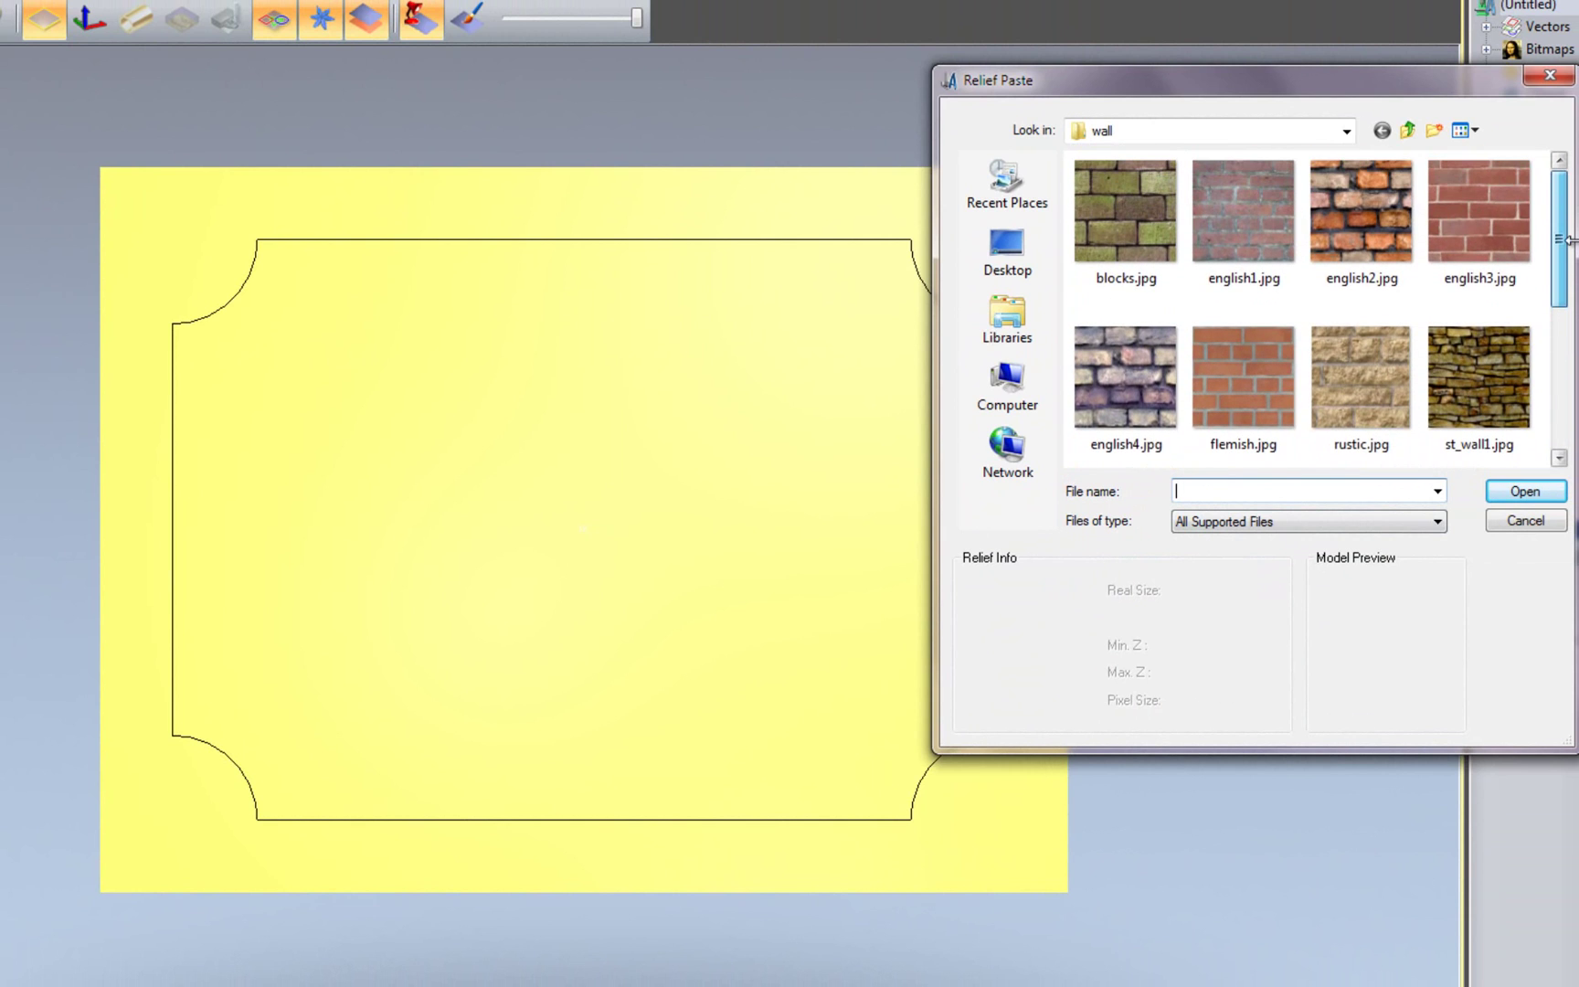
{"action": "left_click", "coordinate": [1514, 259]}
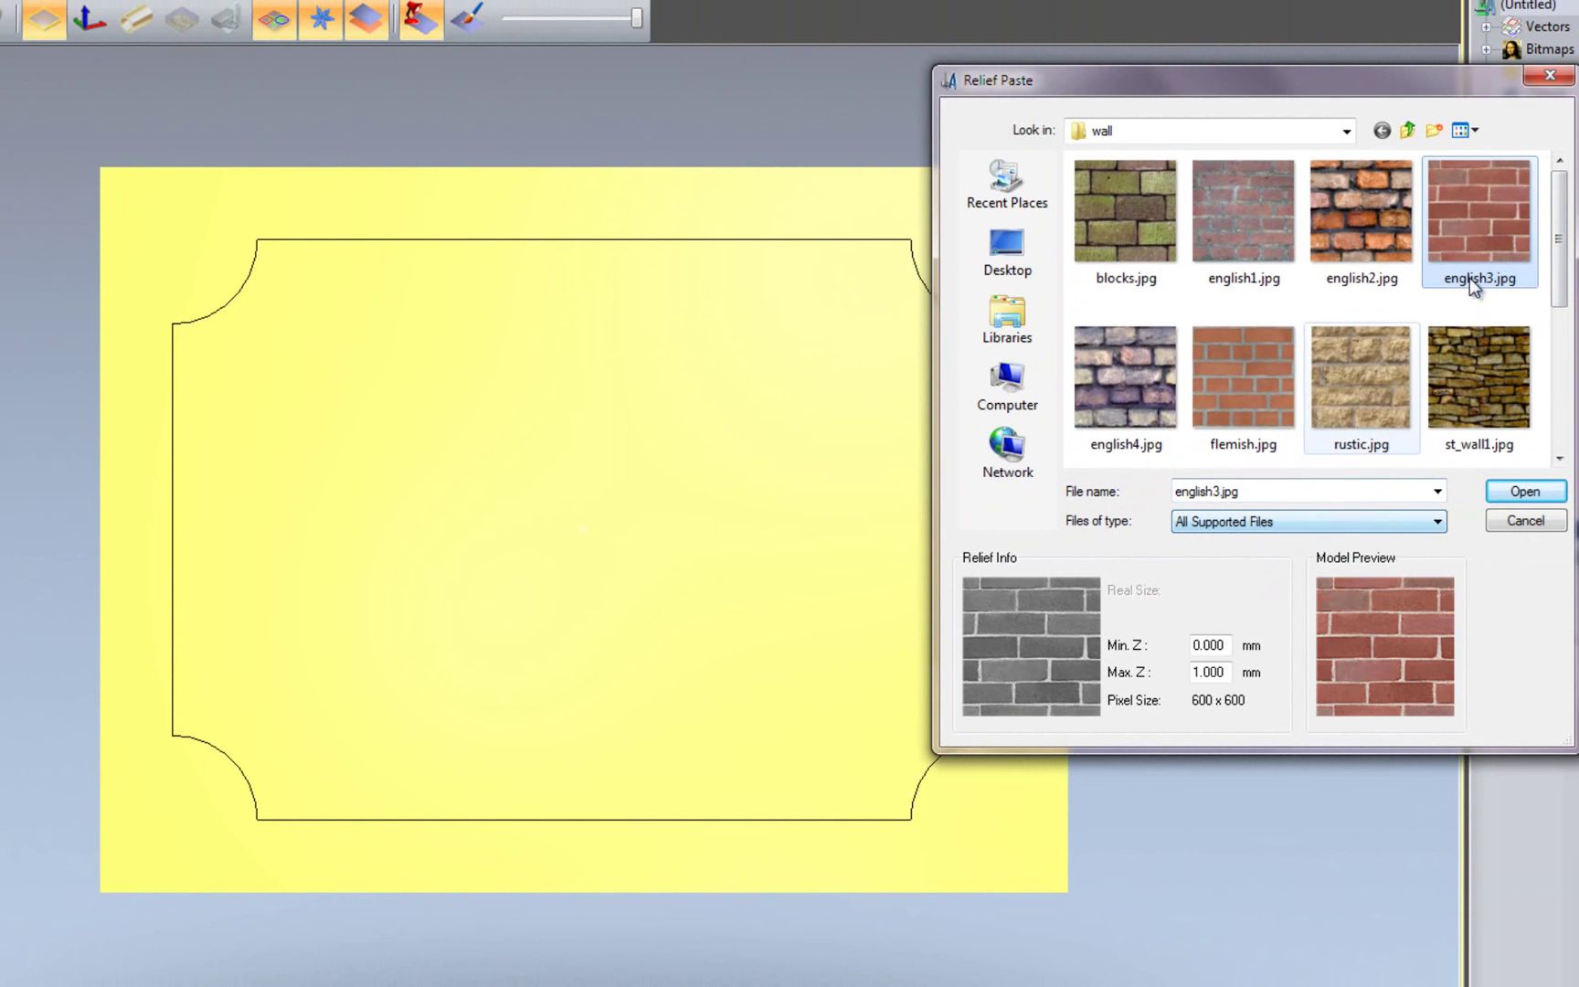
{"action": "left_click", "coordinate": [1521, 493]}
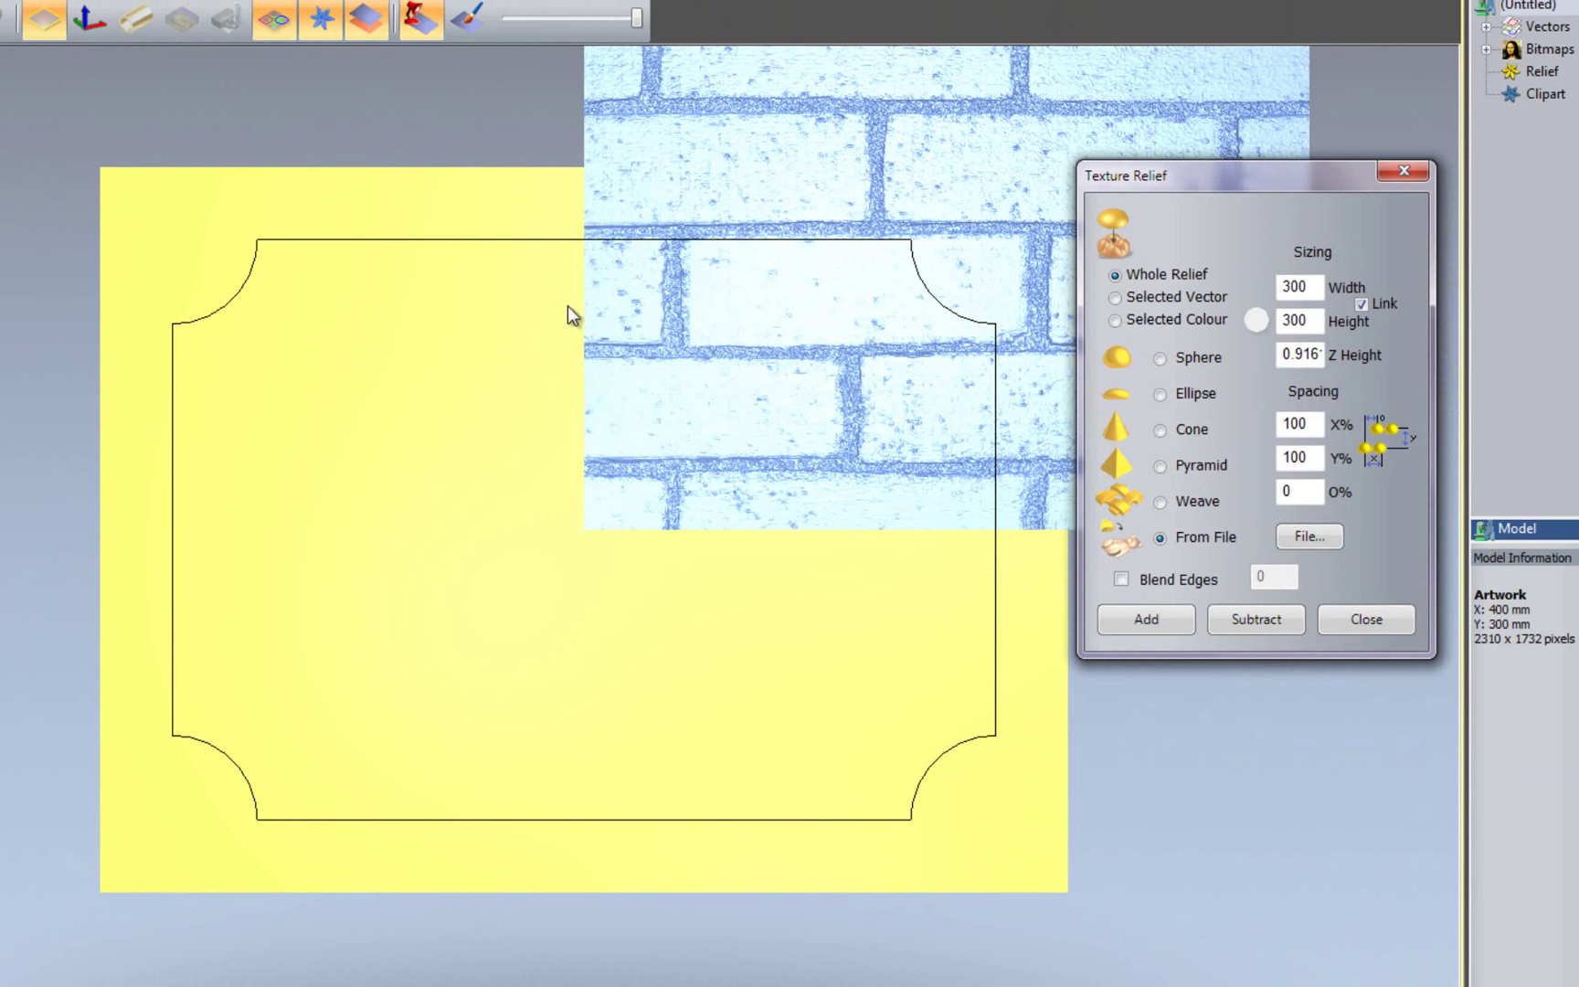
Set the linked texture tile size to 50 and add the brick texture to the whole relief
{"action": "left_click_drag", "start_coordinate": [1309, 286], "coordinate": [1147, 286]}
{"action": "type", "text": "50"}
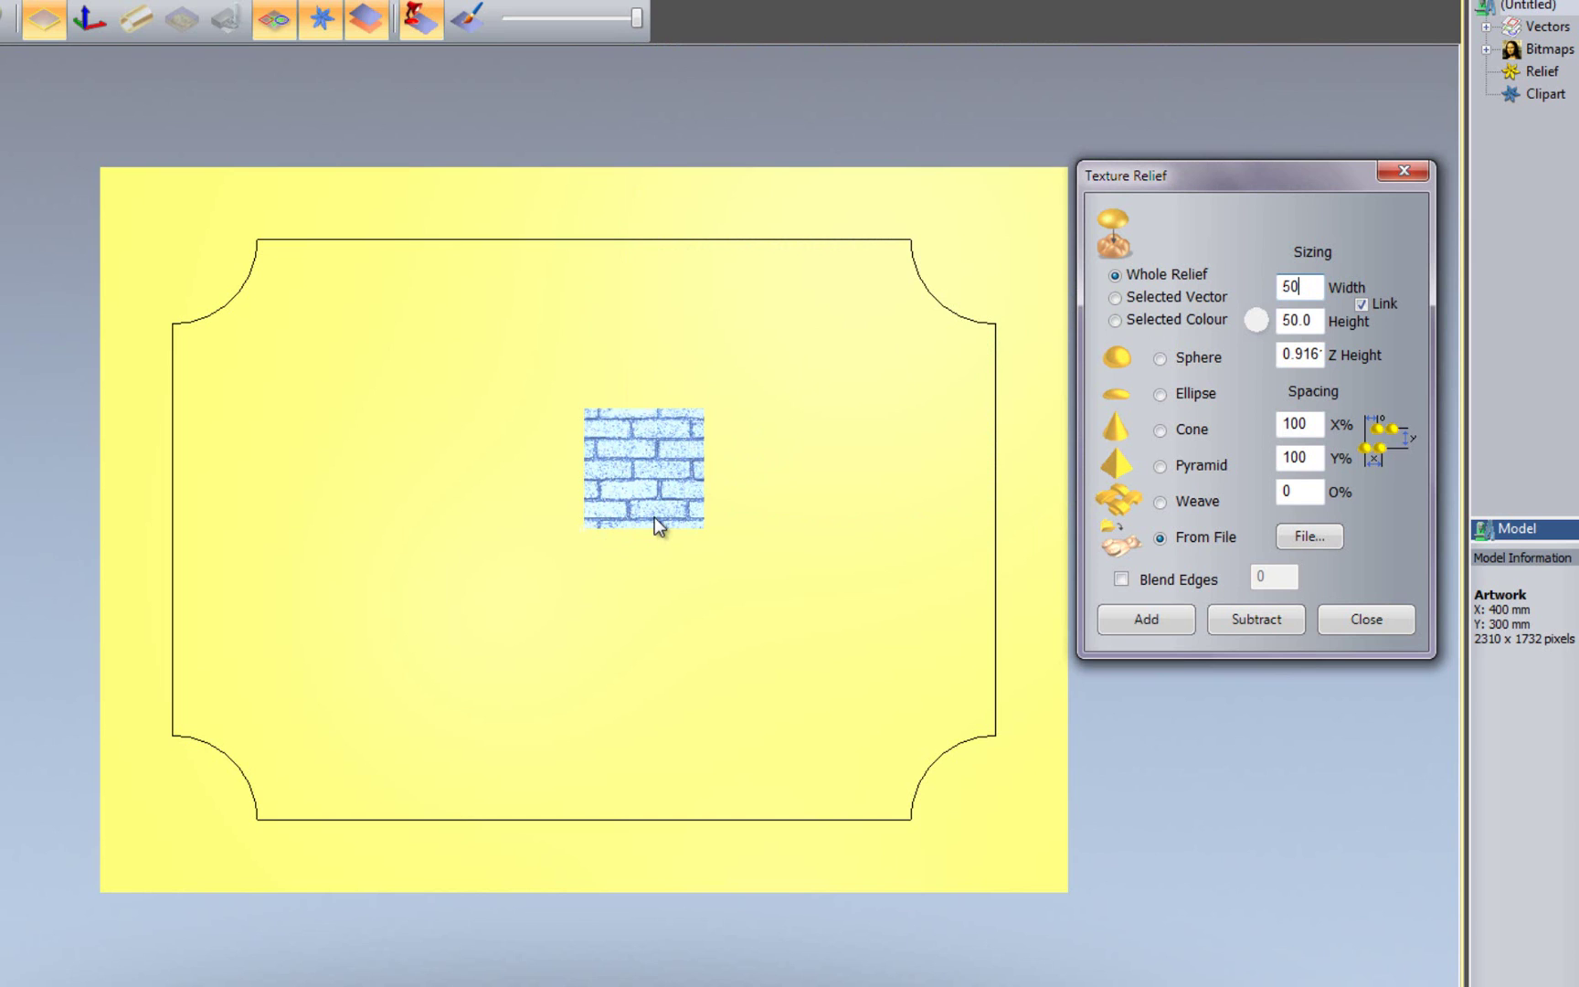
{"action": "left_click", "coordinate": [1146, 620]}
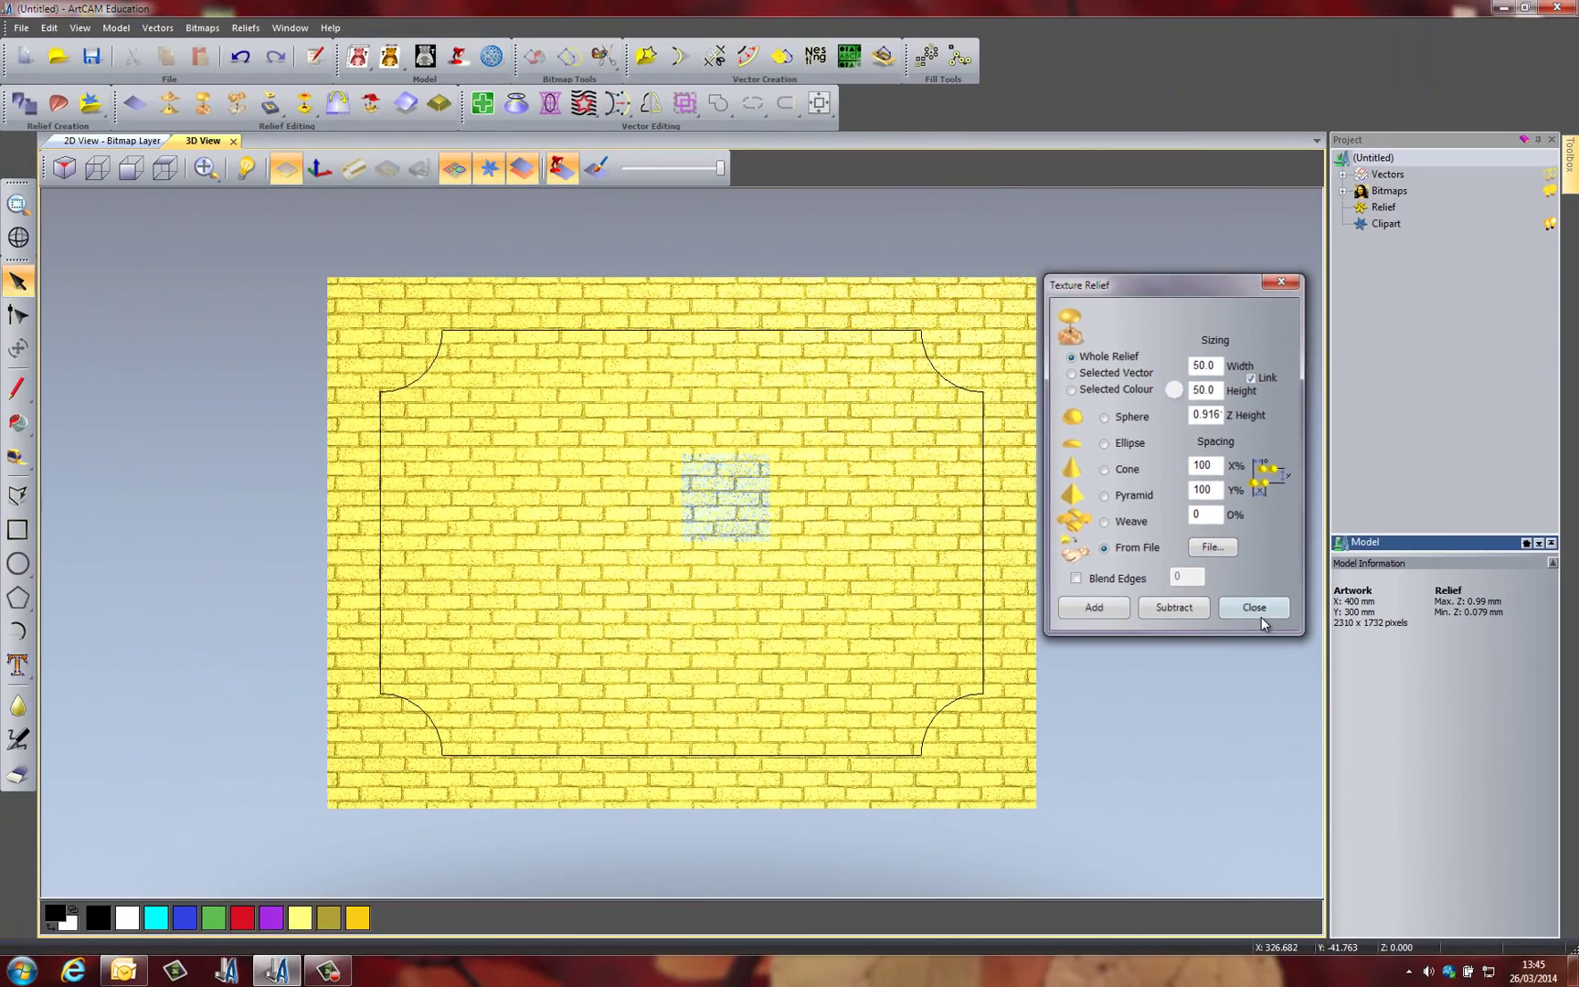
{"action": "left_click", "coordinate": [1366, 618]}
Smooth the whole brick relief with the smoothing passes set to 1
{"action": "left_click_drag", "start_coordinate": [850, 649], "coordinate": [442, 640]}
{"action": "scroll", "coordinate": [442, 642], "scroll_direction": "up", "scroll_amount": 5}
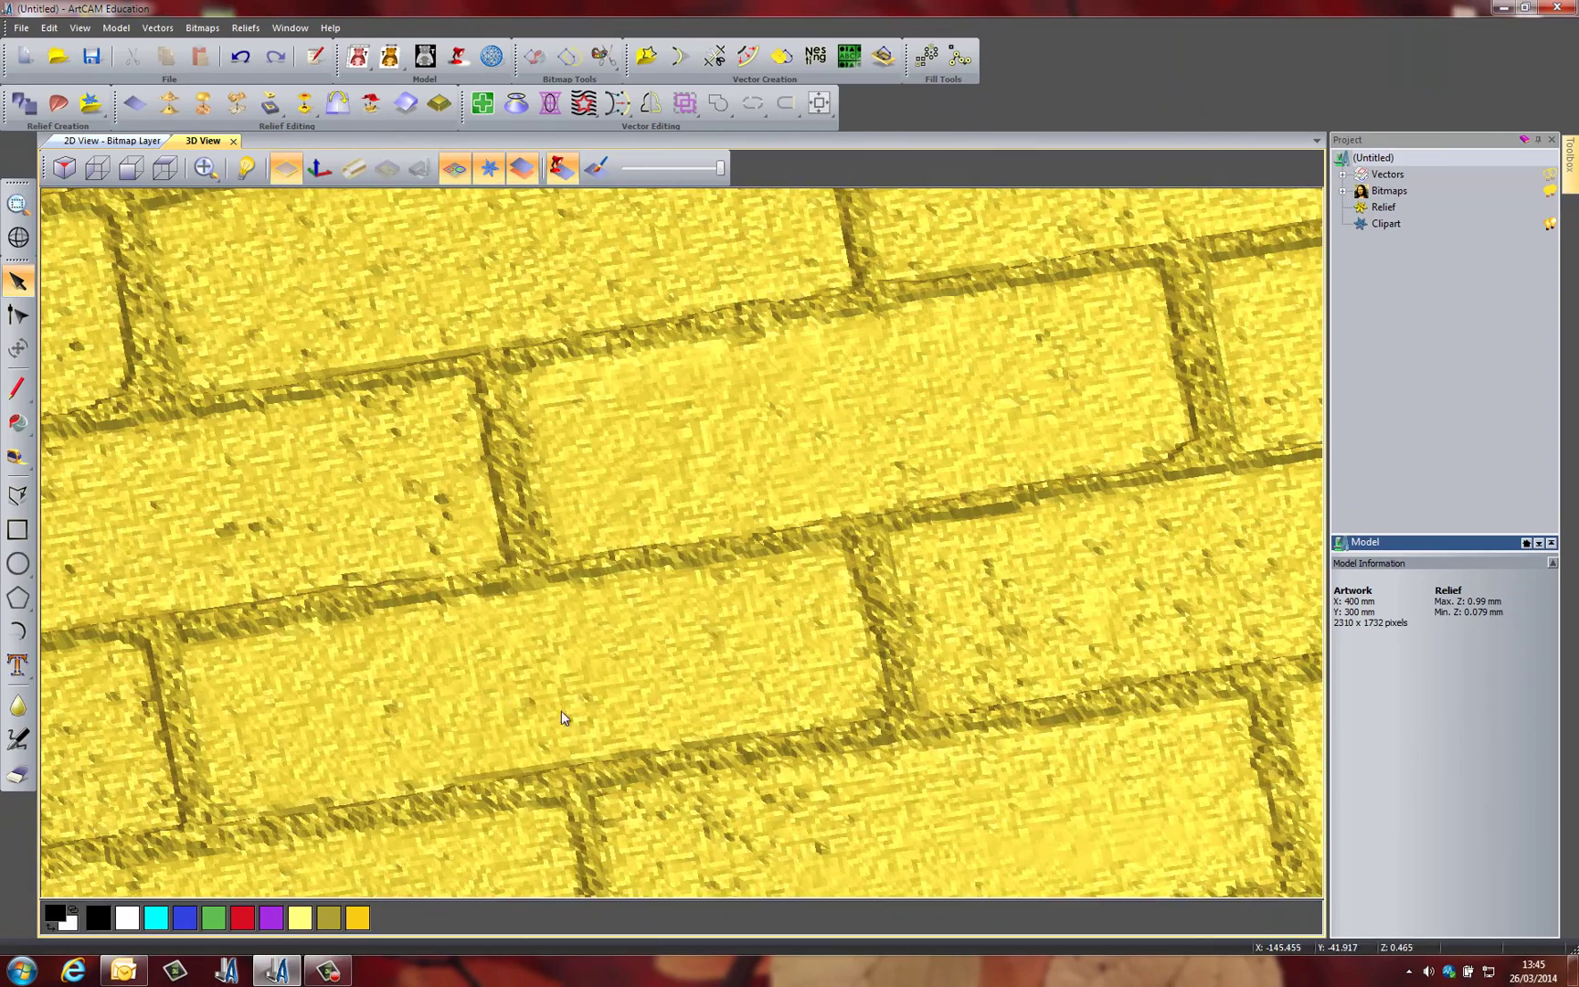
{"action": "left_click_drag", "start_coordinate": [561, 711], "coordinate": [546, 656]}
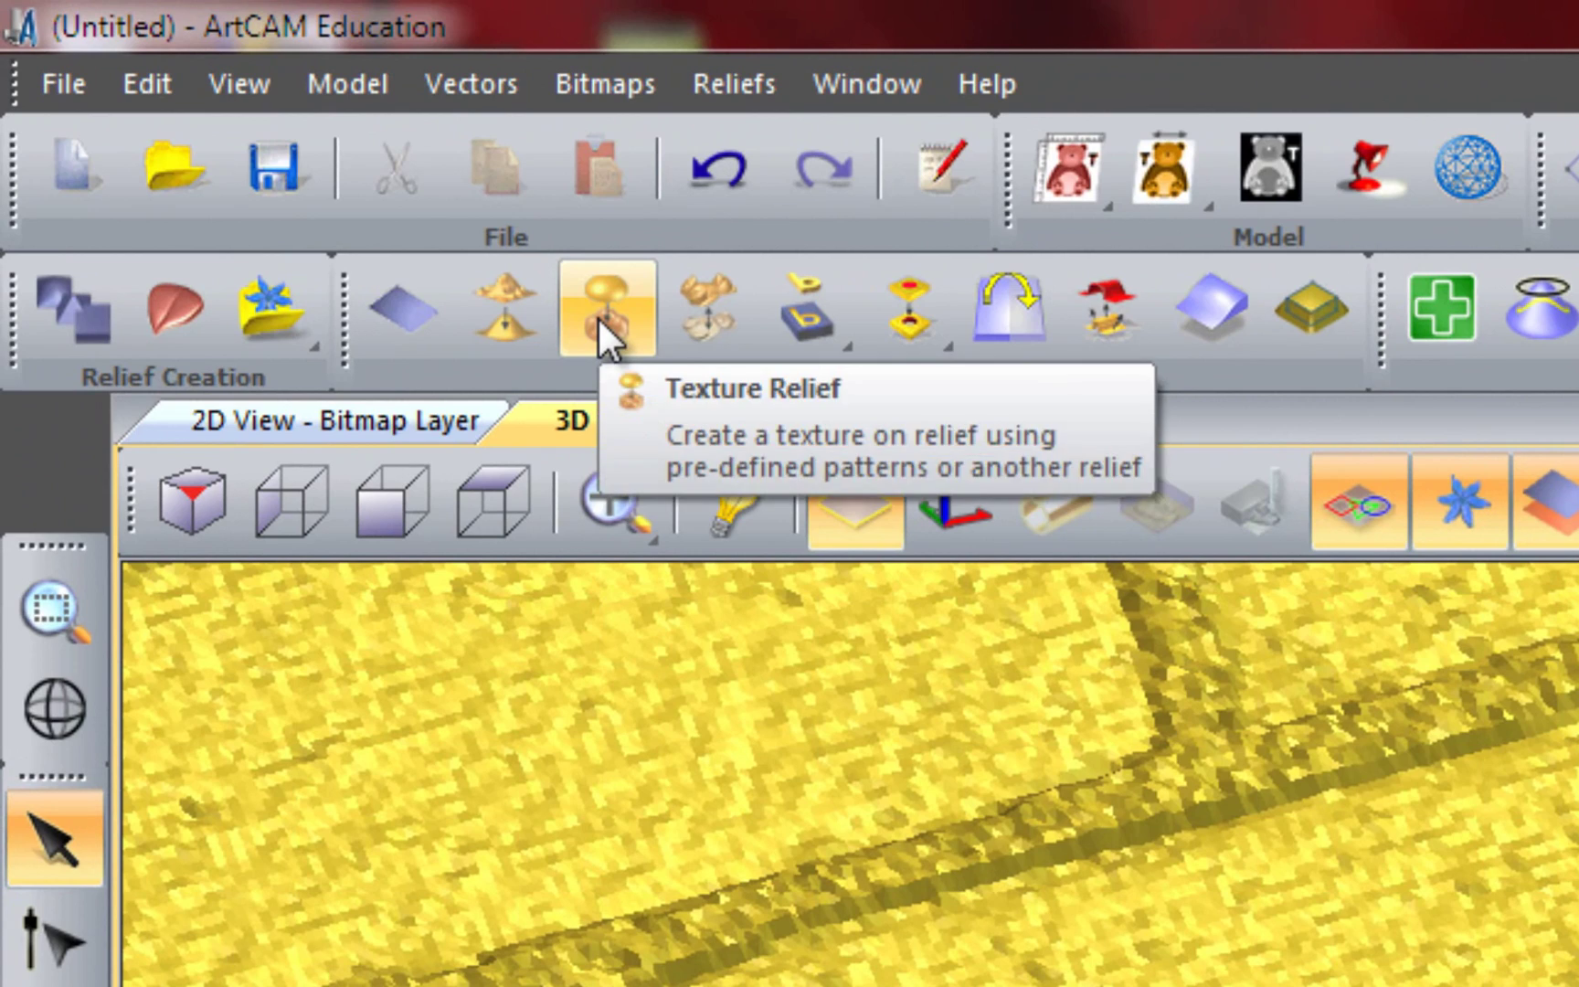
{"action": "left_click", "coordinate": [360, 164]}
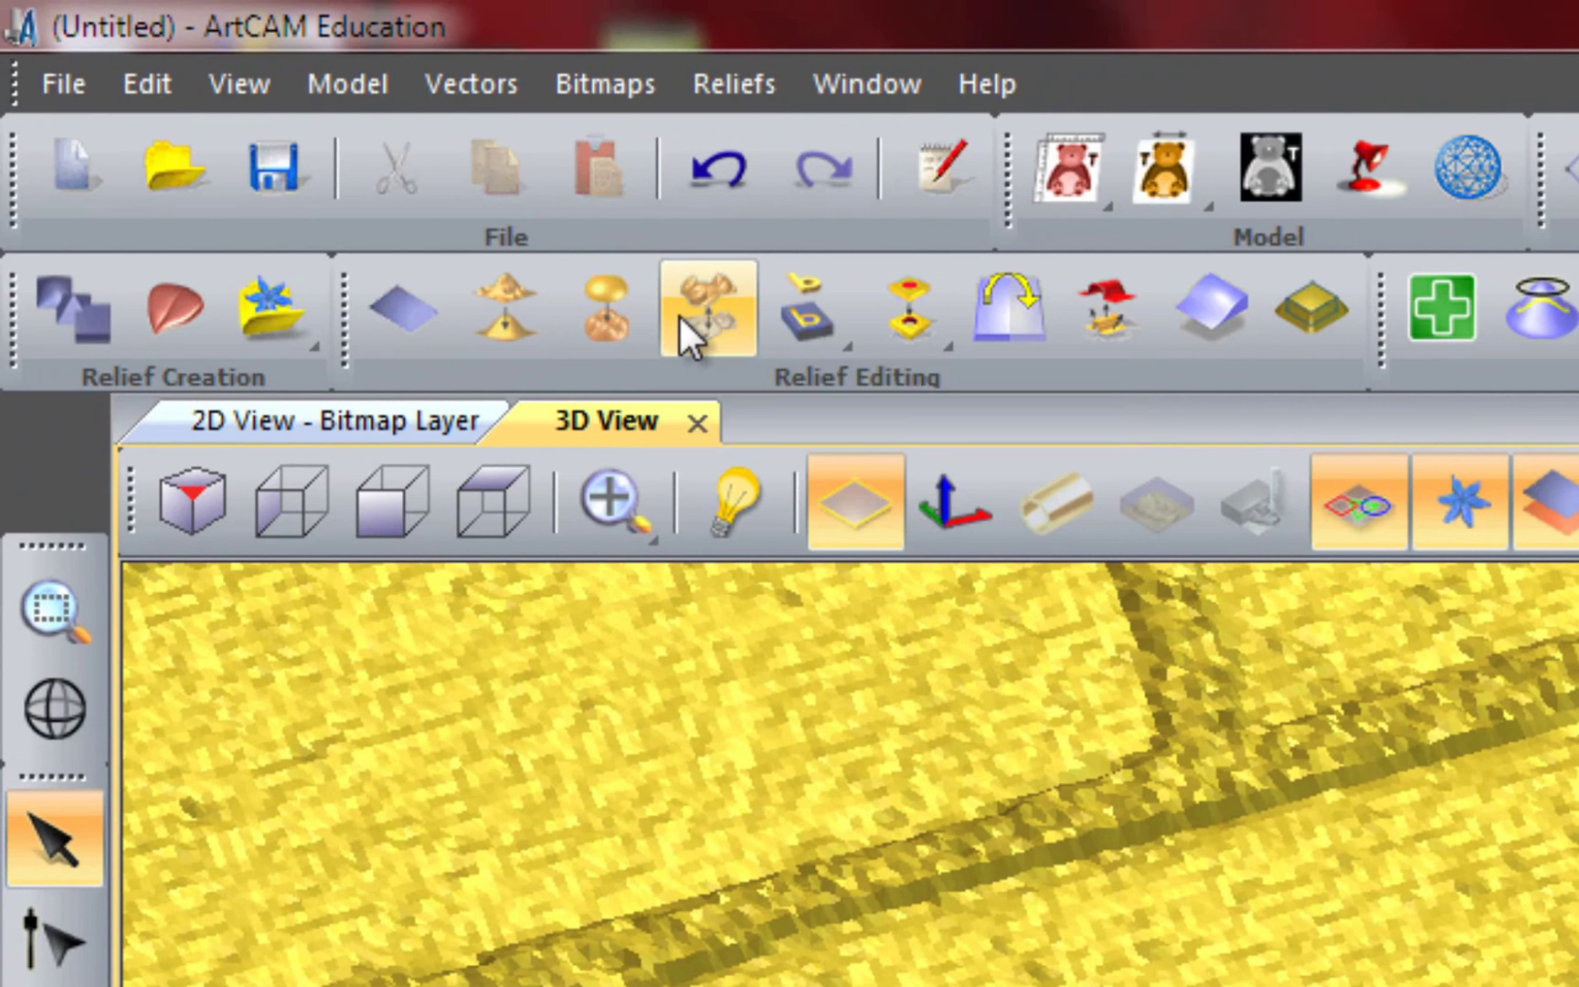
{"action": "left_click", "coordinate": [498, 311]}
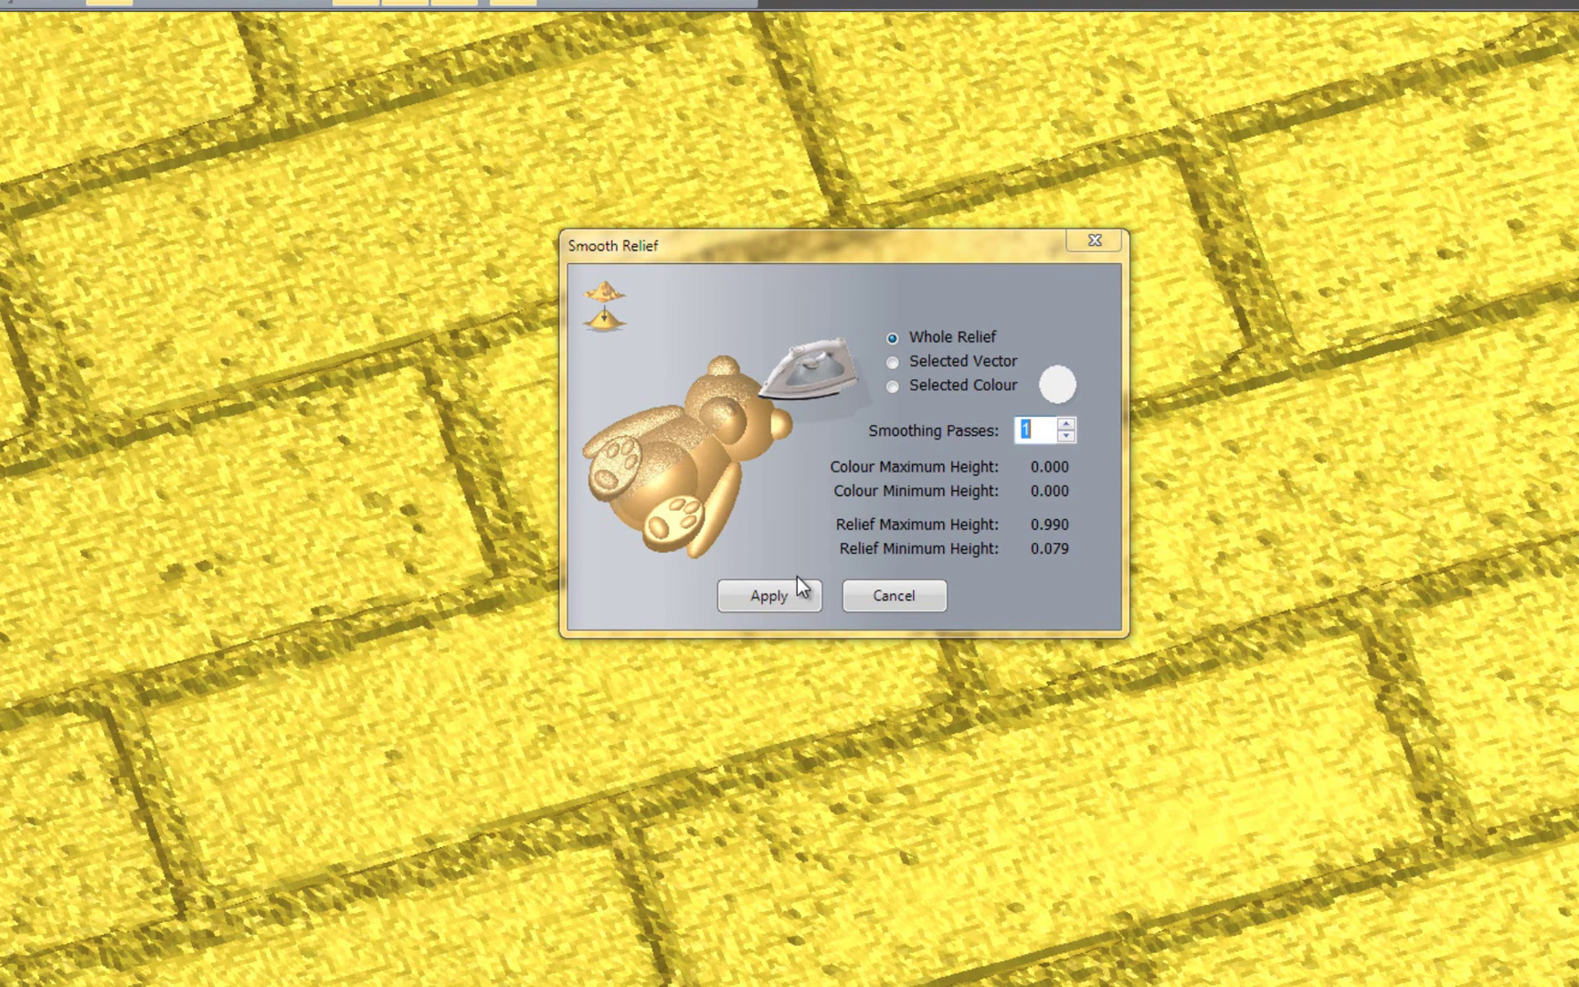
{"action": "left_click", "coordinate": [796, 592]}
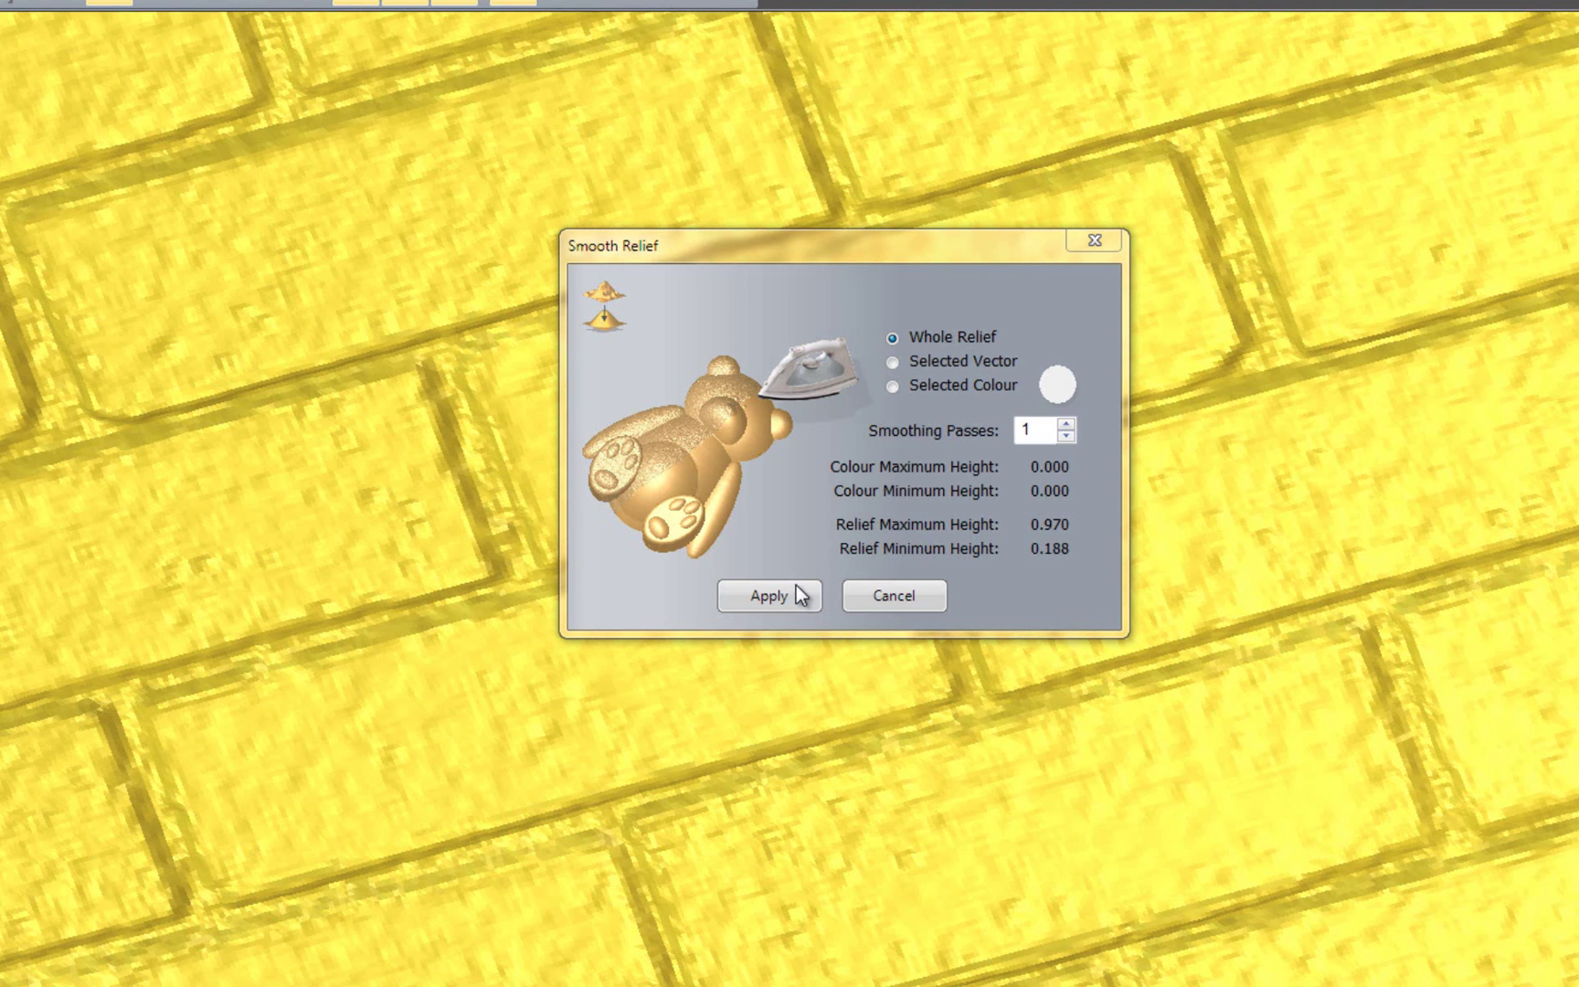
{"action": "left_click", "coordinate": [796, 594]}
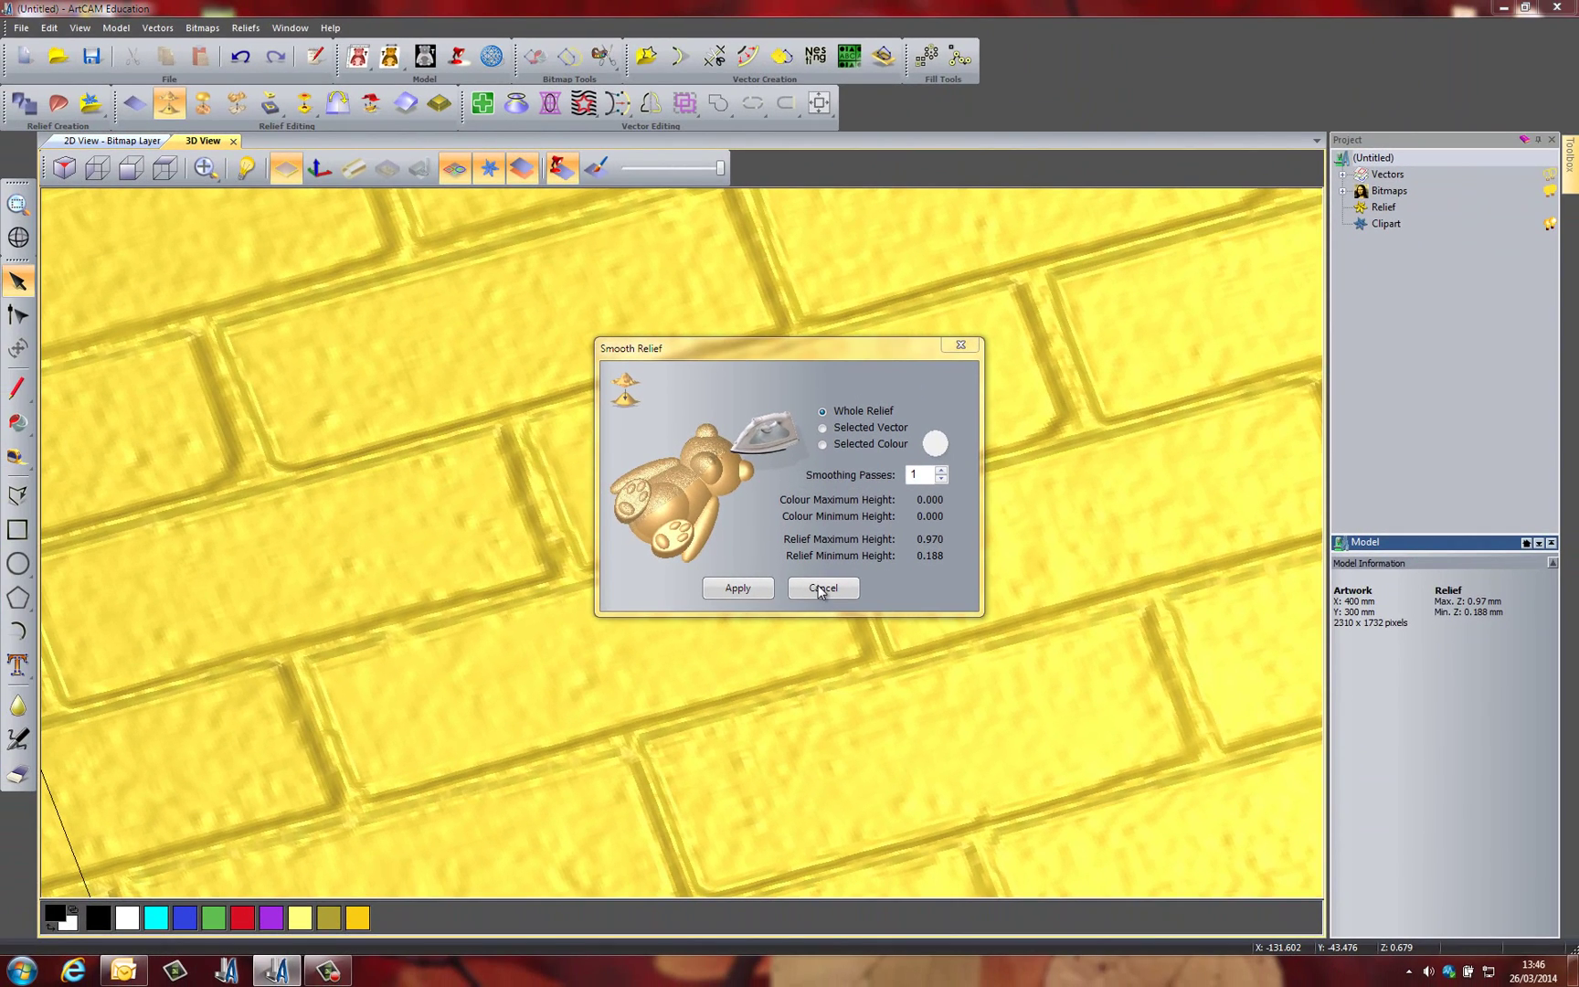
{"action": "left_click", "coordinate": [822, 588]}
Zero the relief inside the rectangle with inverted corners using the Shape Editor, leaving the bricks as a border
{"action": "left_click", "coordinate": [98, 167]}
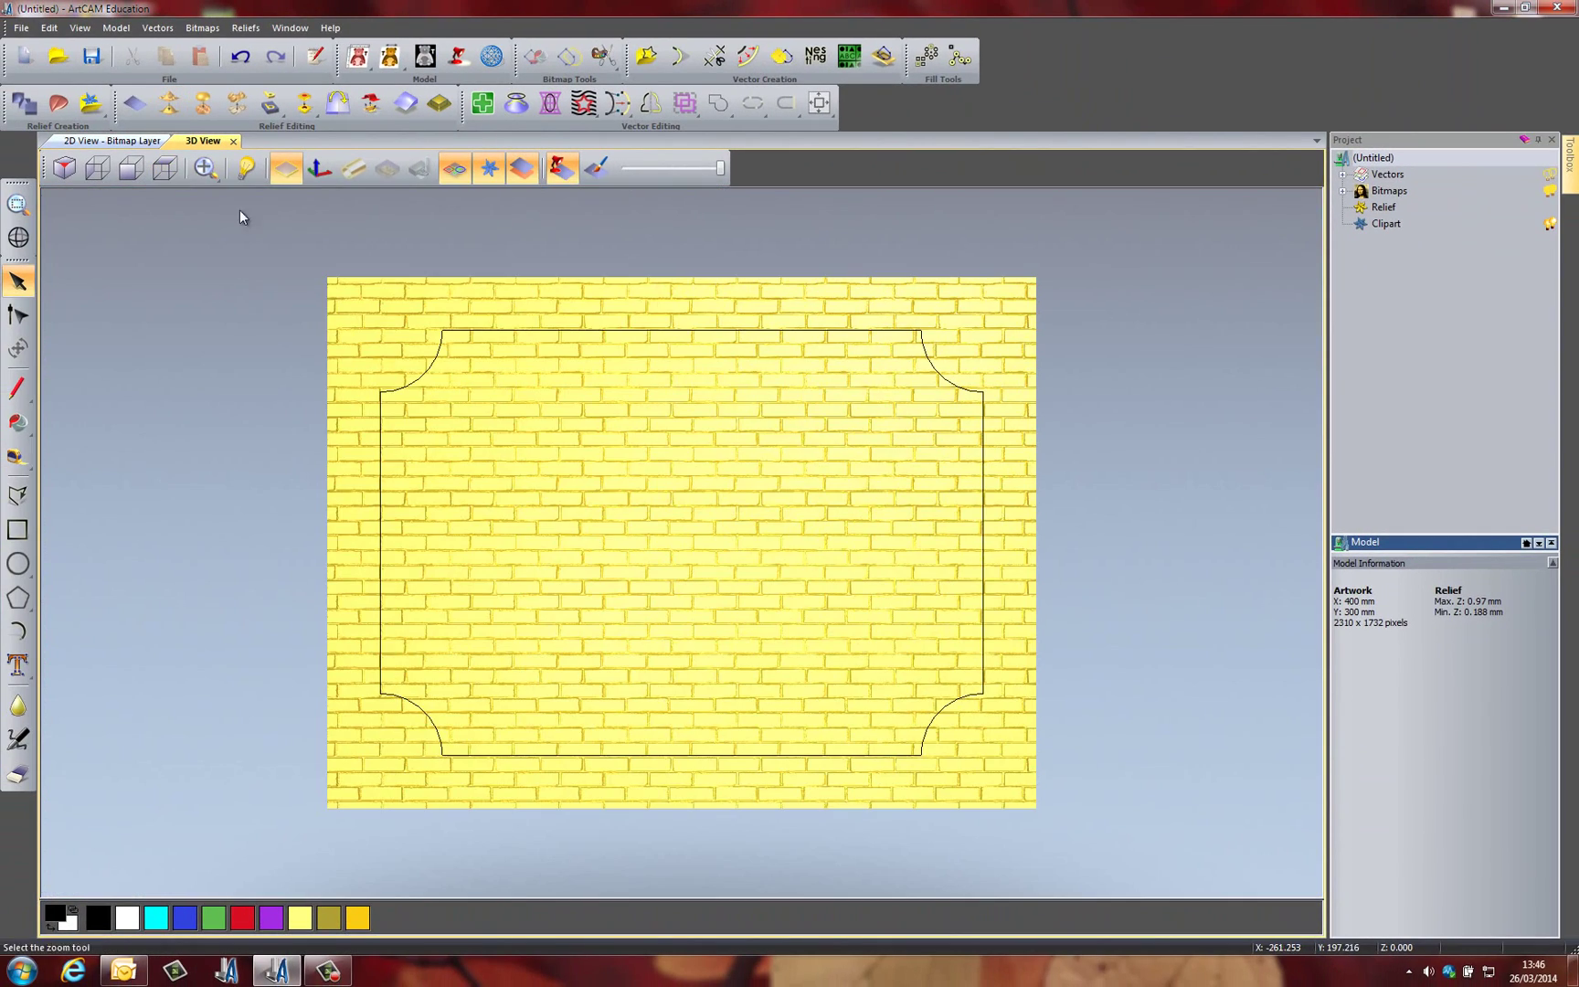
{"action": "scroll", "coordinate": [706, 572], "scroll_direction": "up", "scroll_amount": 1}
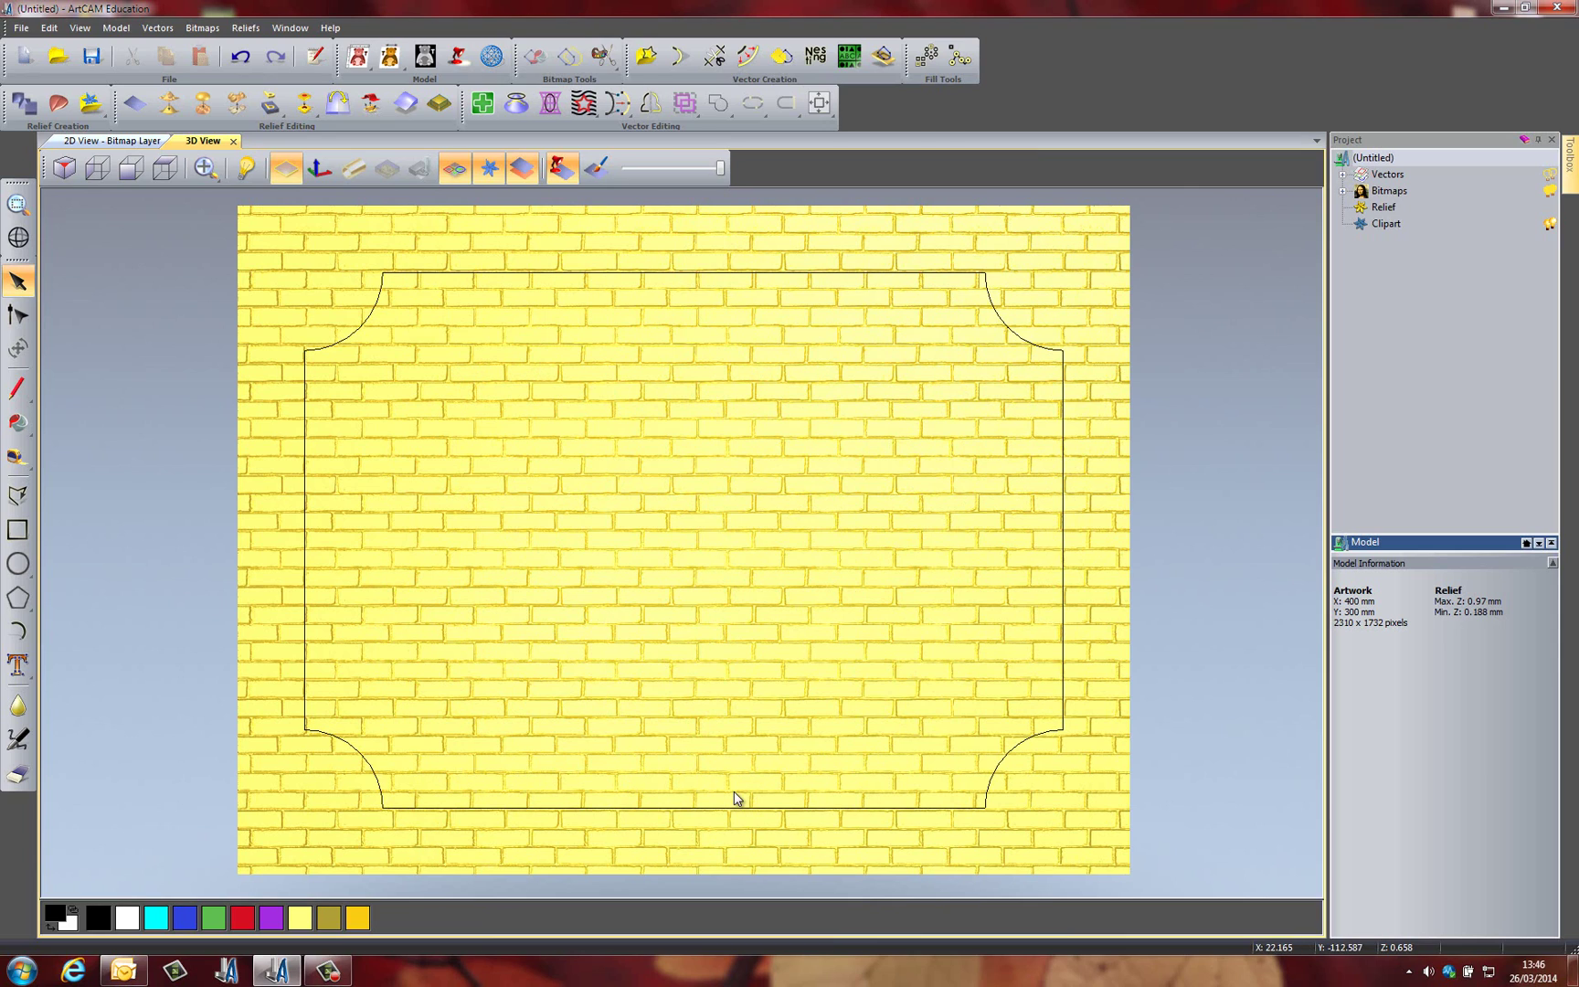
{"action": "left_click", "coordinate": [363, 324]}
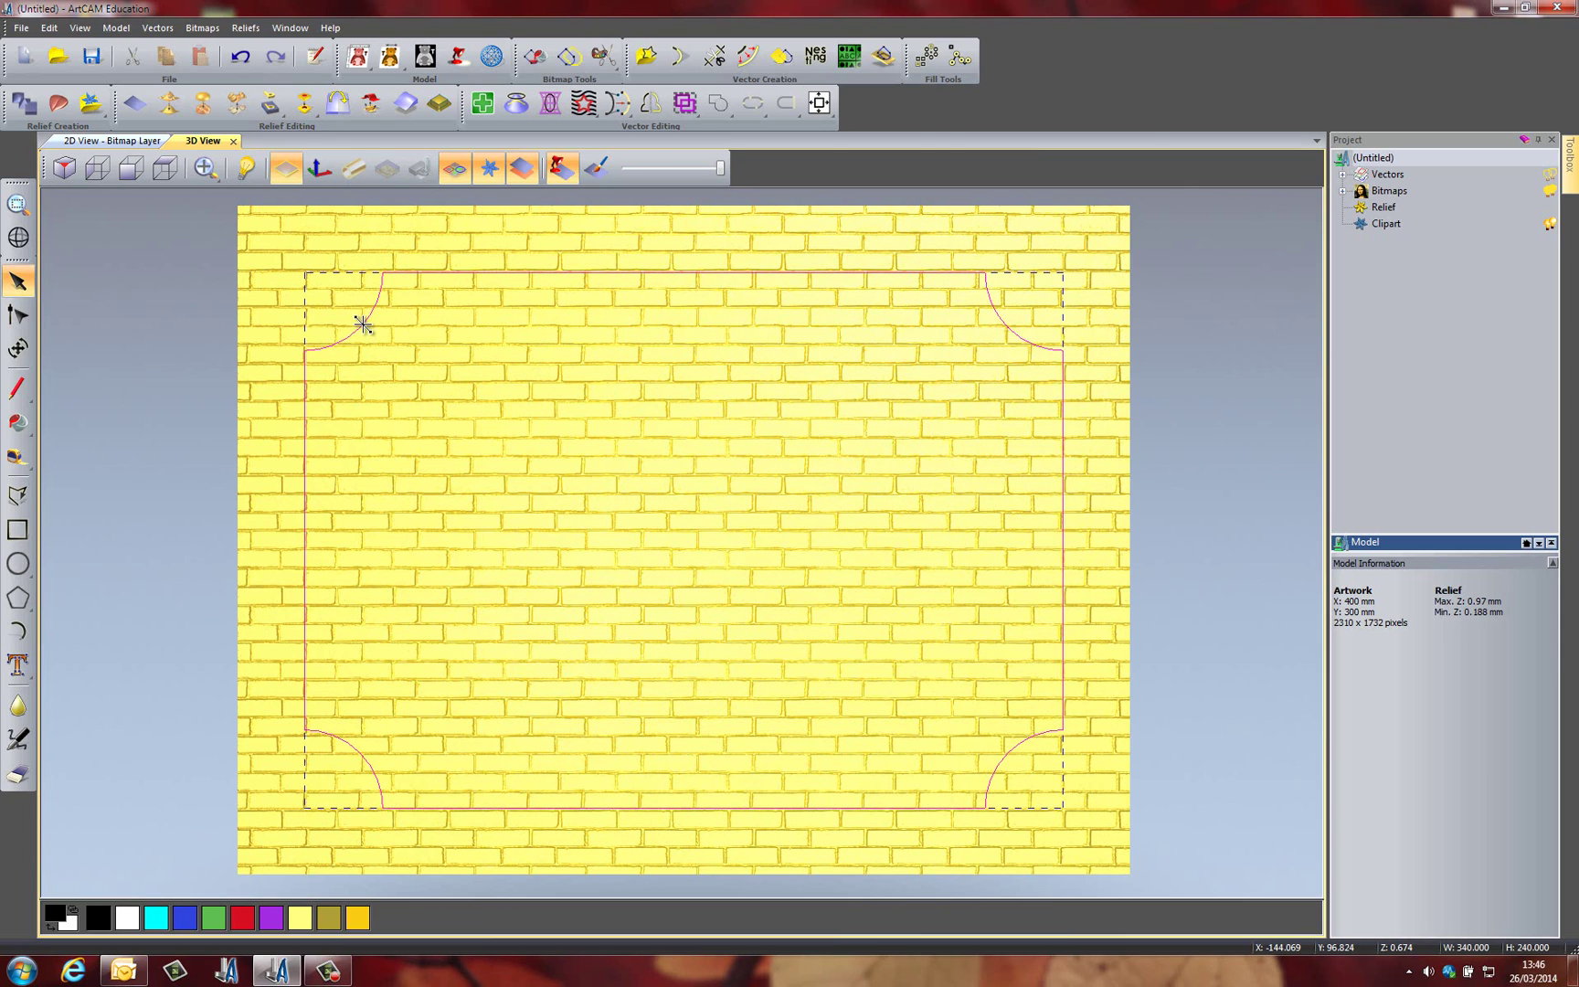
{"action": "double_click", "coordinate": [363, 324]}
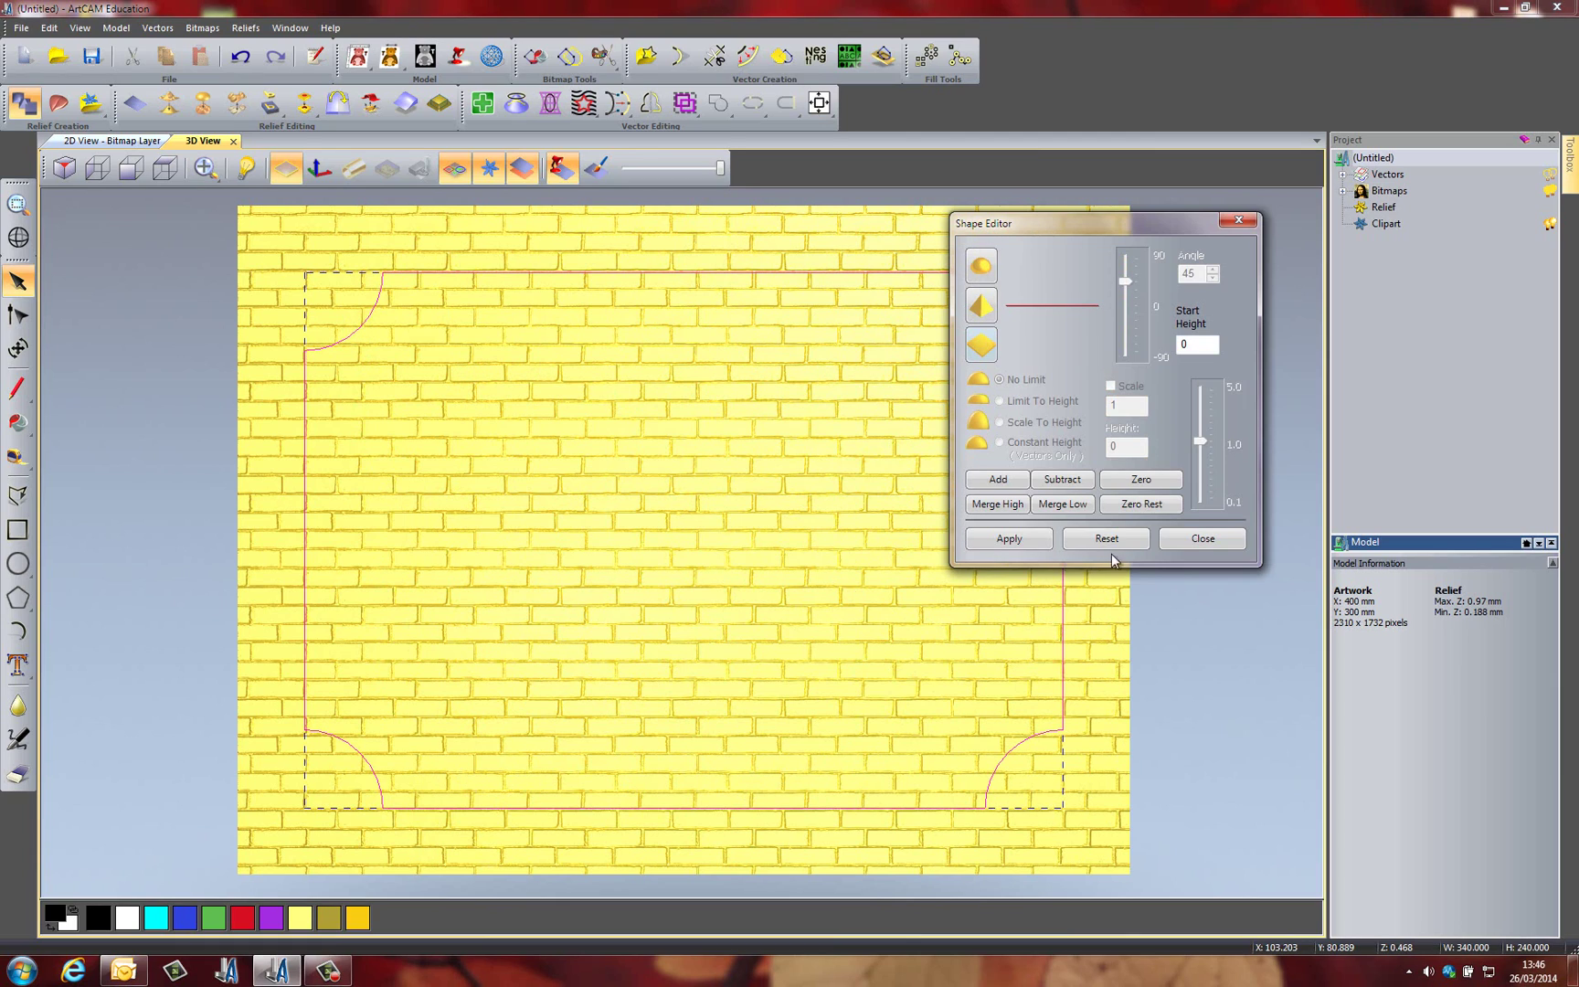
{"action": "left_click", "coordinate": [1137, 483]}
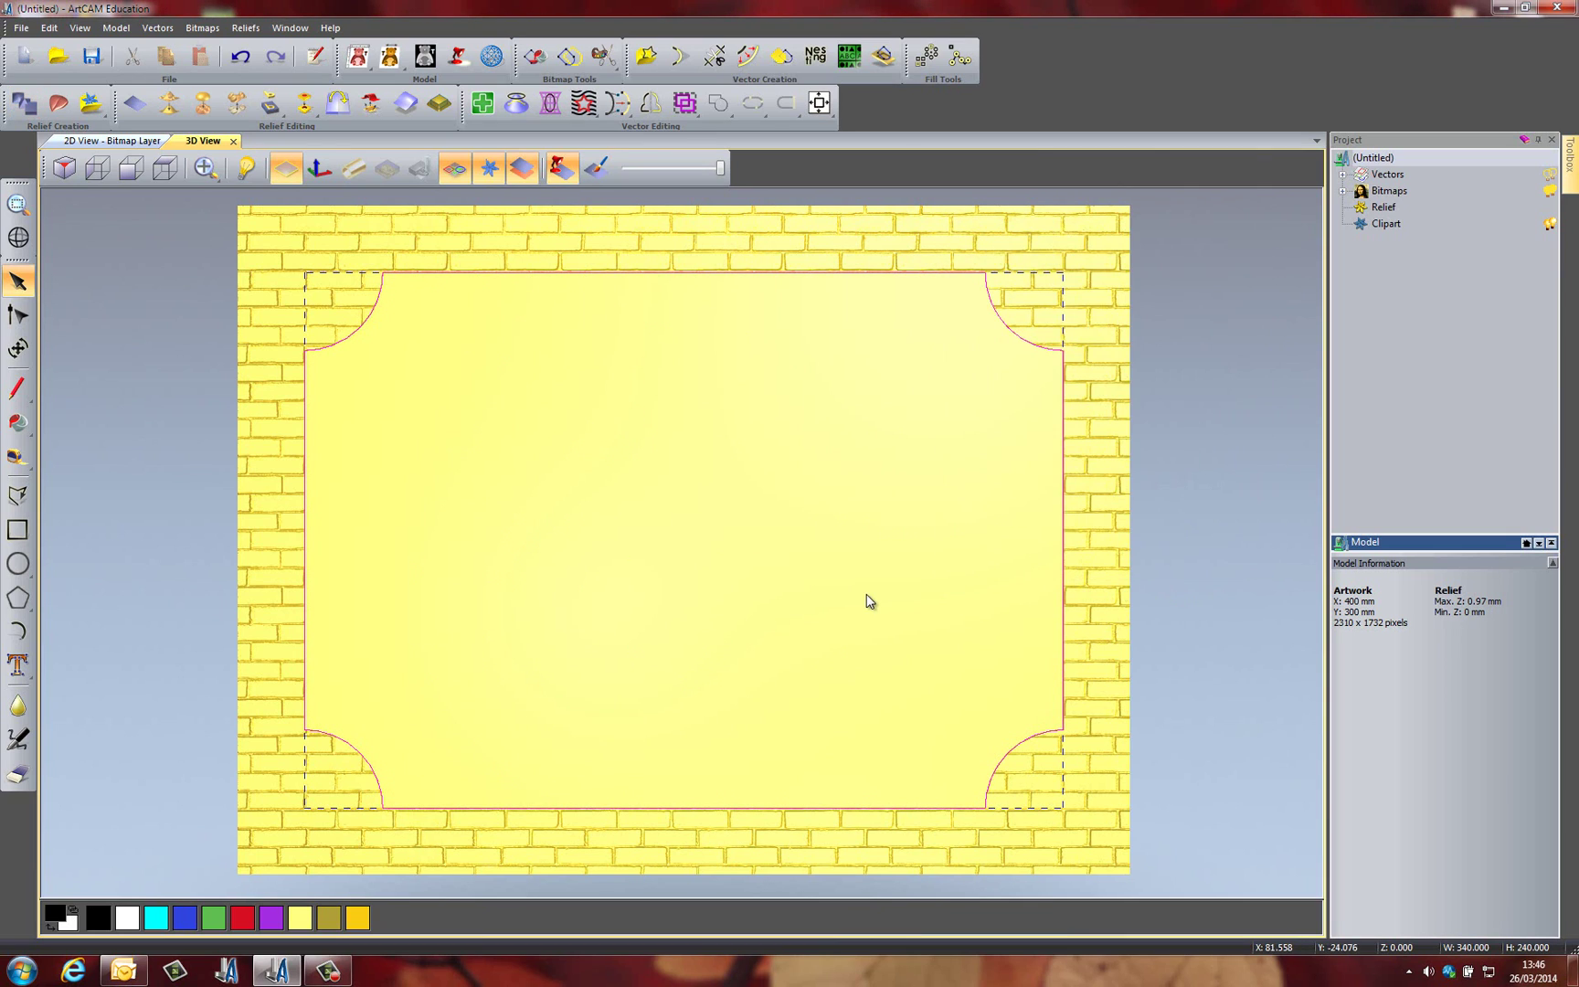
{"action": "key", "text": "Escape"}
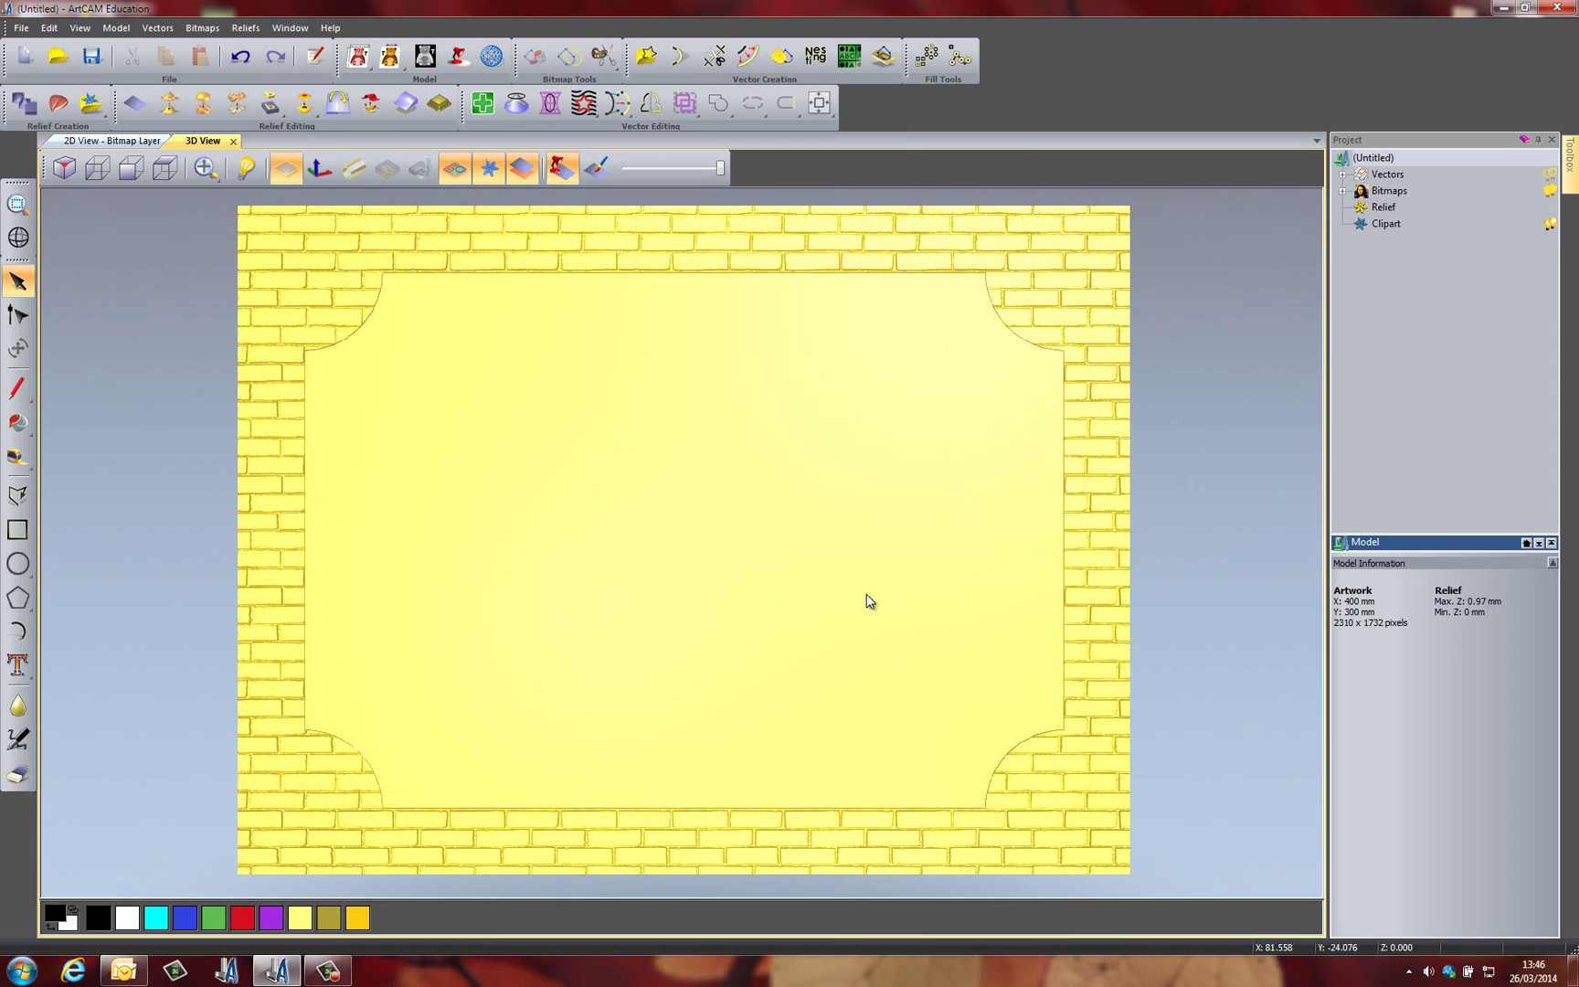
Switch to the 2D view and display the colour preview of the relief
{"action": "left_click_drag", "start_coordinate": [833, 710], "coordinate": [873, 713]}
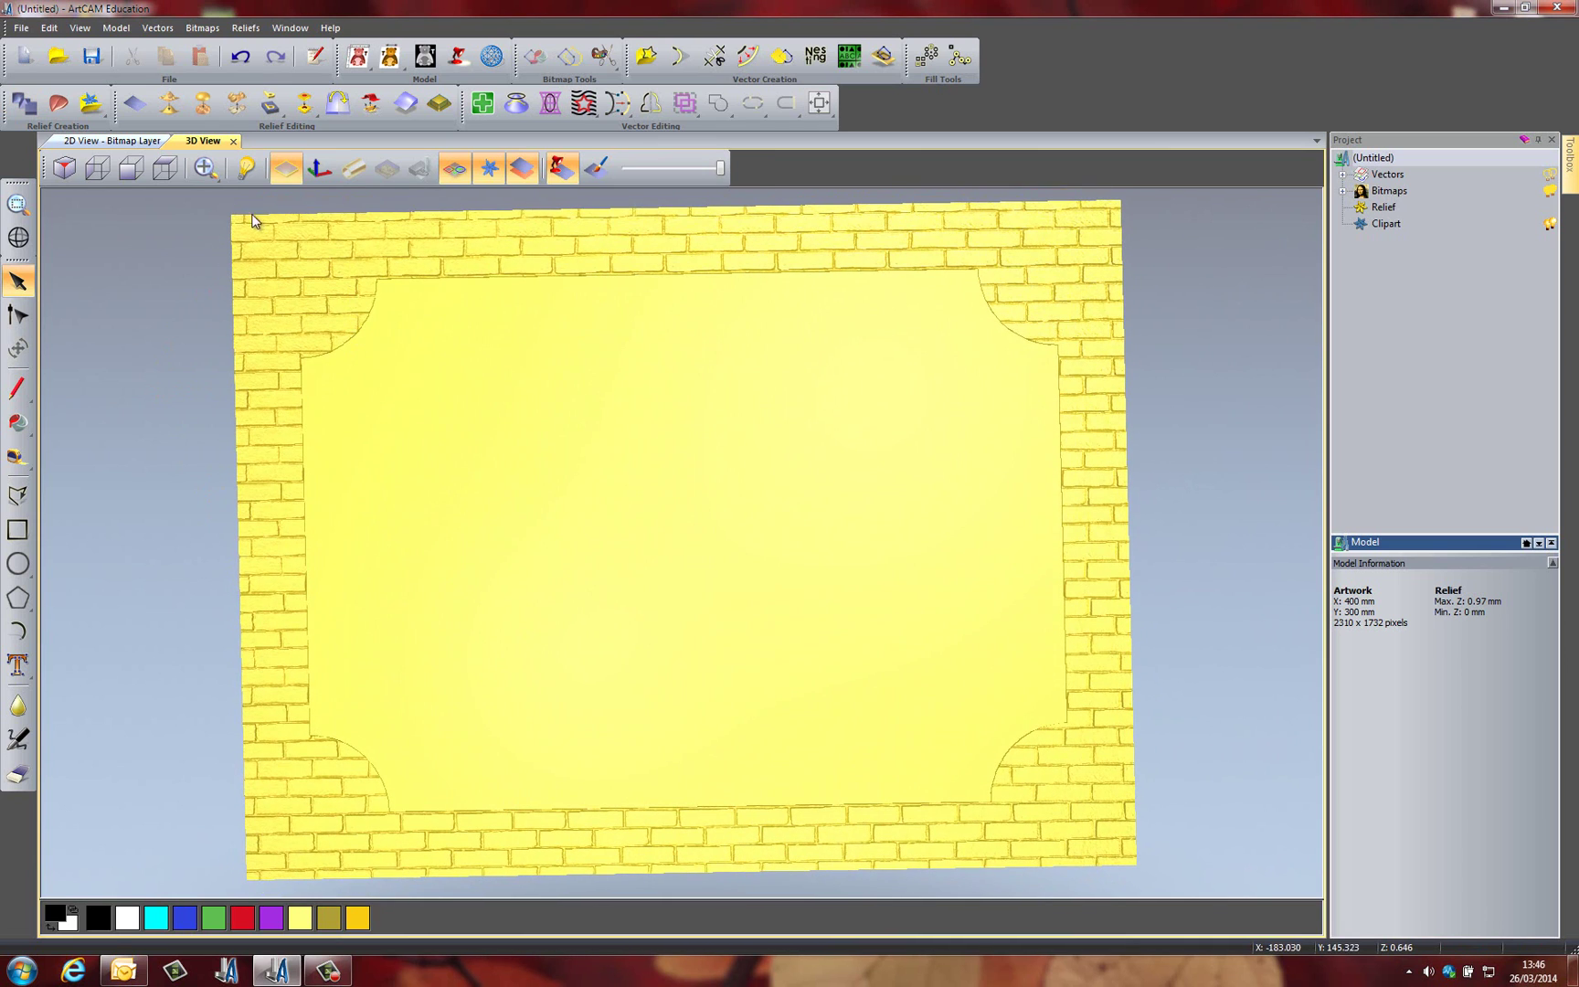
{"action": "left_click", "coordinate": [166, 172]}
{"action": "scroll", "coordinate": [786, 494], "scroll_direction": "up", "scroll_amount": 2}
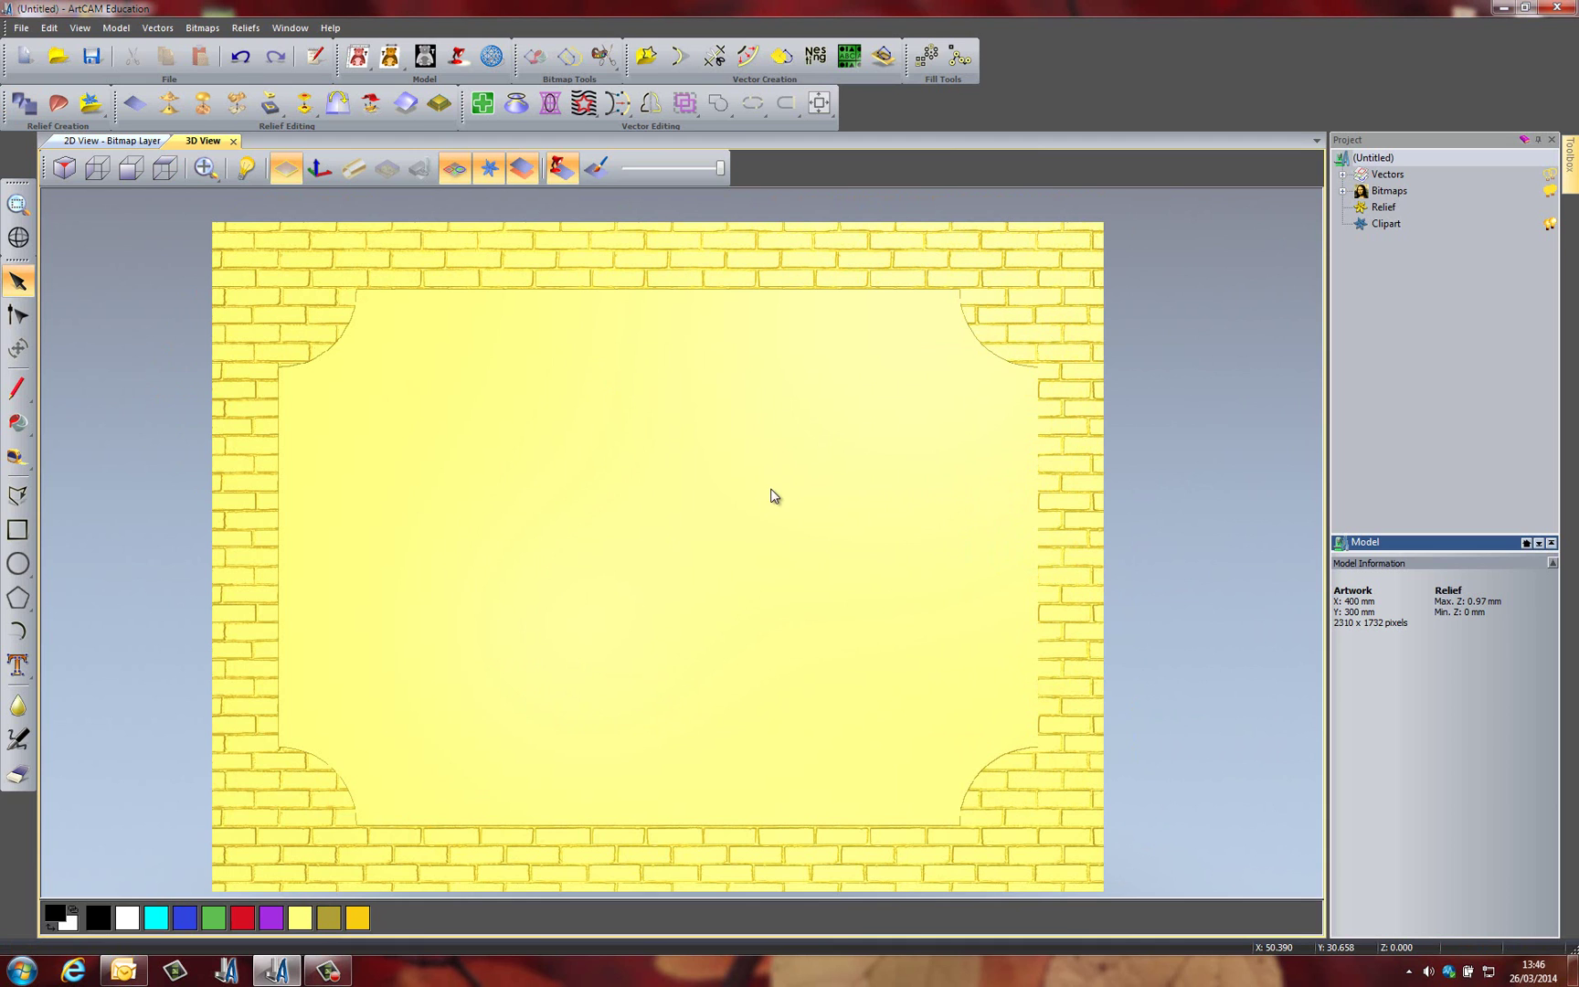
{"action": "left_click", "coordinate": [125, 142]}
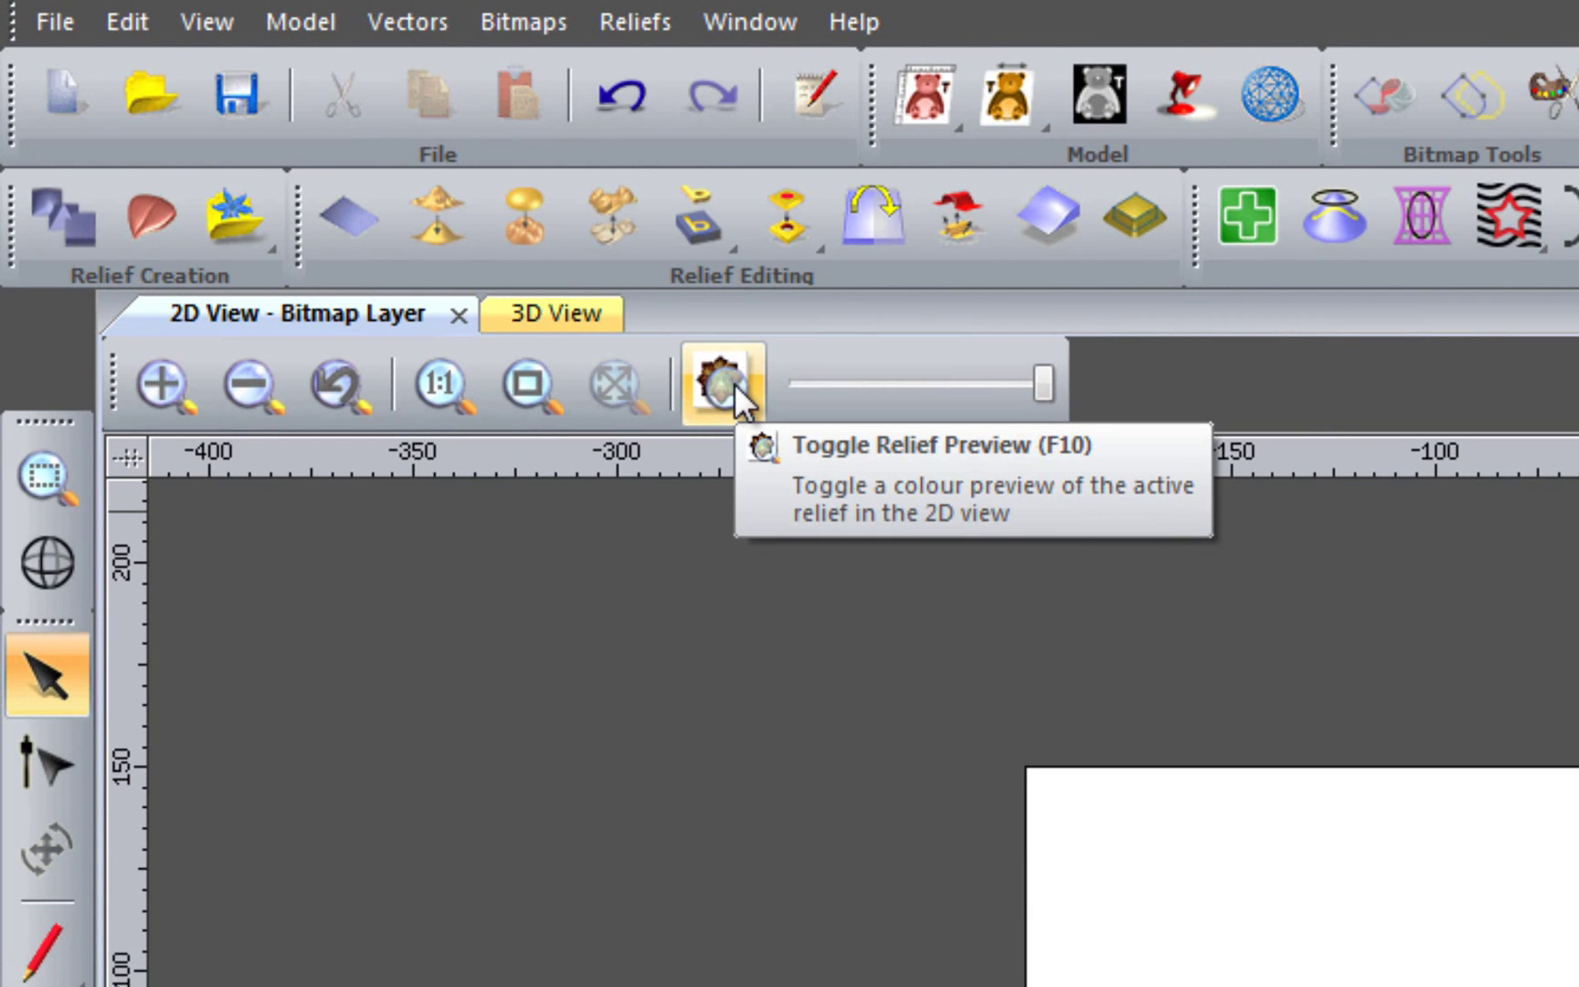
{"action": "left_click", "coordinate": [734, 382]}
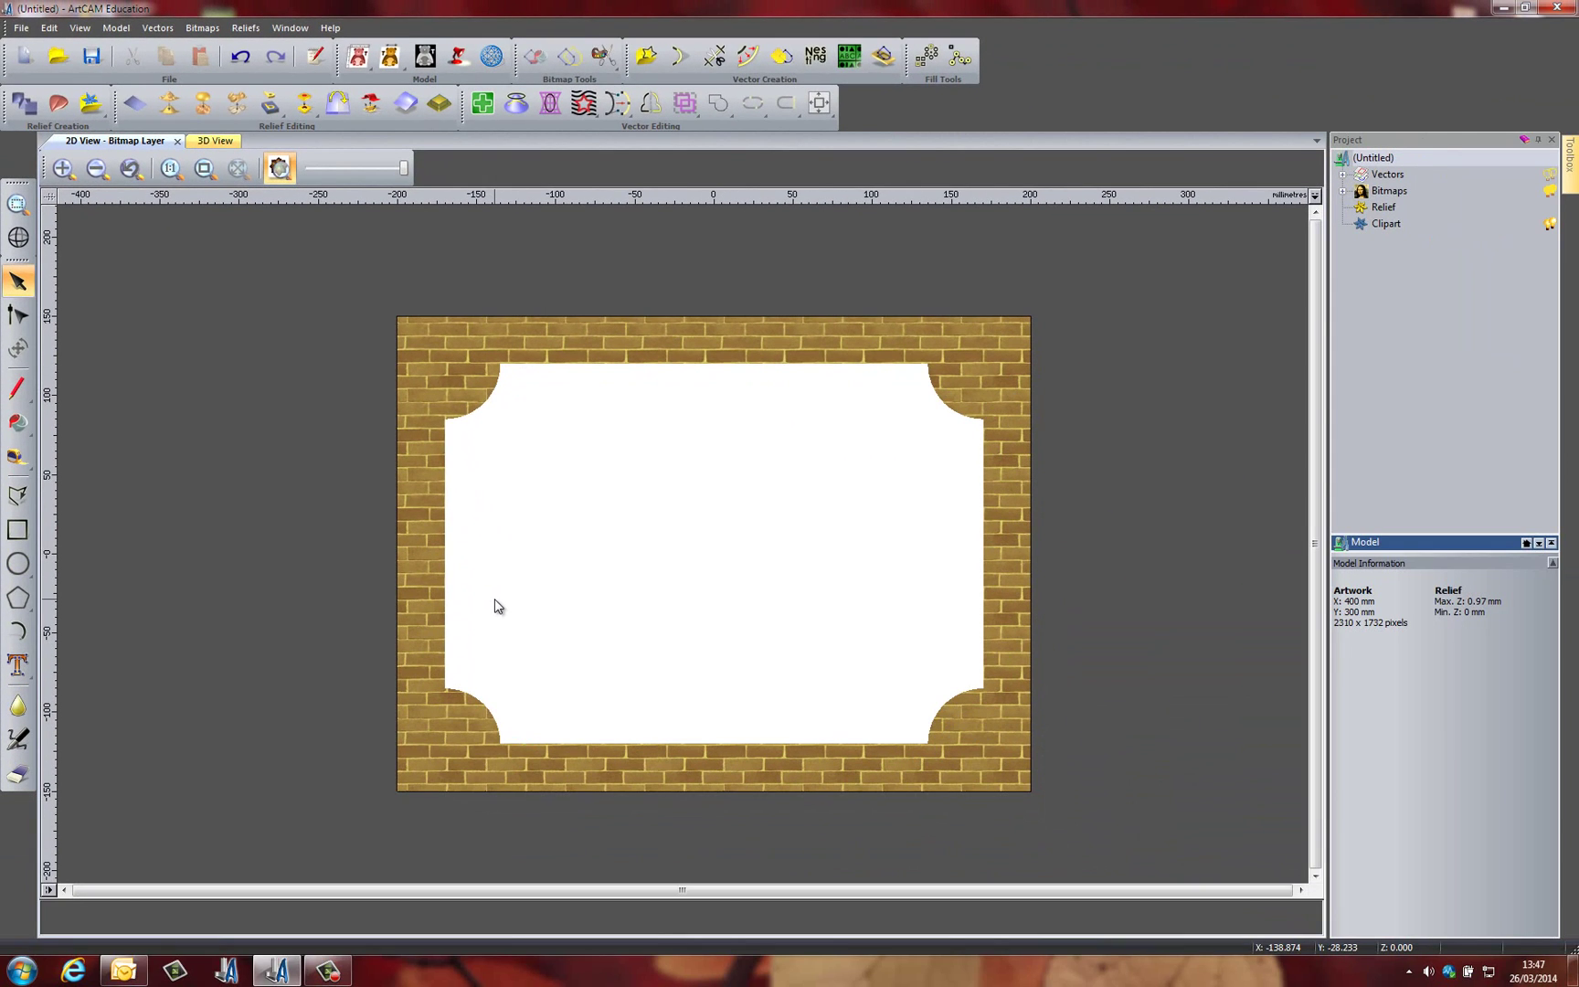
Add the text BLOODHOUND in the Engraver font at 27 mm on the flat panel
{"action": "left_click", "coordinate": [17, 665]}
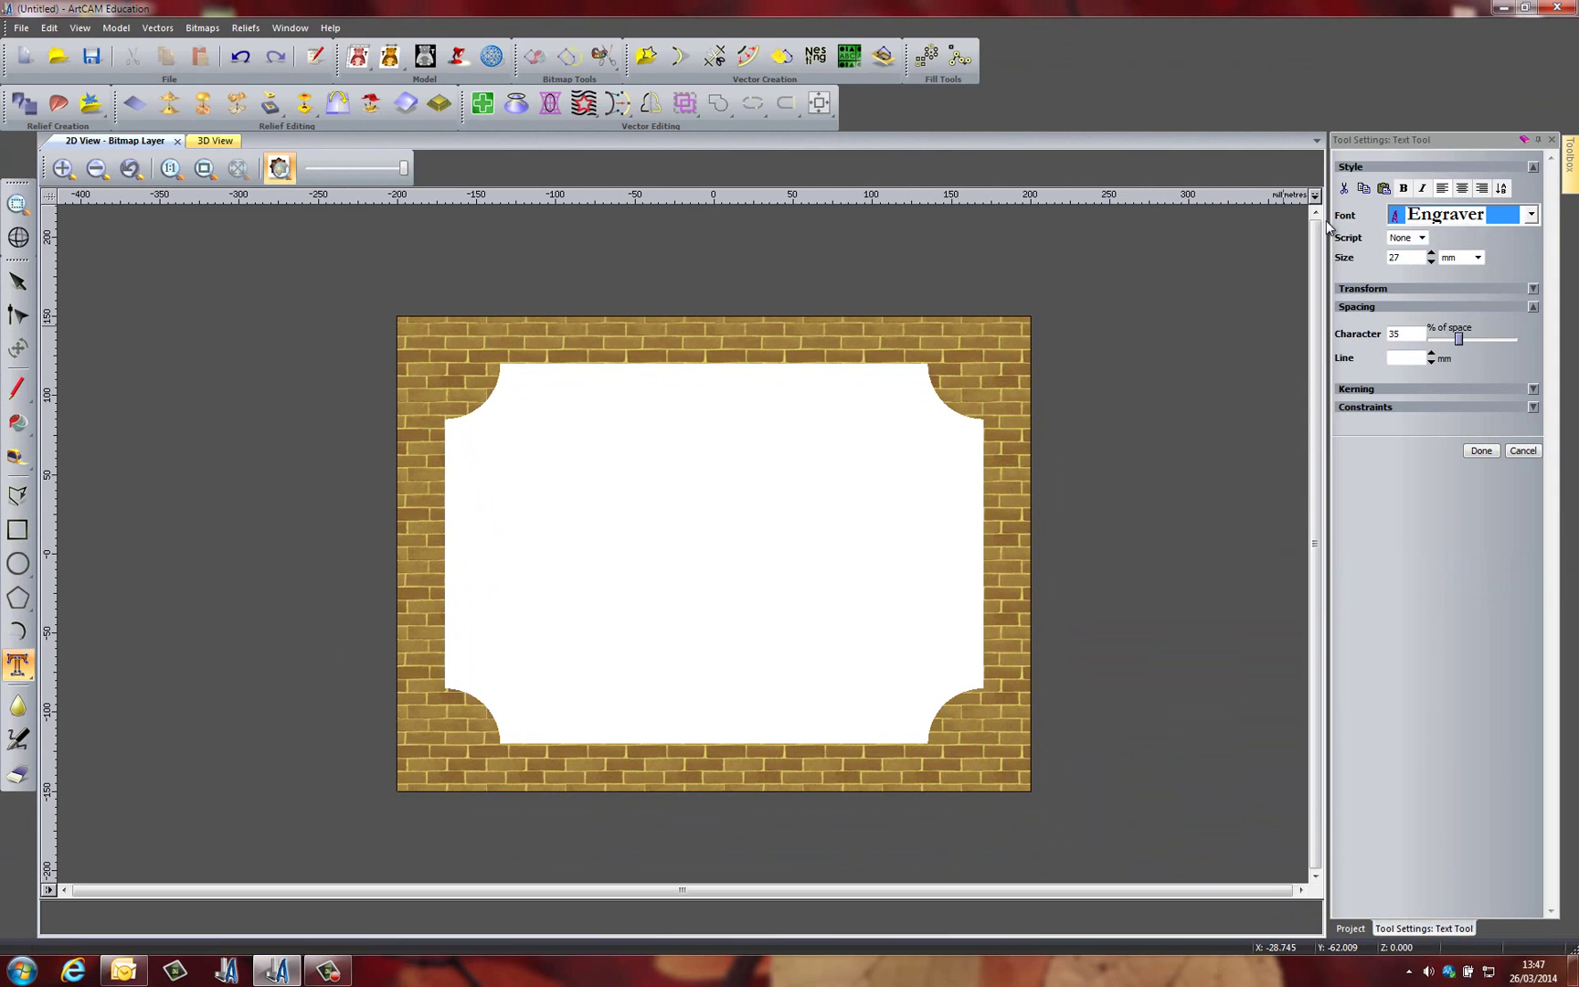
{"action": "left_click", "coordinate": [504, 638]}
{"action": "type", "text": "BLOO"}
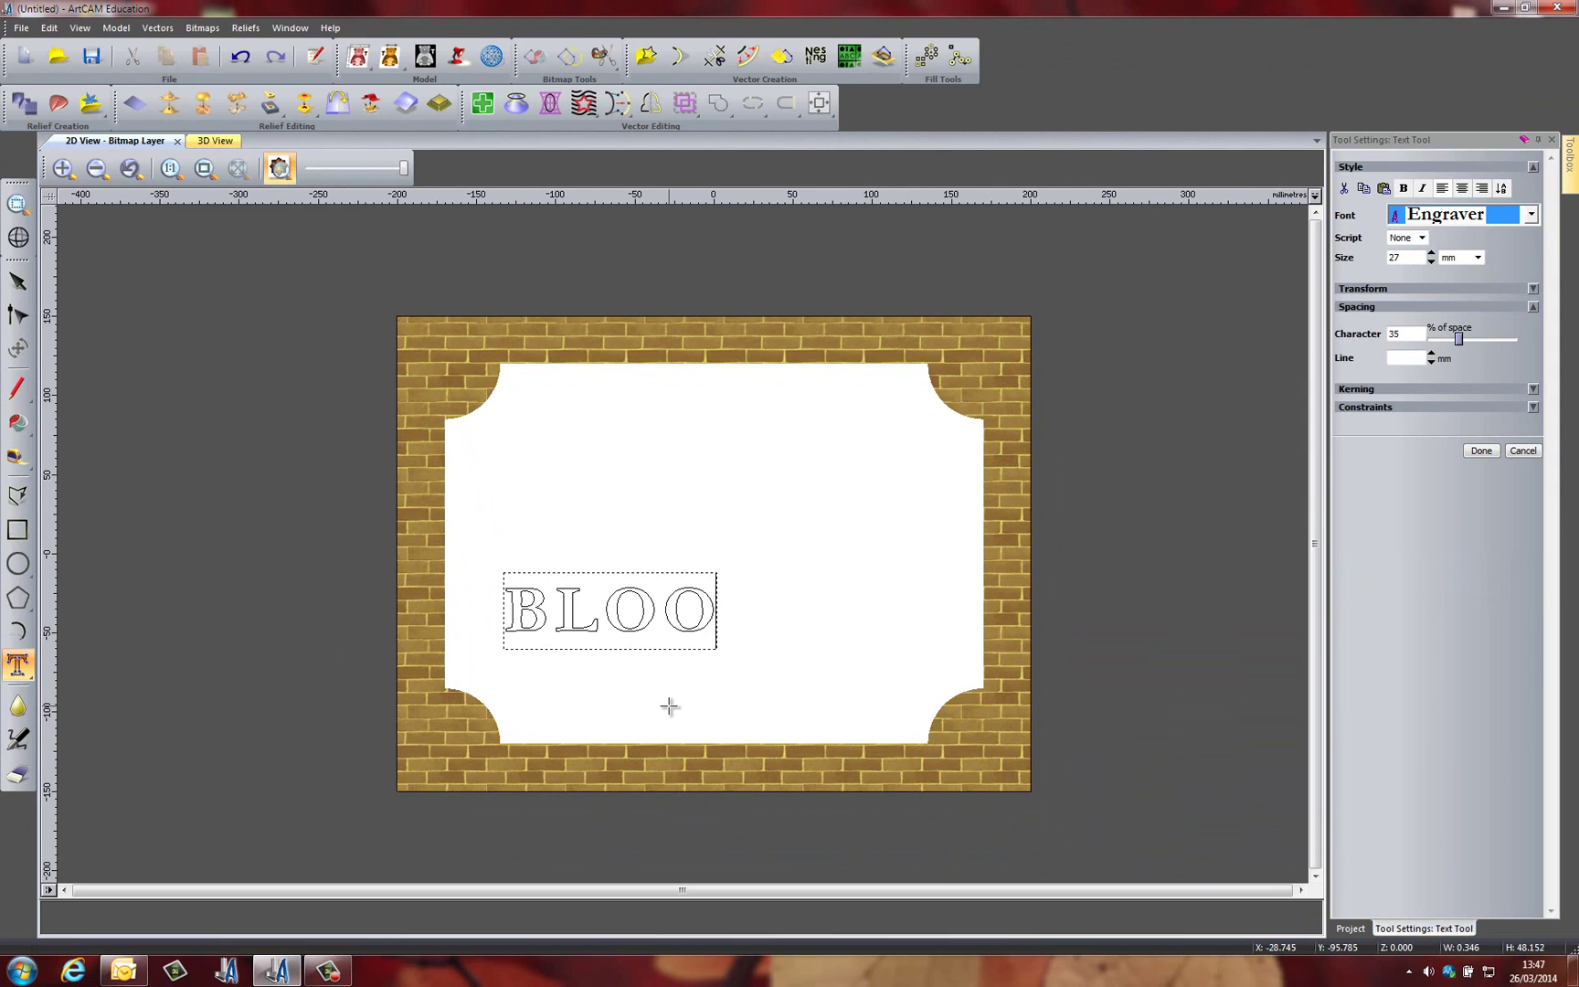
{"action": "type", "text": "DHOU"}
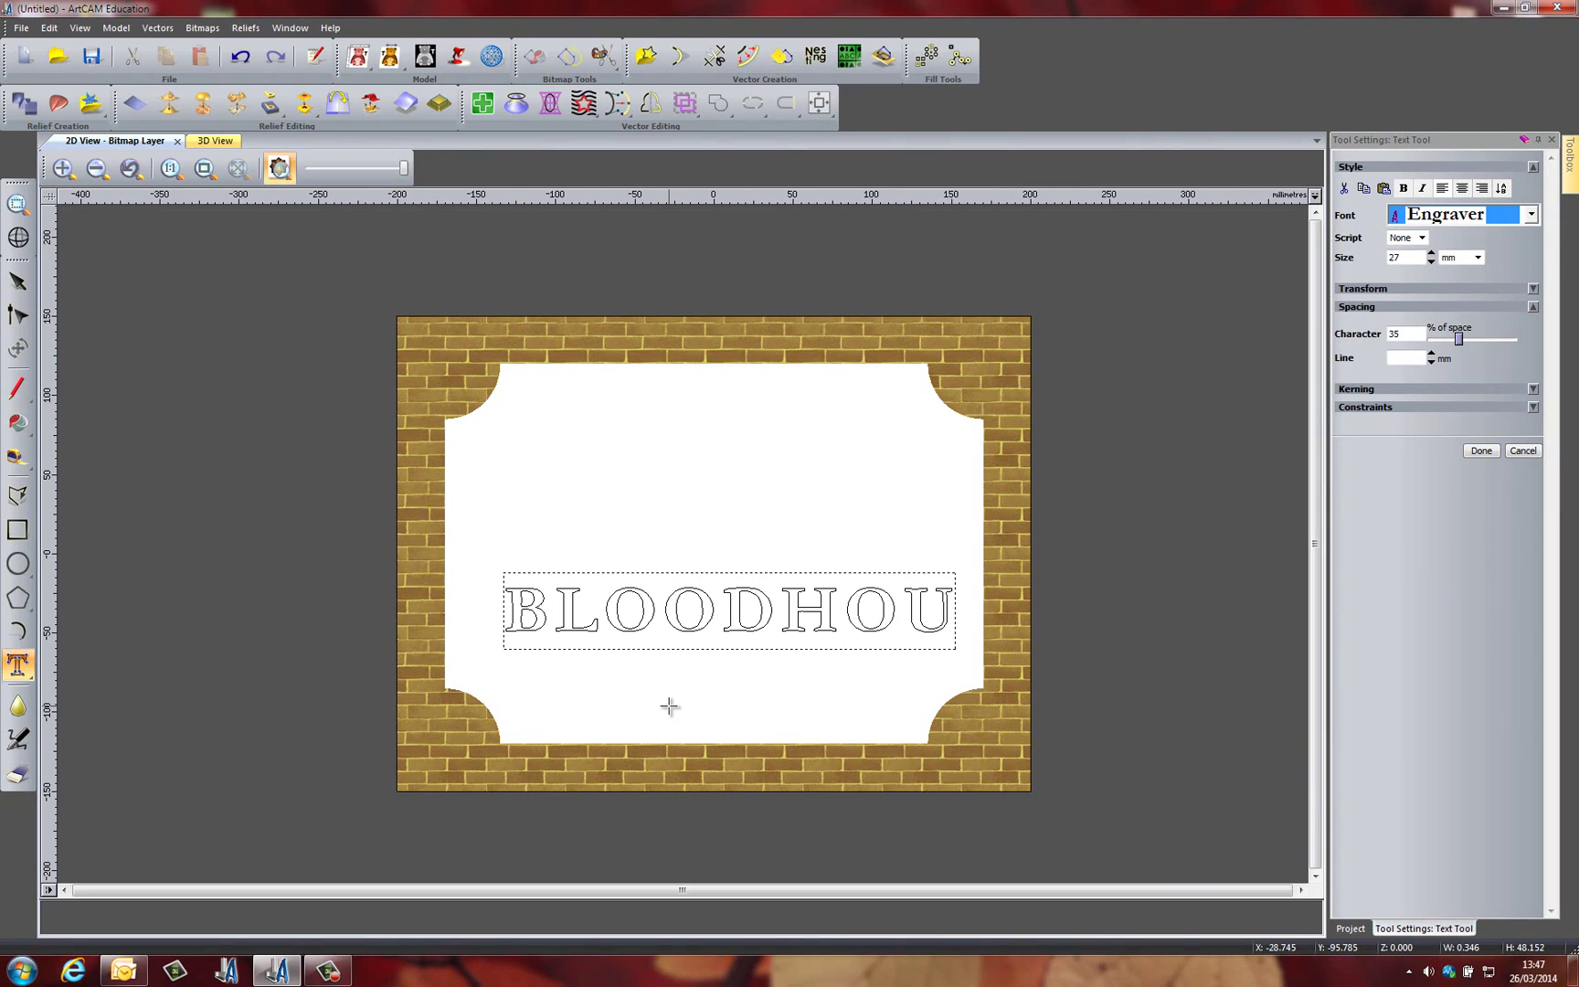
{"action": "type", "text": "ND"}
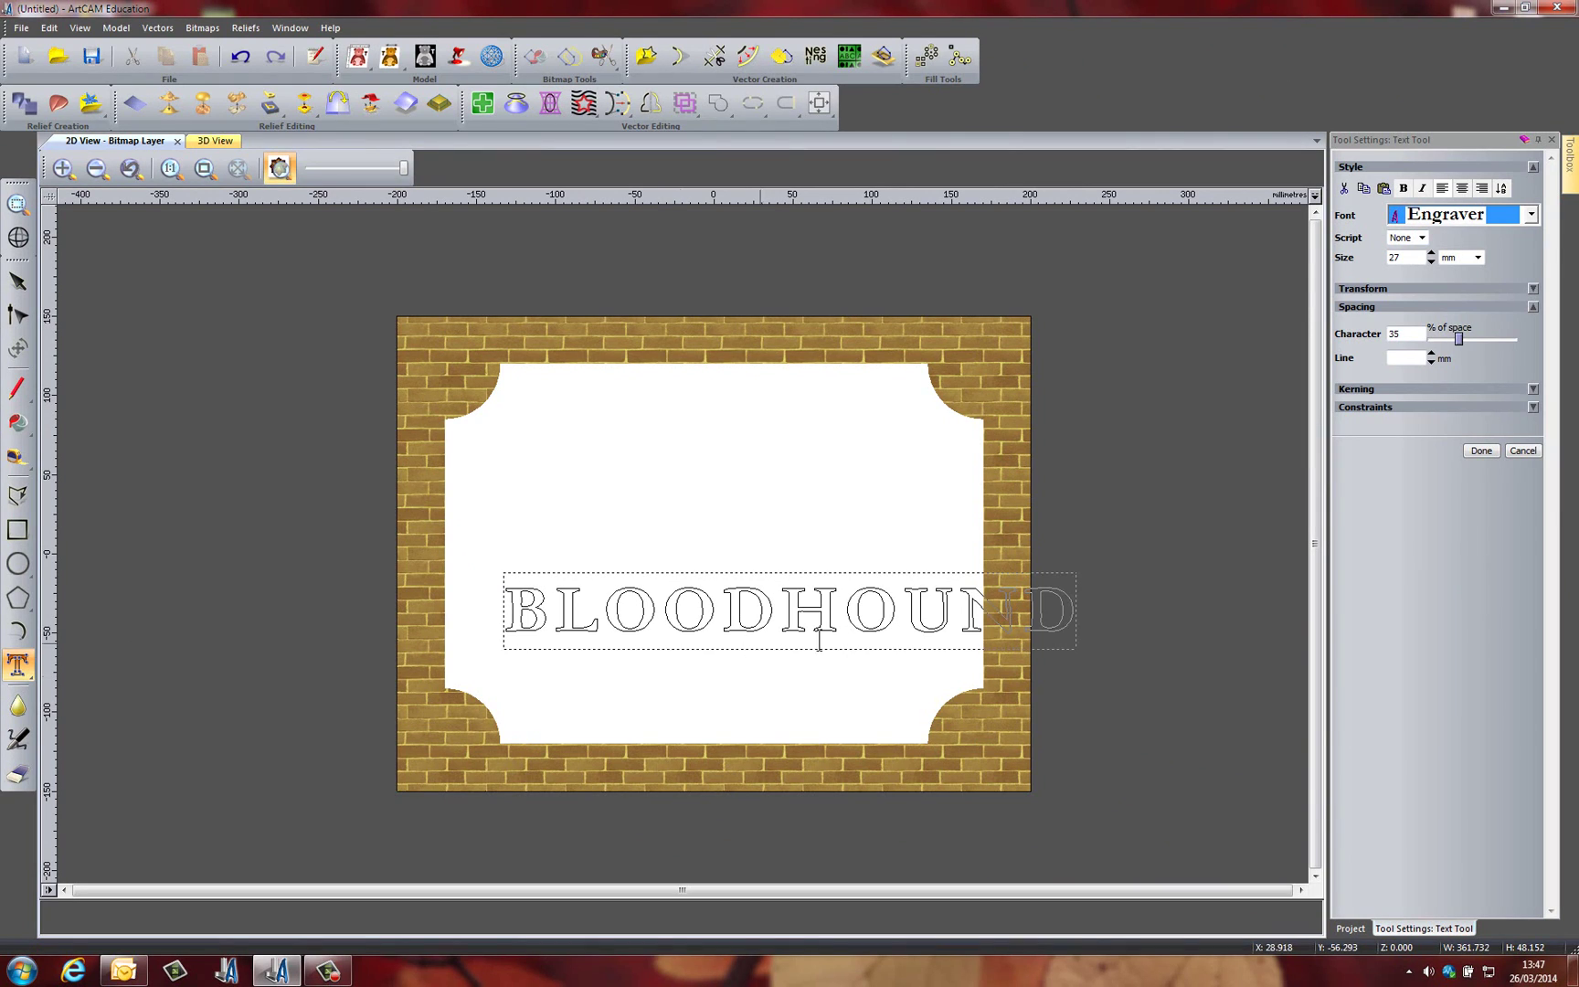
Set the size of the BLOODHOUND text to 18 mm and centre it in the model
{"action": "left_click_drag", "start_coordinate": [1069, 610], "coordinate": [484, 627]}
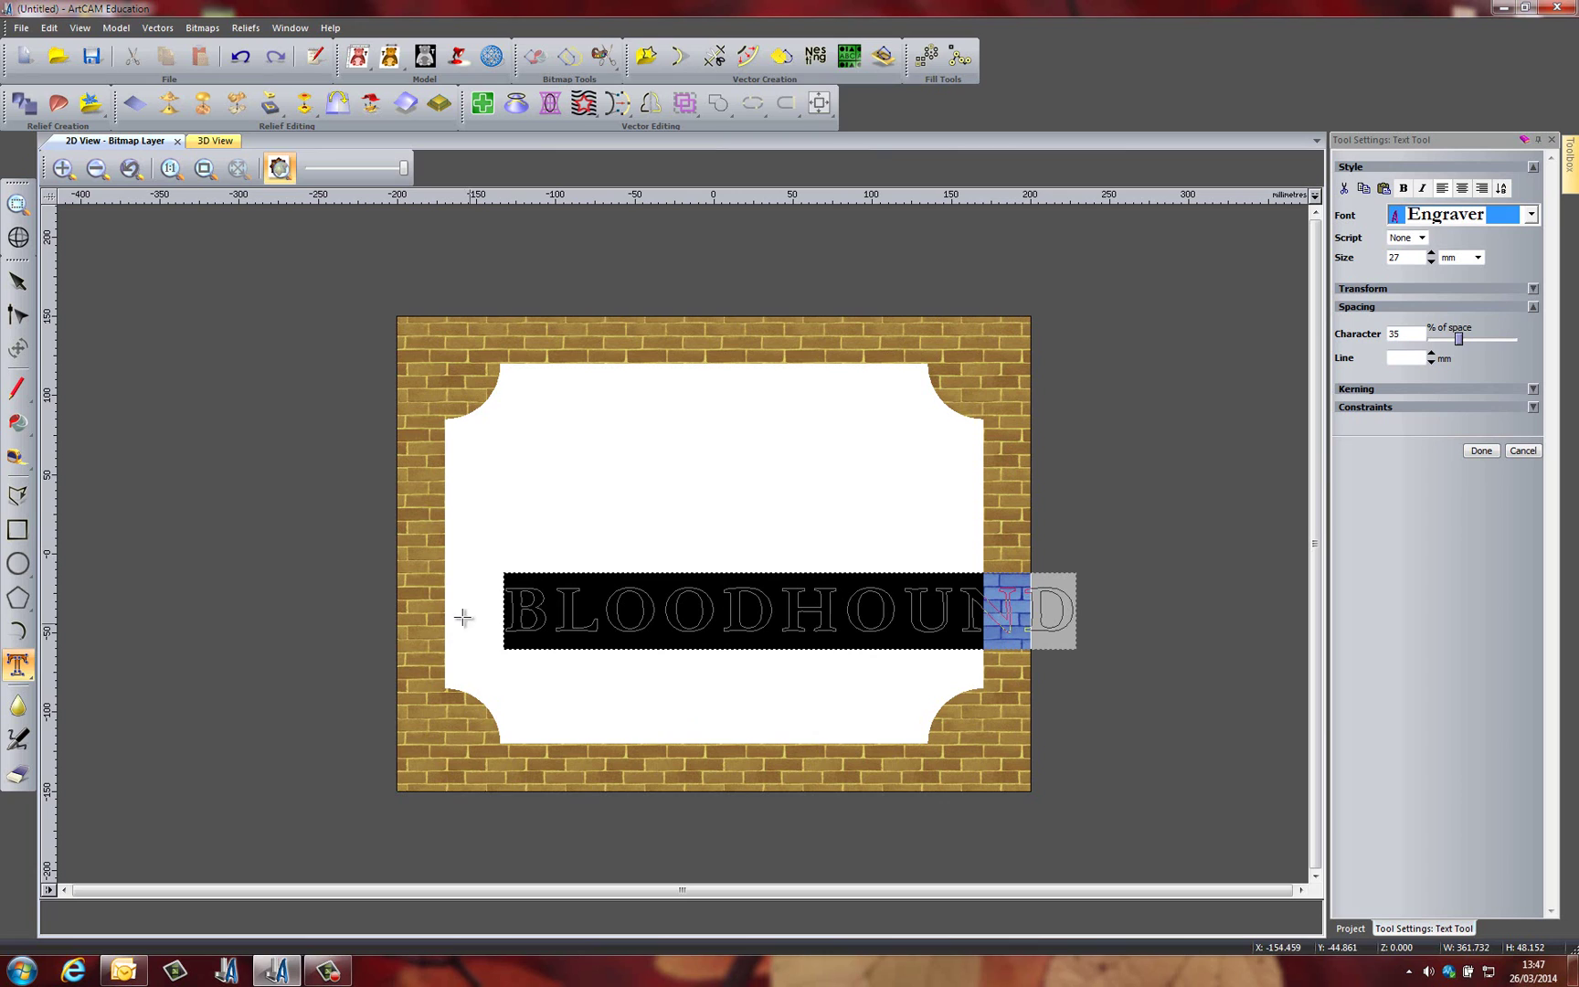
{"action": "left_click", "coordinate": [1431, 261]}
{"action": "left_click", "coordinate": [1431, 261]}
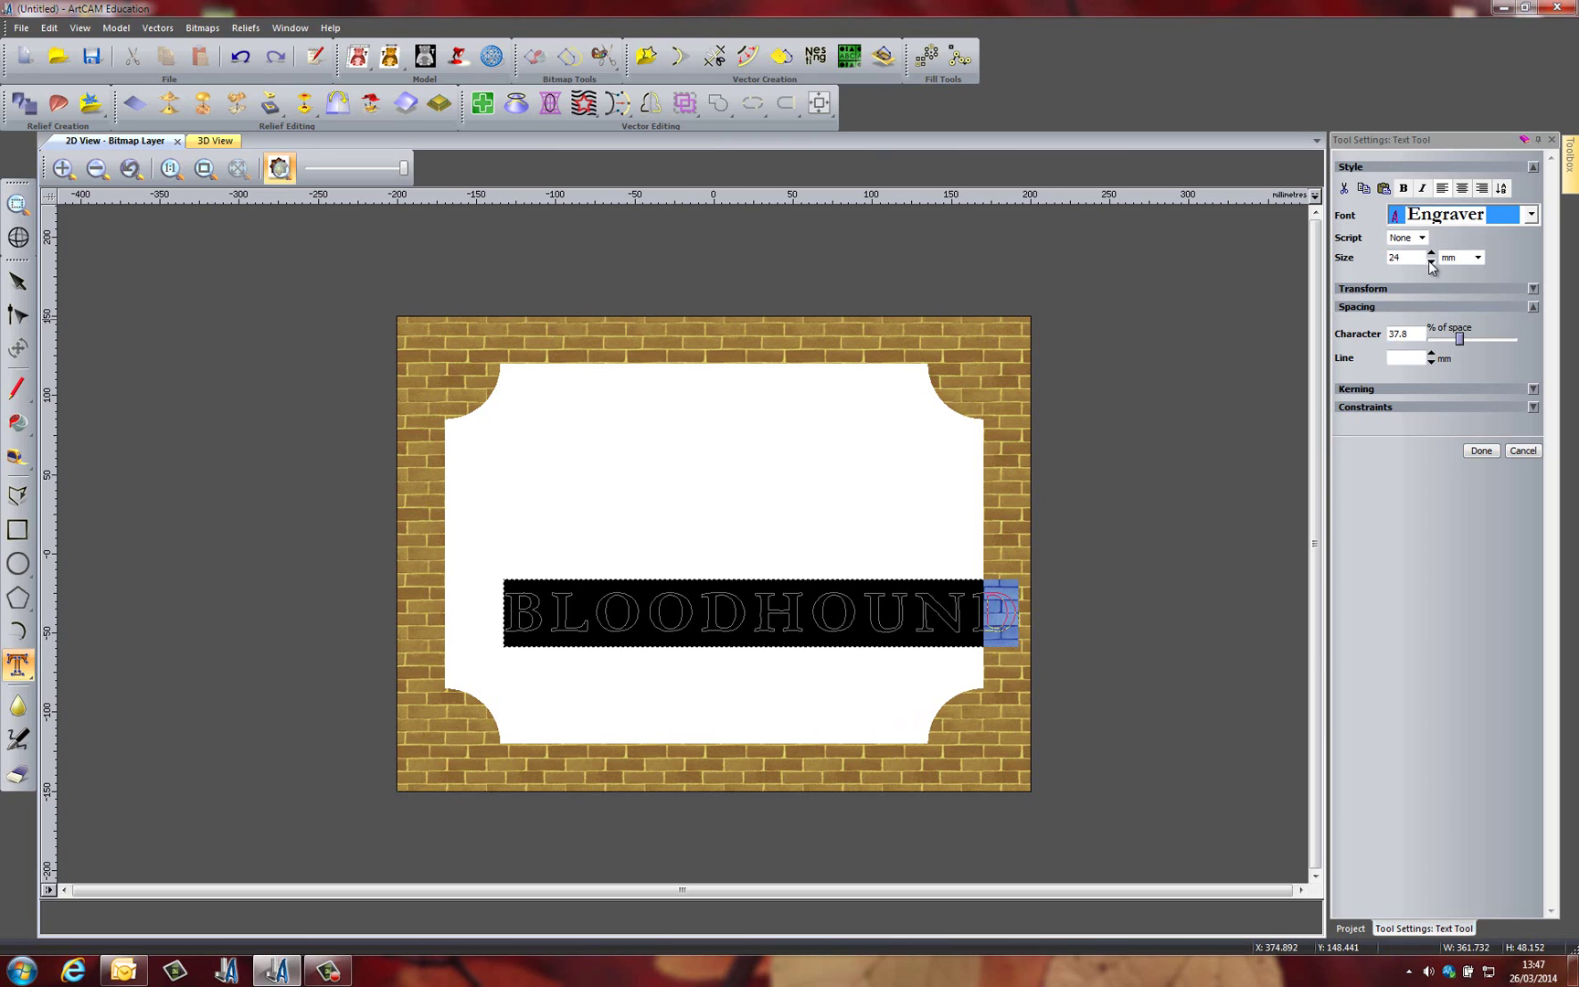
{"action": "left_click", "coordinate": [1431, 261]}
{"action": "left_click", "coordinate": [1431, 261]}
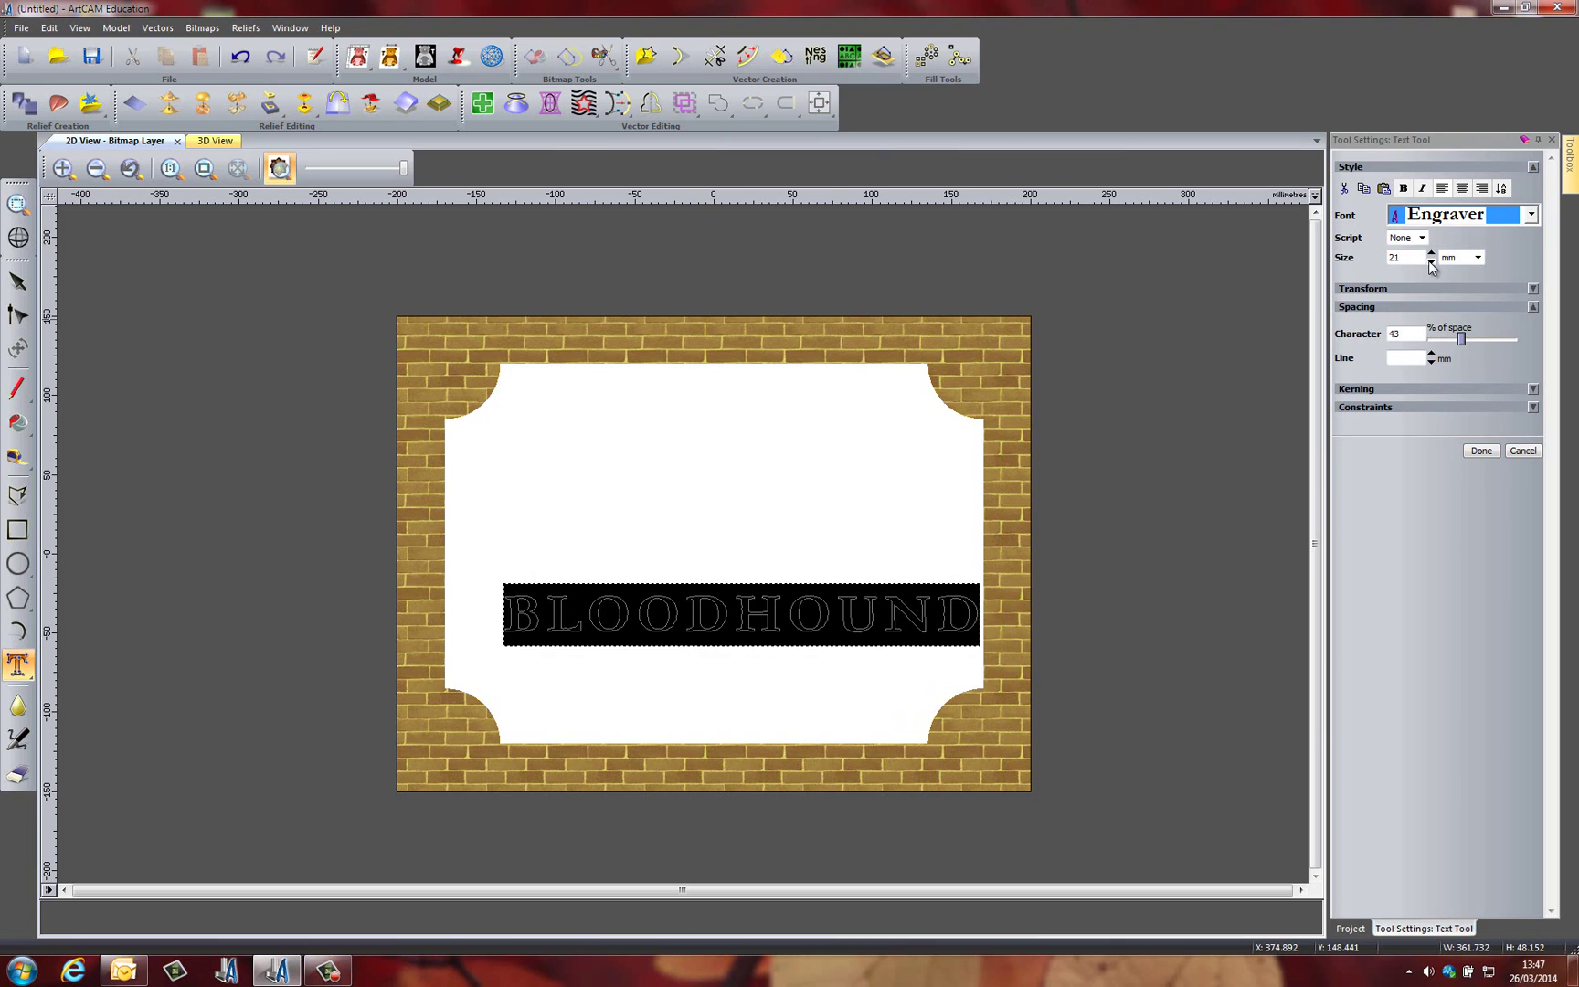
{"action": "left_click", "coordinate": [1431, 261]}
{"action": "left_click", "coordinate": [1432, 261]}
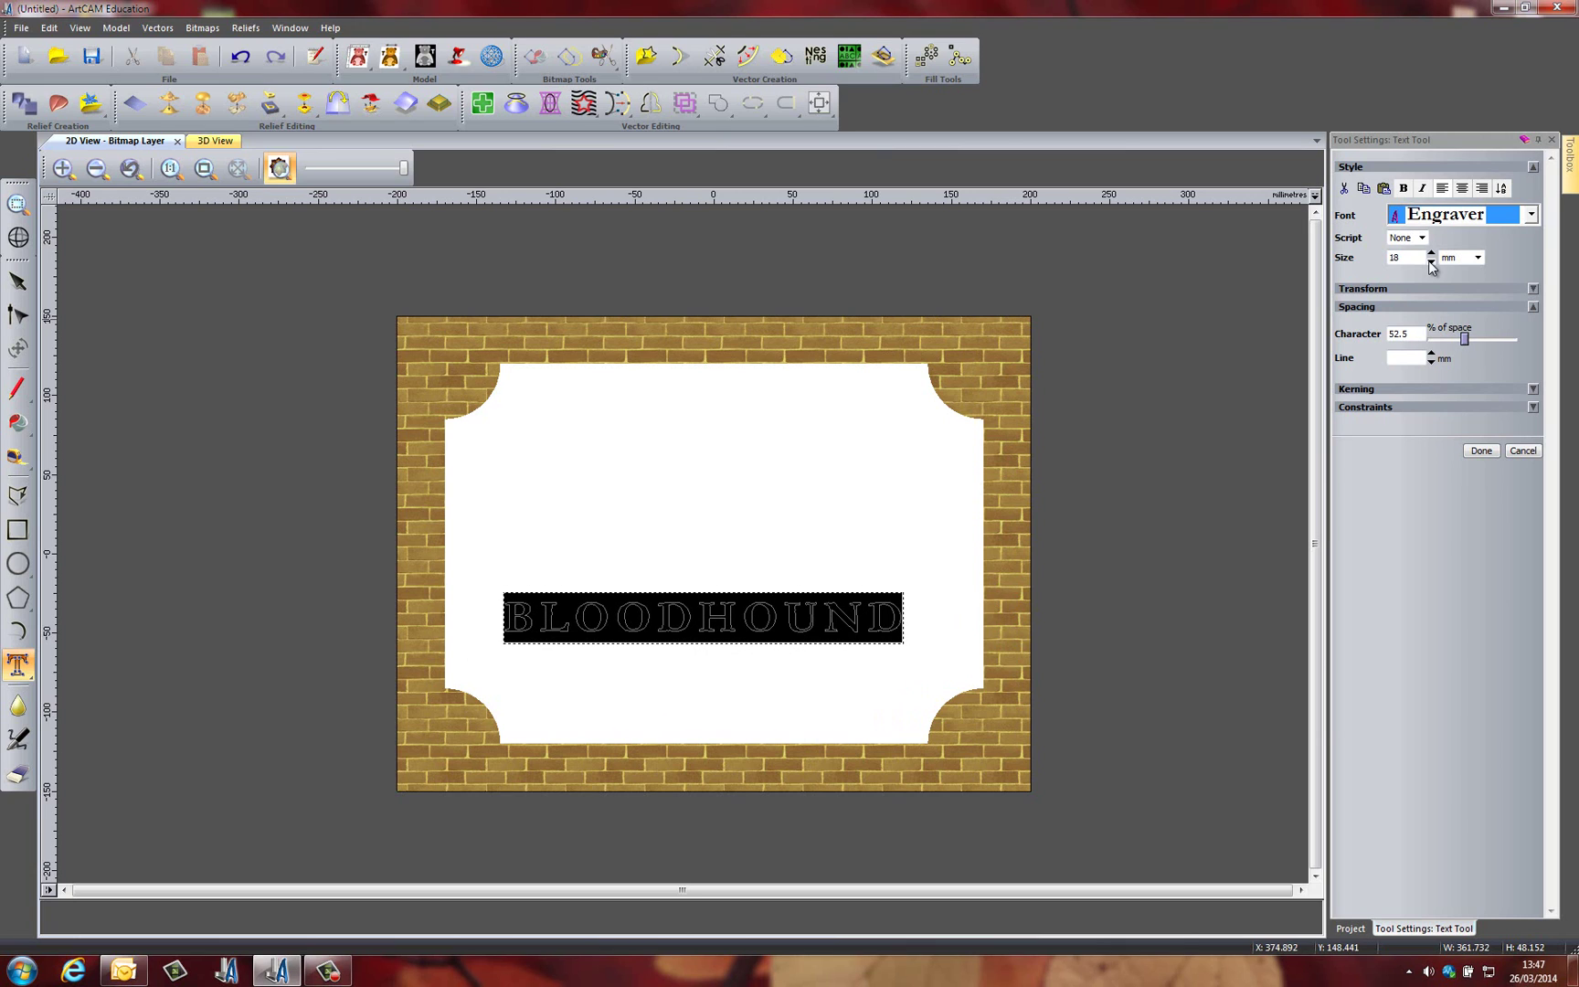
{"action": "left_click", "coordinate": [1481, 451]}
{"action": "left_click", "coordinate": [819, 102]}
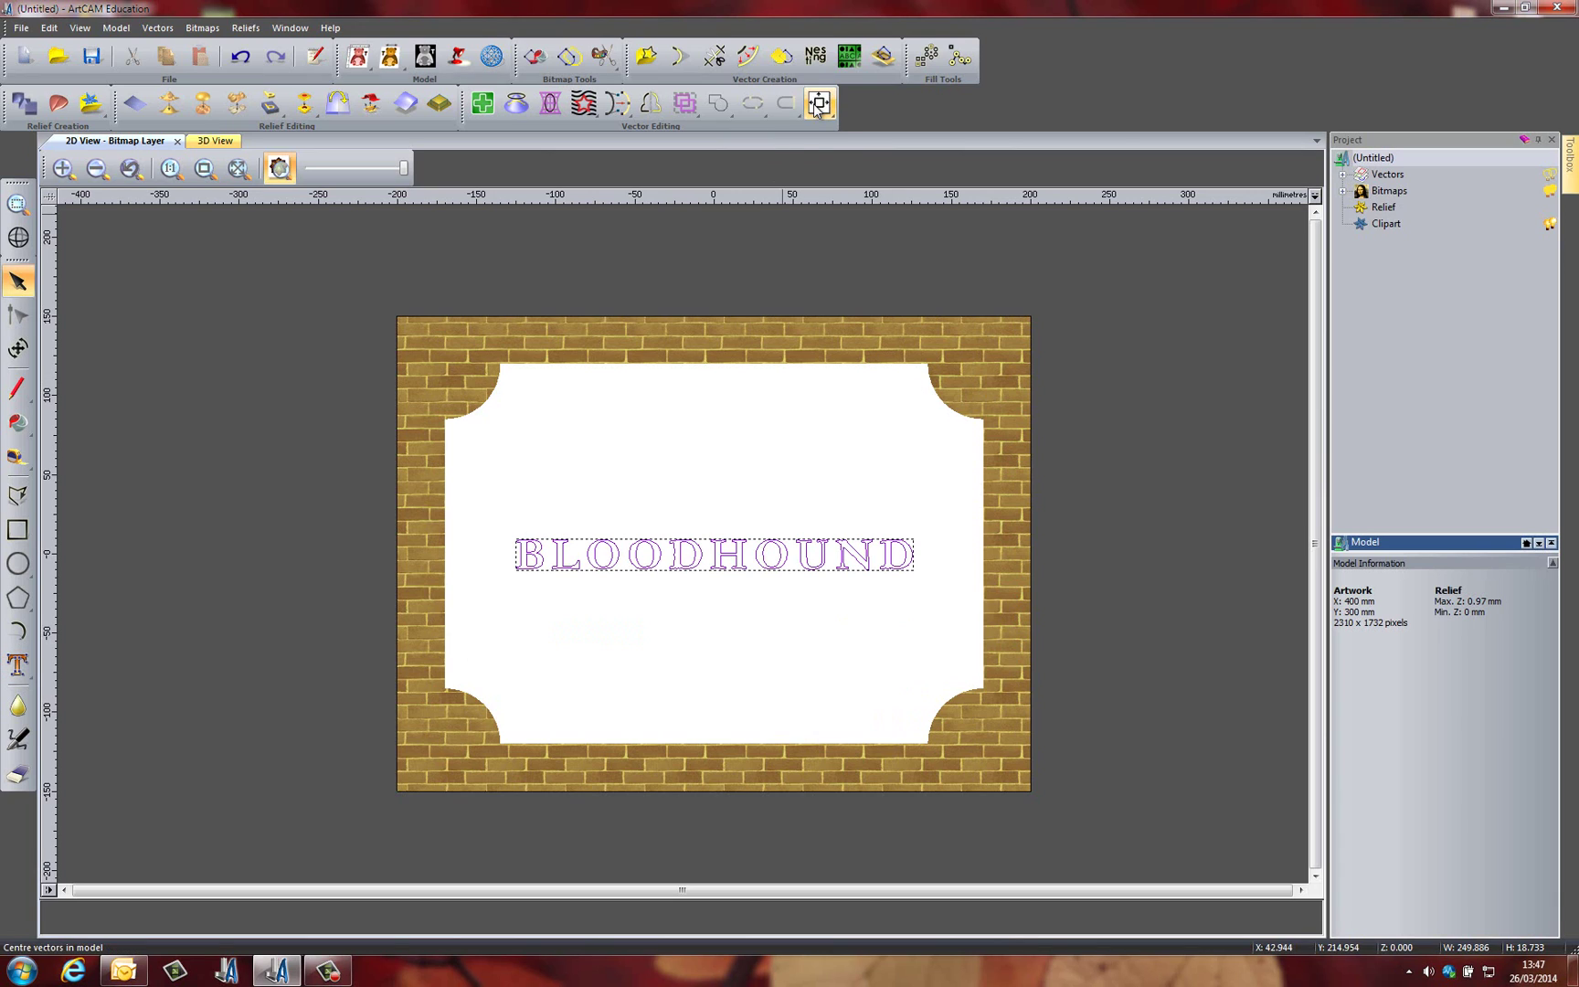
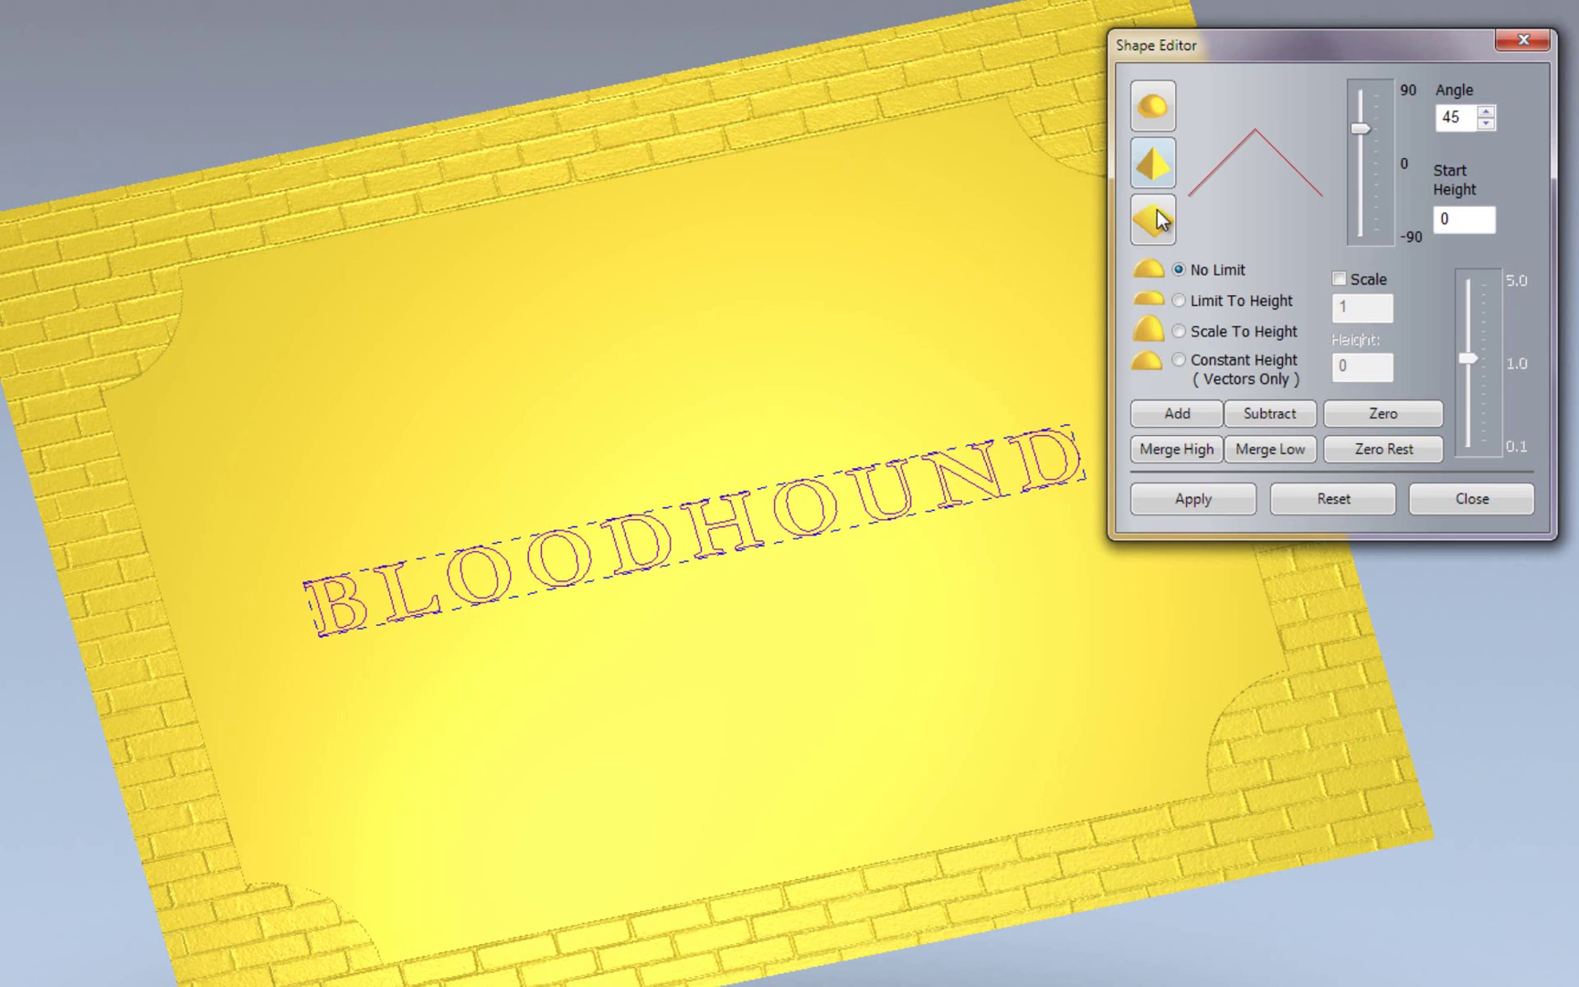
Give the BLOODHOUND text a 45-degree angular profile in the Shape Editor, with start height 0.5 and the height limited to 0.2
{"action": "left_click", "coordinate": [323, 667]}
{"action": "scroll", "coordinate": [310, 609], "scroll_direction": "up", "scroll_amount": 5}
{"action": "left_click", "coordinate": [342, 589]}
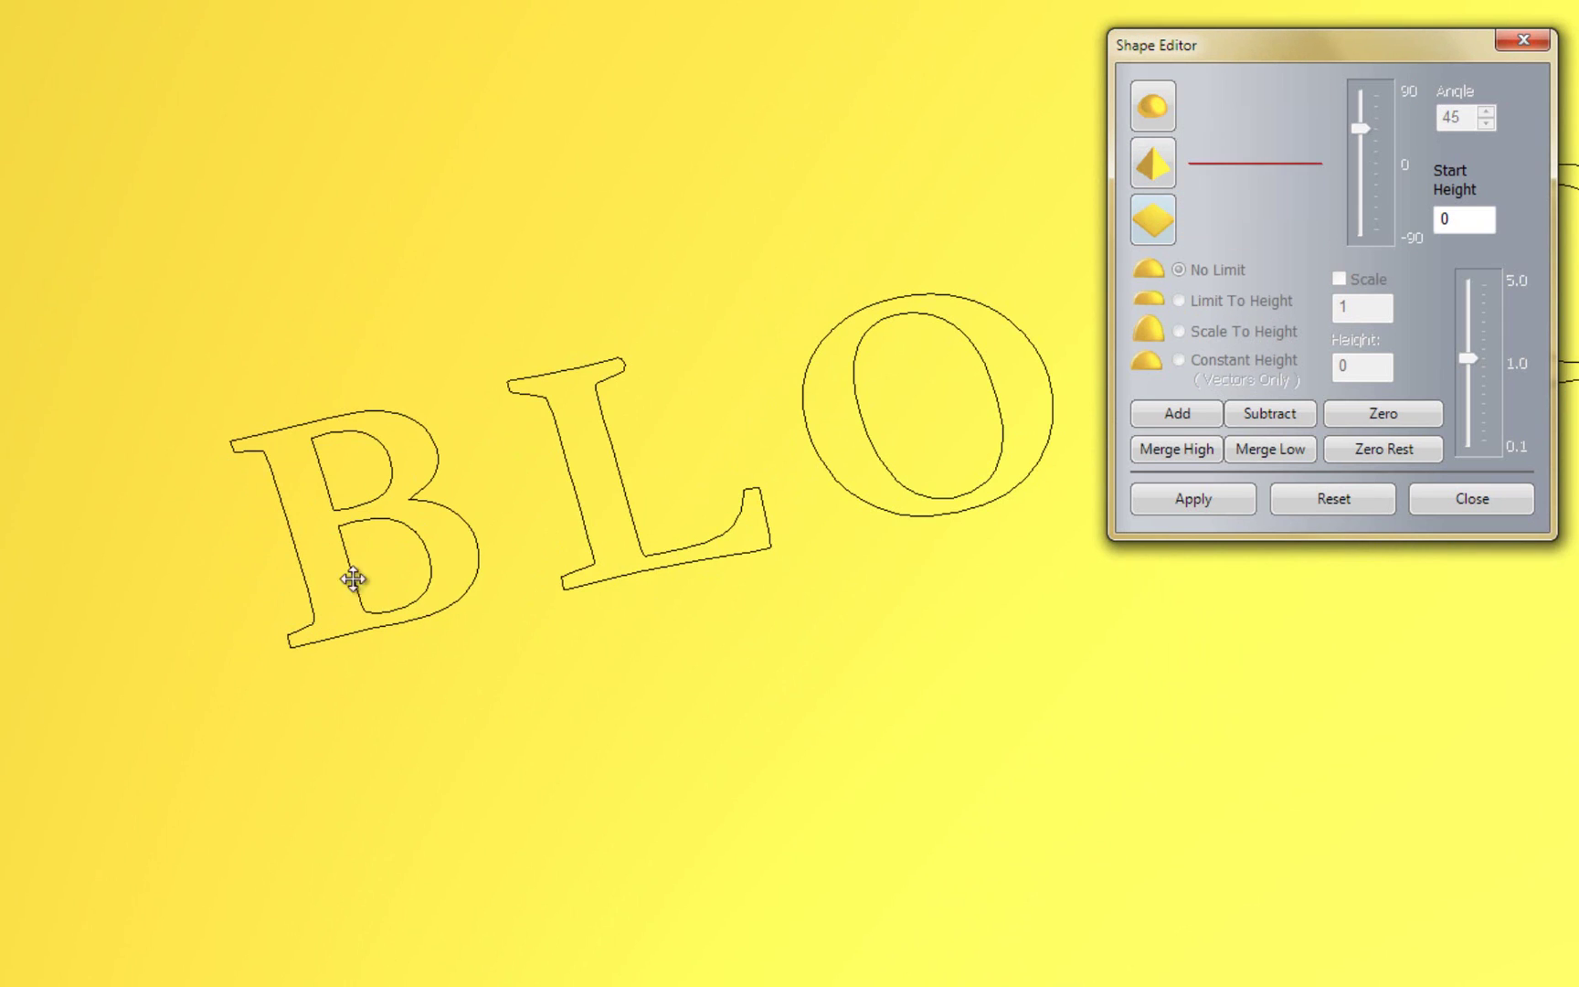
{"action": "scroll", "coordinate": [319, 612], "scroll_direction": "up", "scroll_amount": 4}
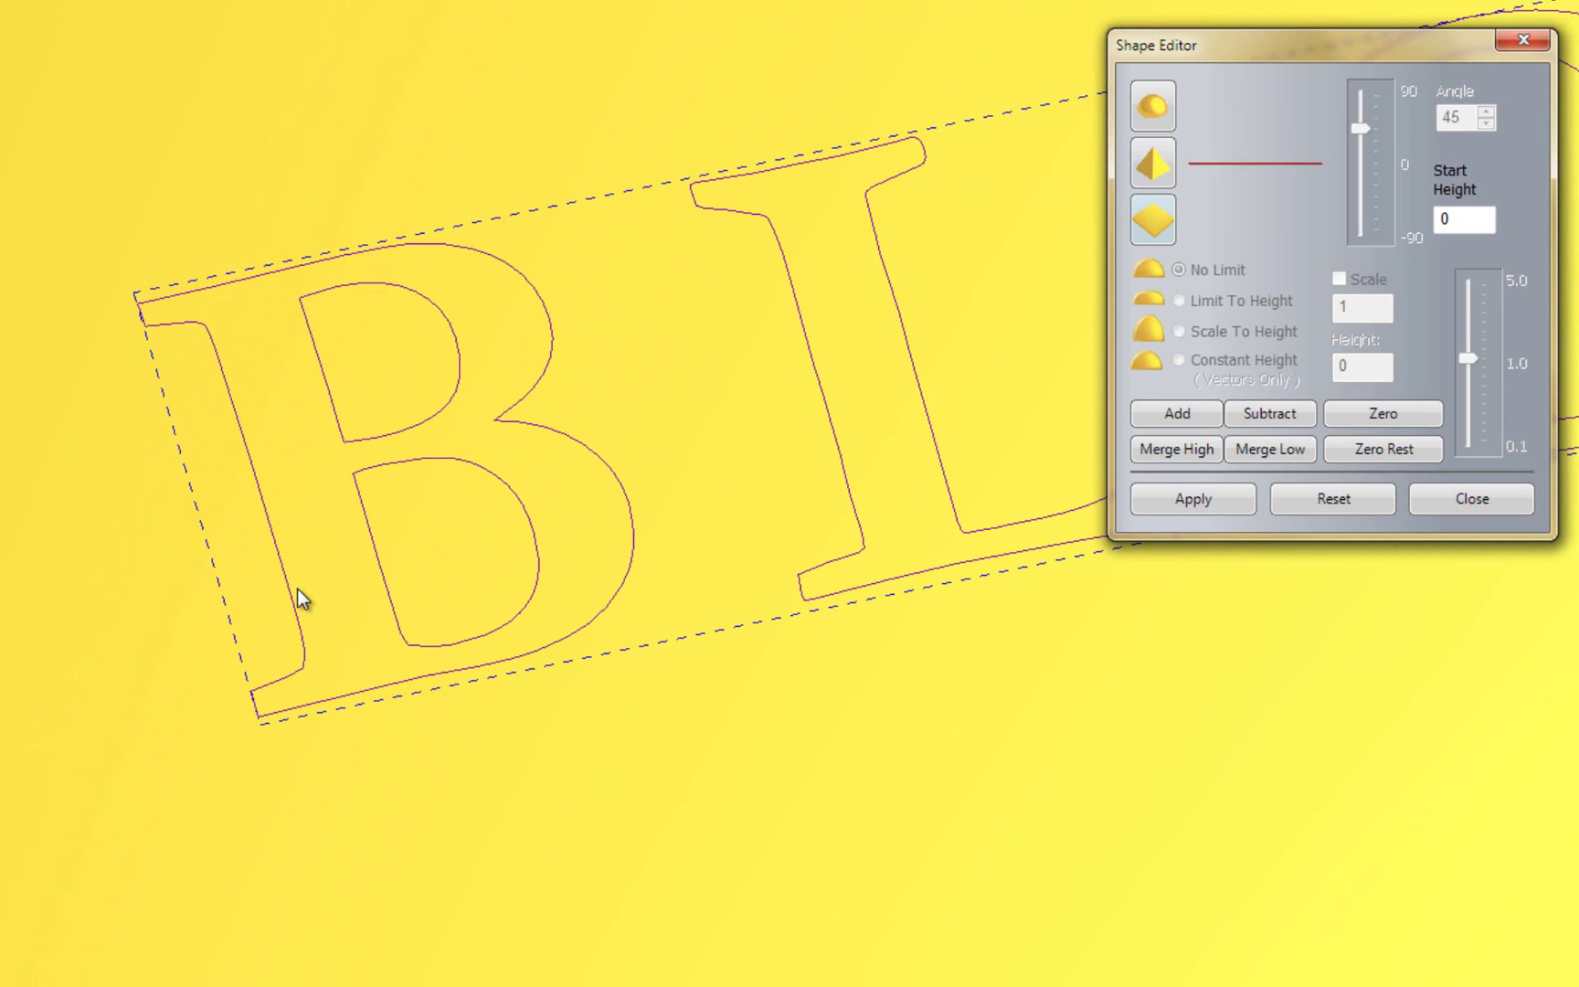
{"action": "left_click", "coordinate": [1153, 183]}
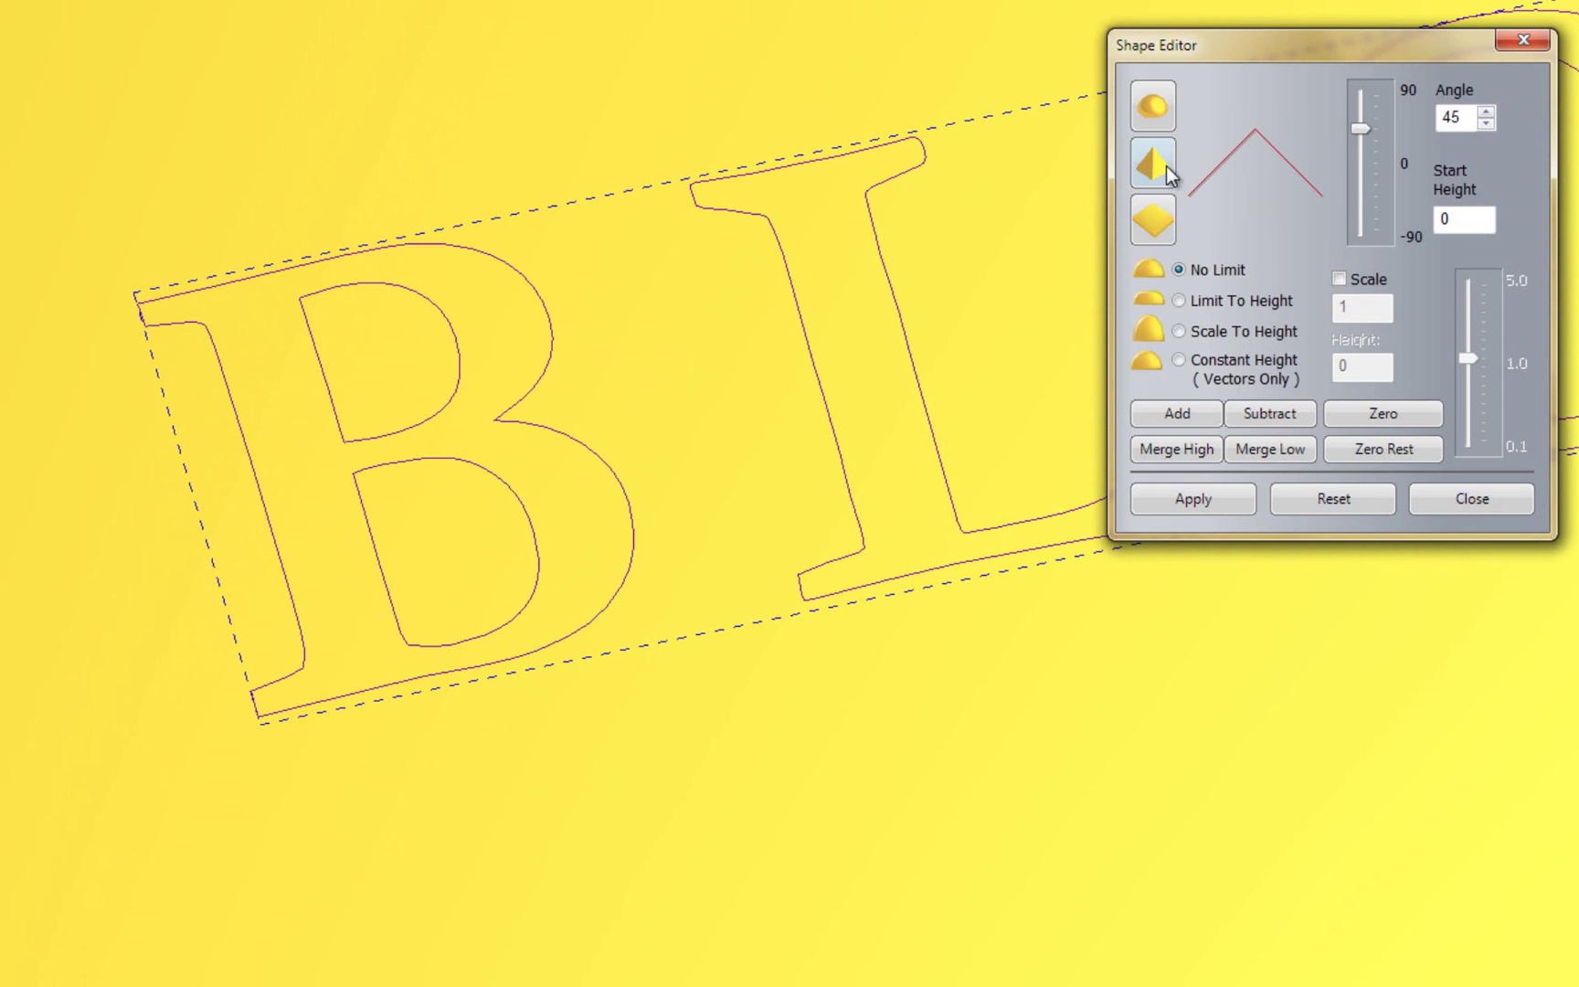
{"action": "double_click", "coordinate": [1467, 229]}
{"action": "left_click", "coordinate": [1180, 299]}
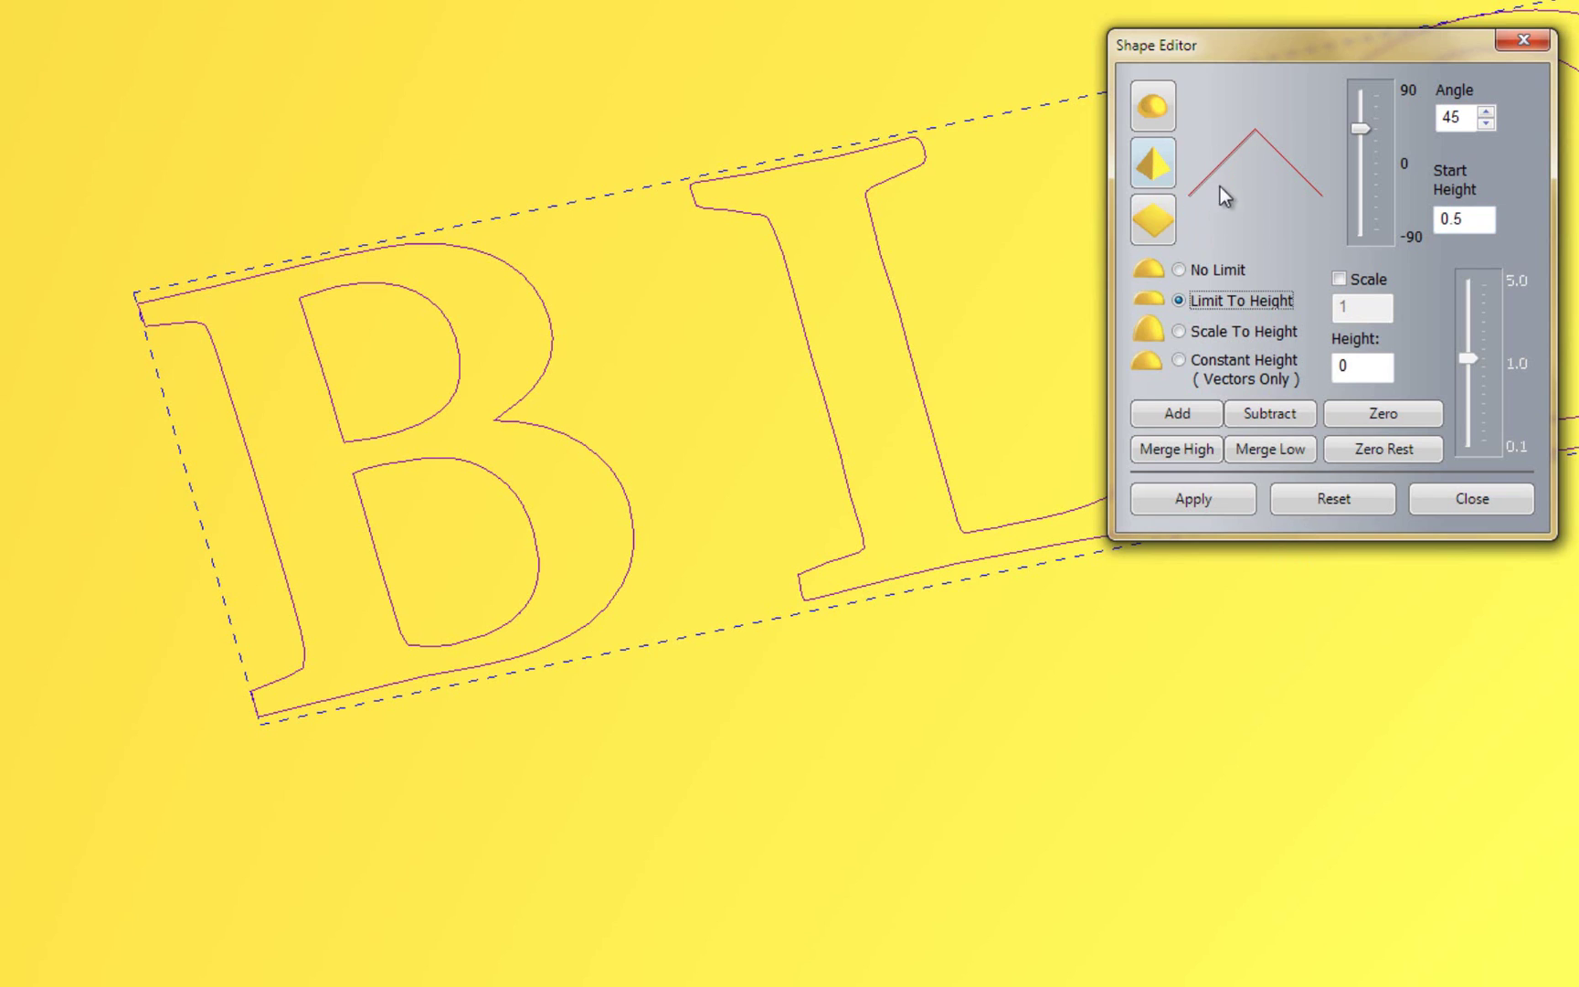
{"action": "left_click", "coordinate": [1366, 364]}
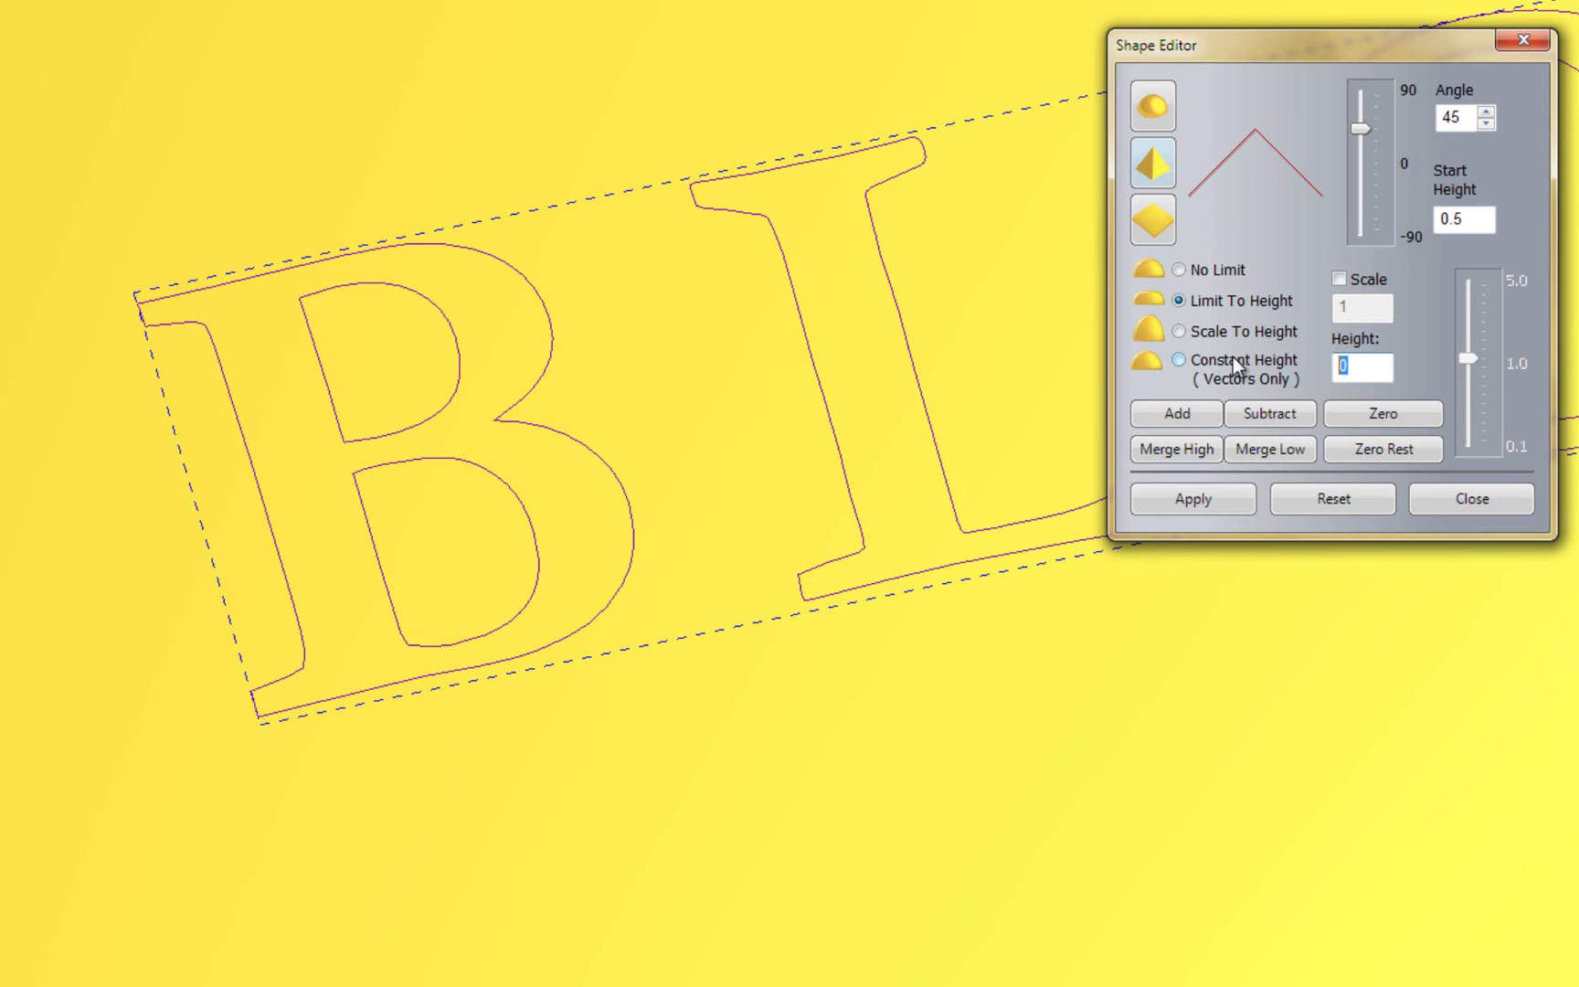
{"action": "type", "text": "0.2"}
{"action": "left_click", "coordinate": [1169, 416]}
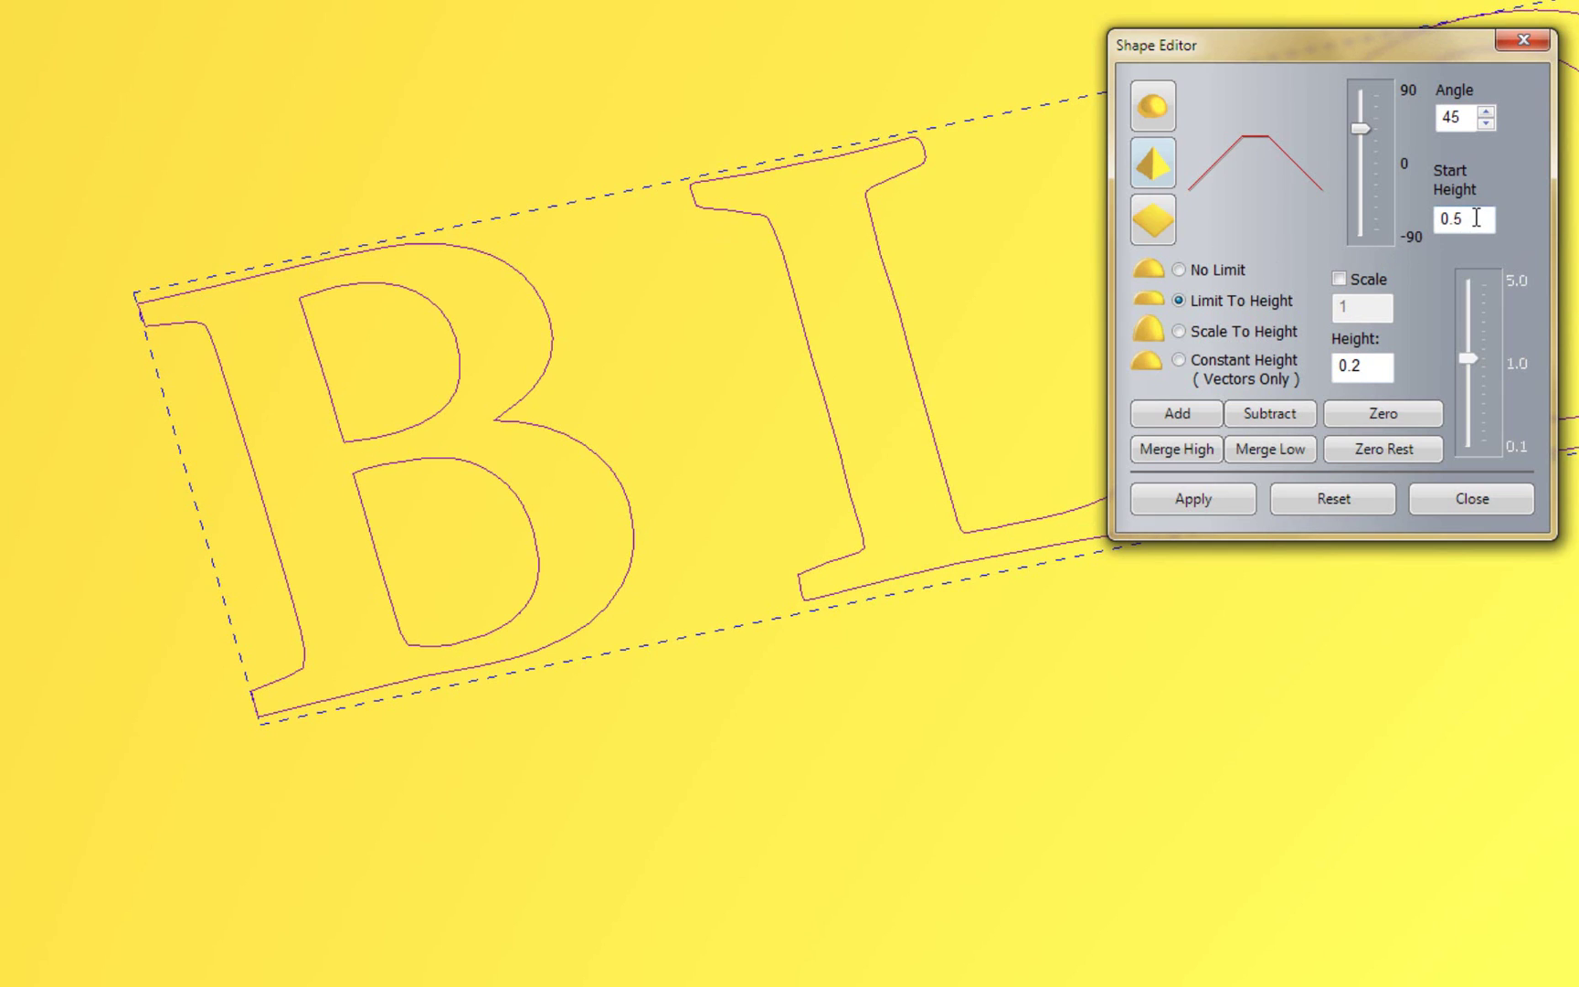
Change the text shape's start height to 1.0 and its limit height to 0.5, and add it to the relief
{"action": "left_click_drag", "start_coordinate": [1463, 219], "coordinate": [1353, 209]}
{"action": "type", "text": "1.0"}
{"action": "key", "text": "Tab"}
{"action": "type", "text": "0.5"}
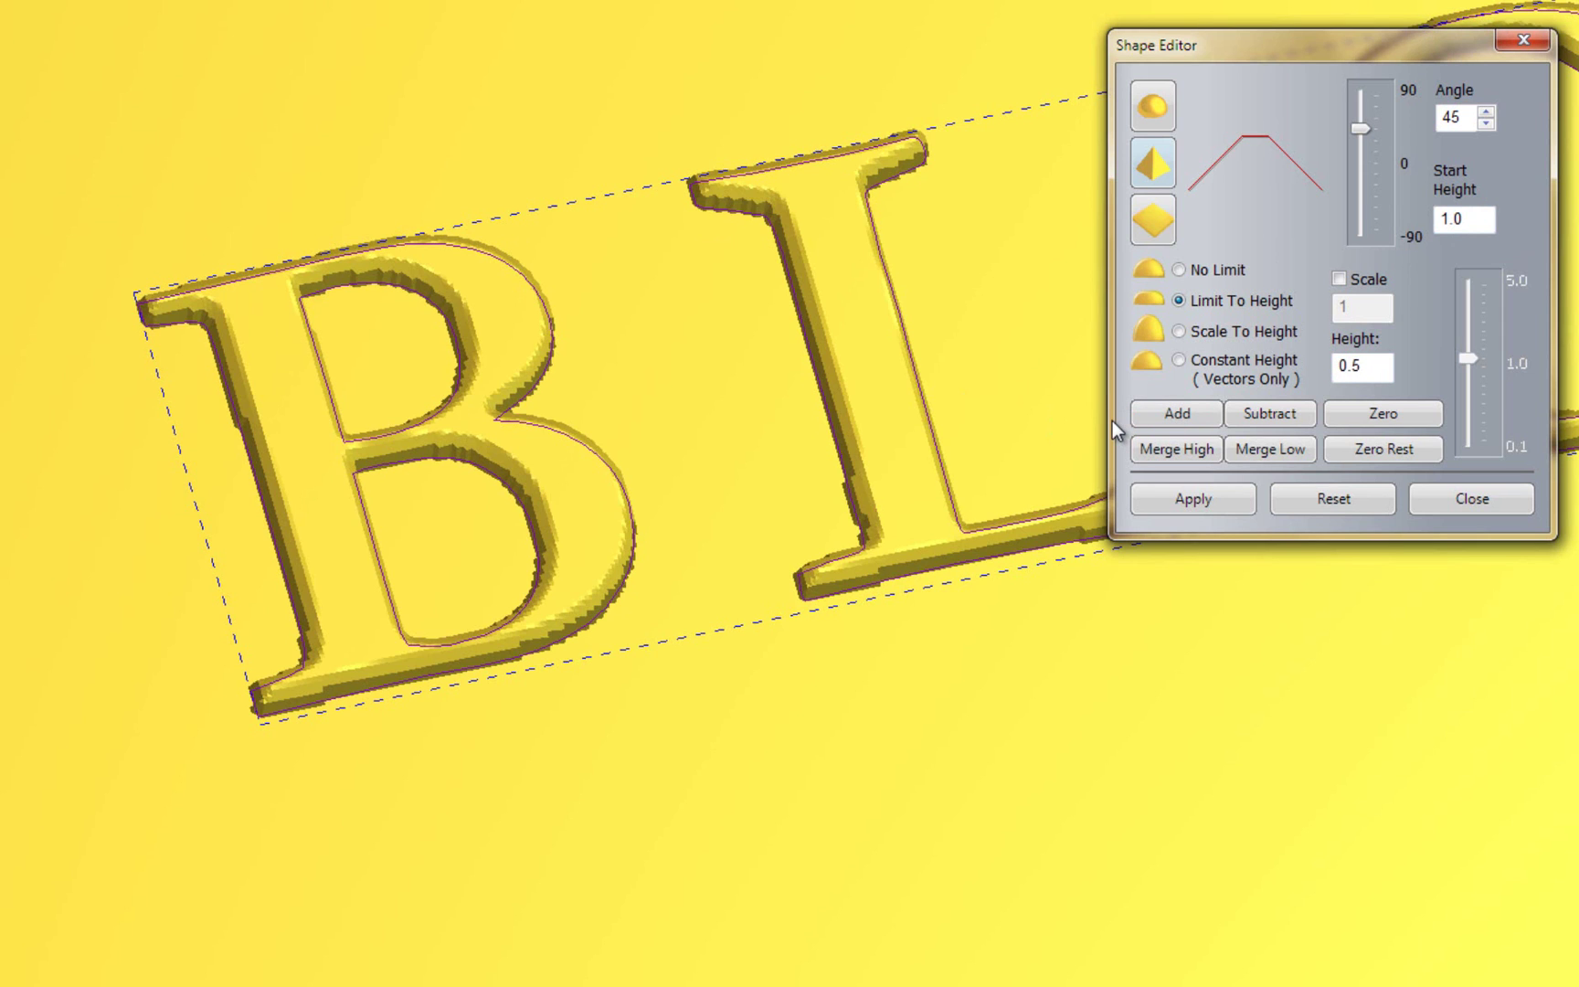
{"action": "left_click", "coordinate": [1473, 499]}
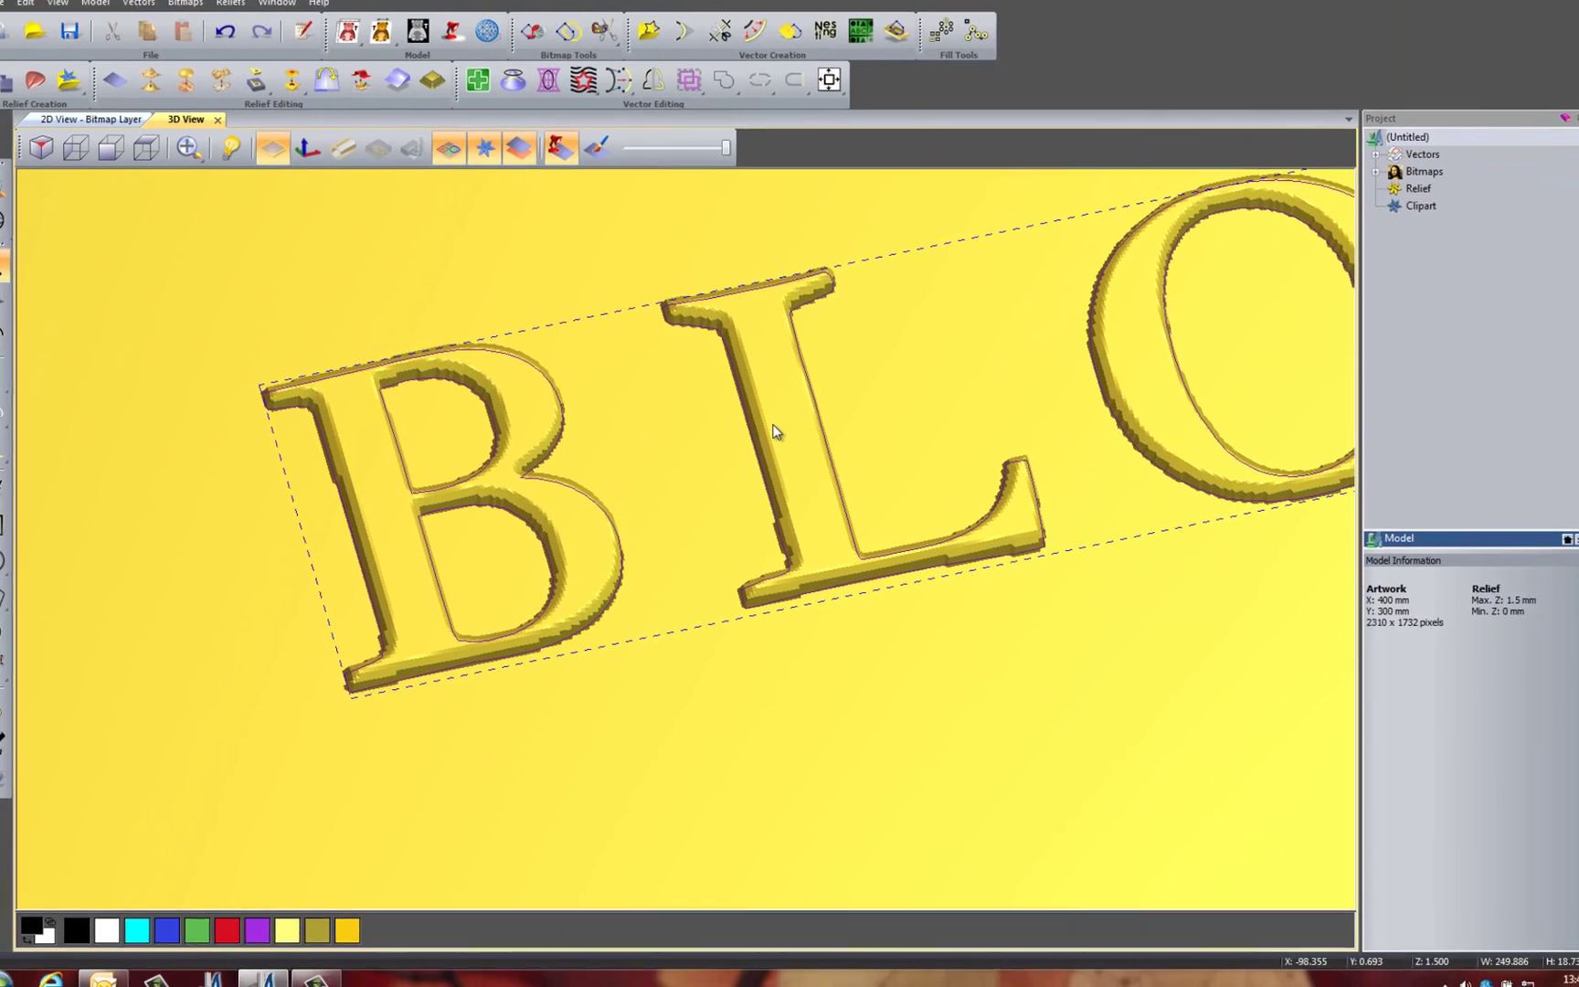
Deselect the text and examine the whole sign relief, ending in the view from above
{"action": "scroll", "coordinate": [765, 433], "scroll_direction": "down", "scroll_amount": 8}
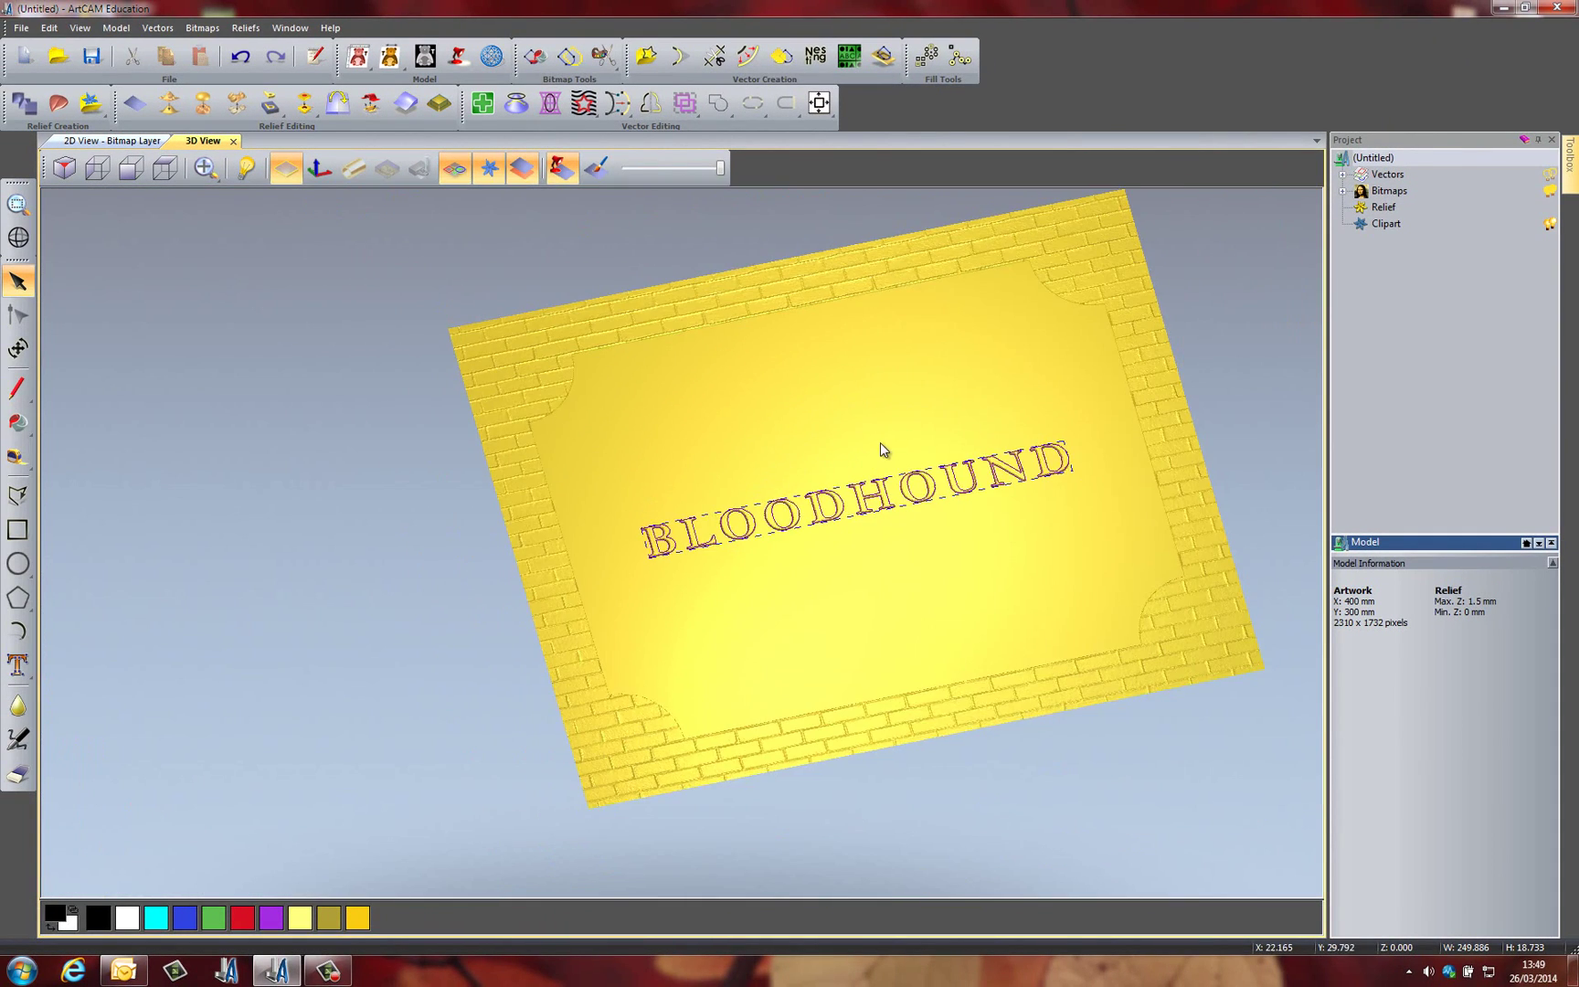
{"action": "left_click", "coordinate": [880, 445]}
{"action": "scroll", "coordinate": [891, 525], "scroll_direction": "up", "scroll_amount": 4}
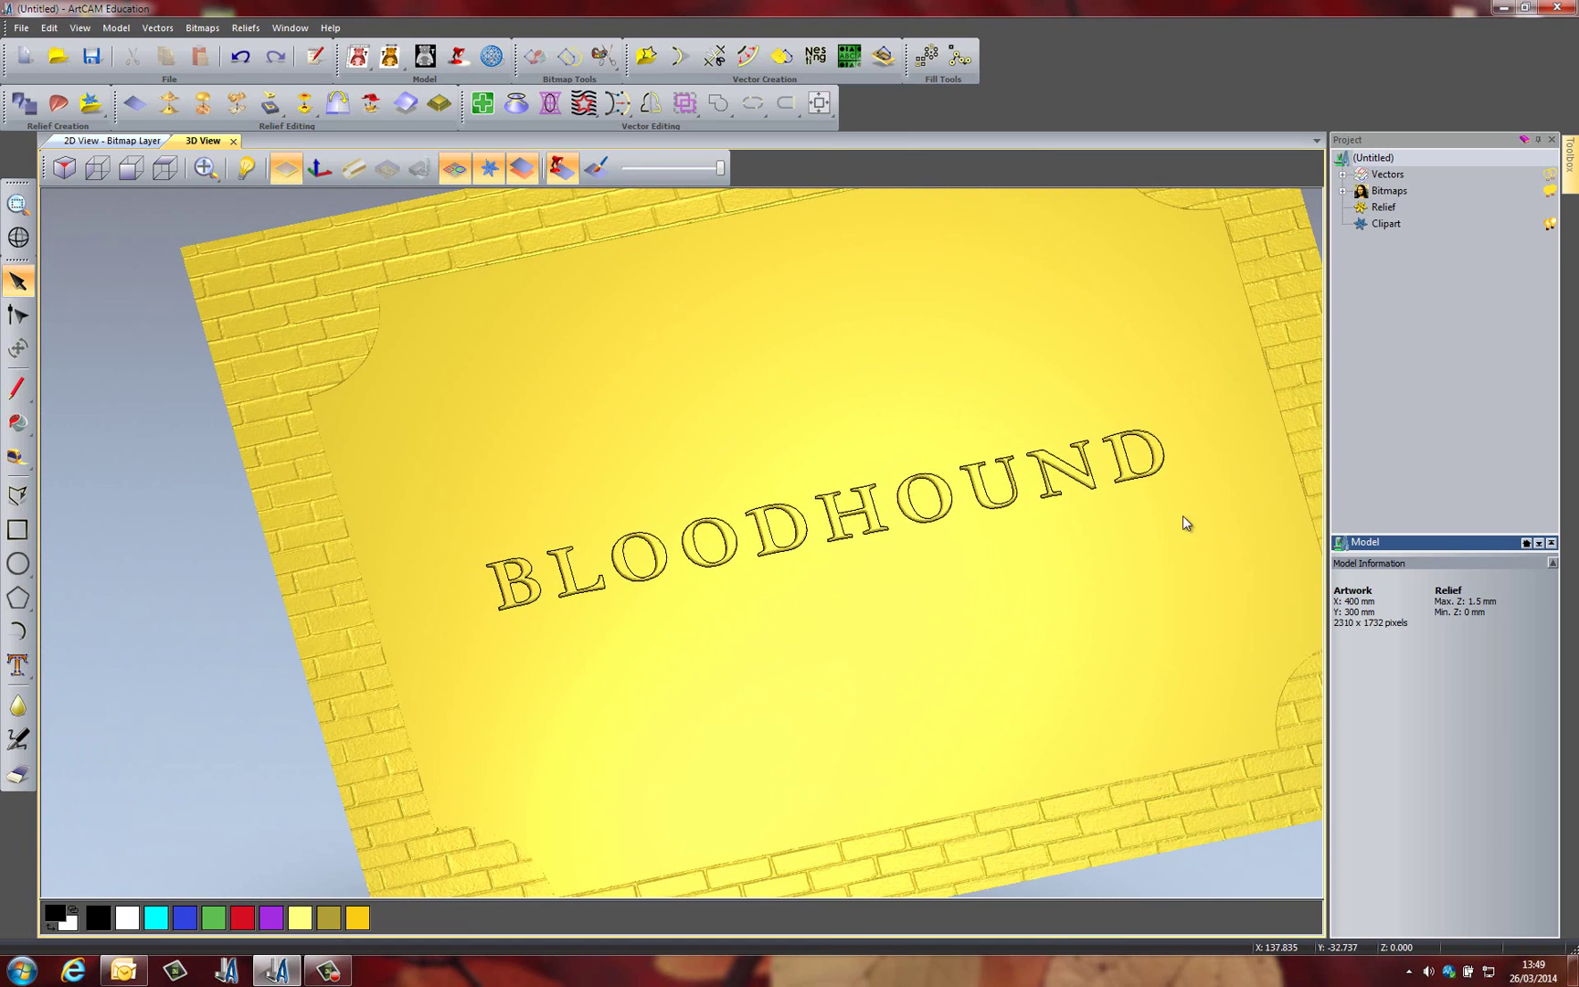
{"action": "scroll", "coordinate": [850, 608], "scroll_direction": "down", "scroll_amount": 2}
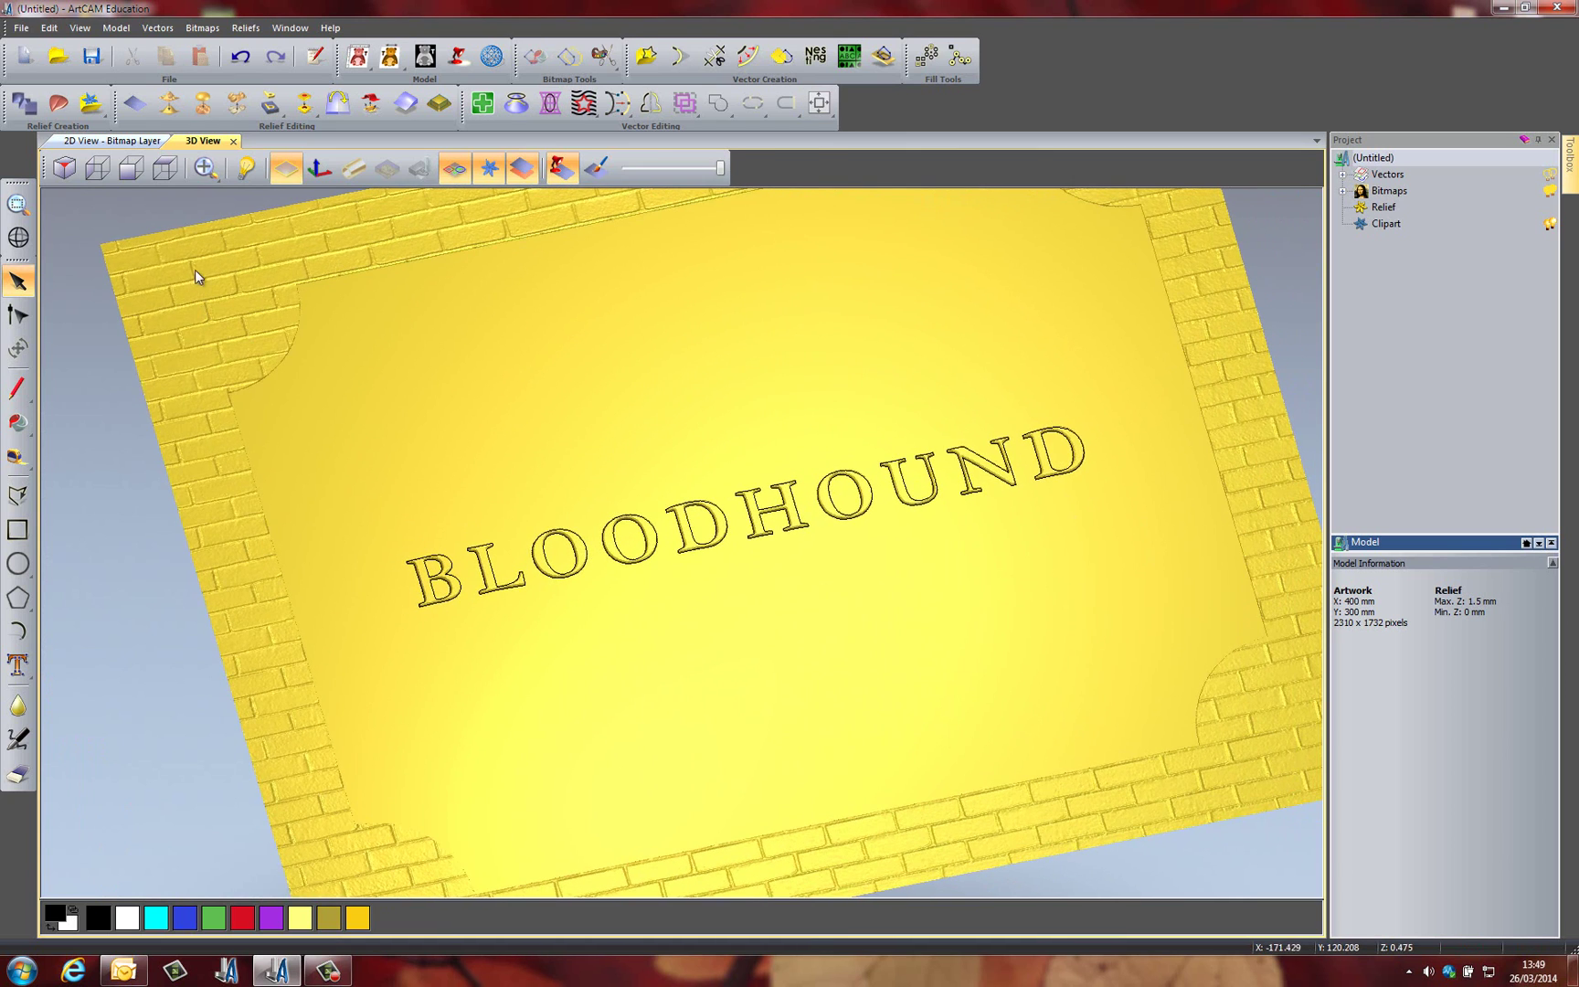
{"action": "left_click", "coordinate": [166, 173]}
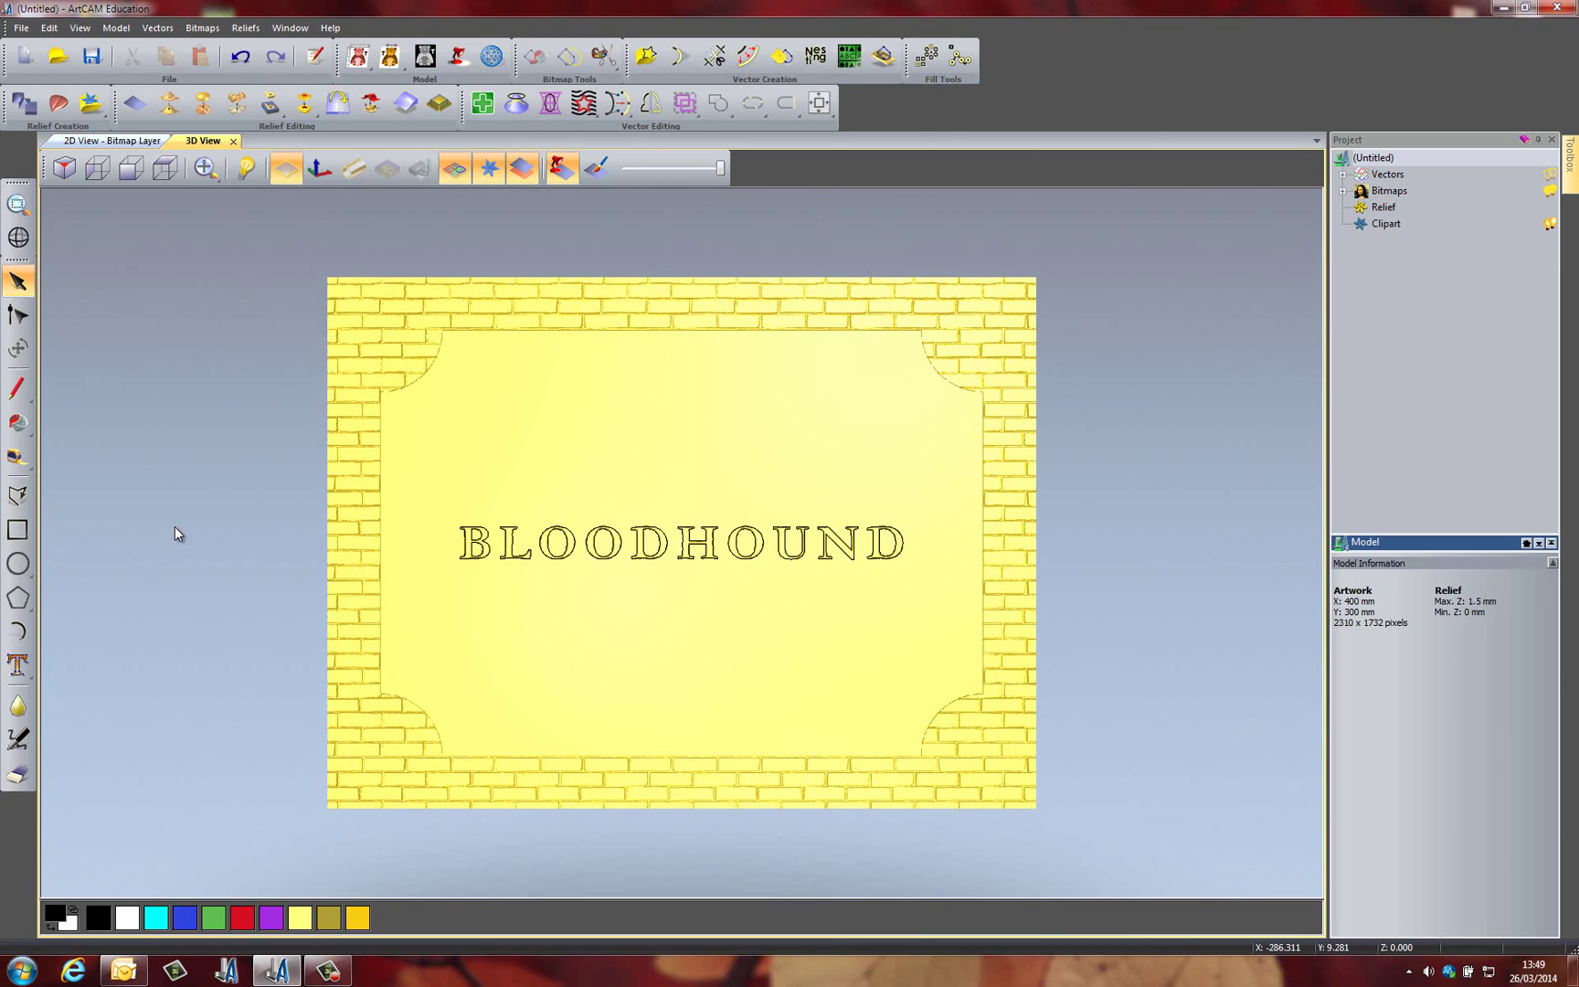
Draw a smooth, wavy open polyline about 248 mm wide and 150 mm high, rising across the BLOODHOUND text
{"action": "left_click", "coordinate": [20, 497]}
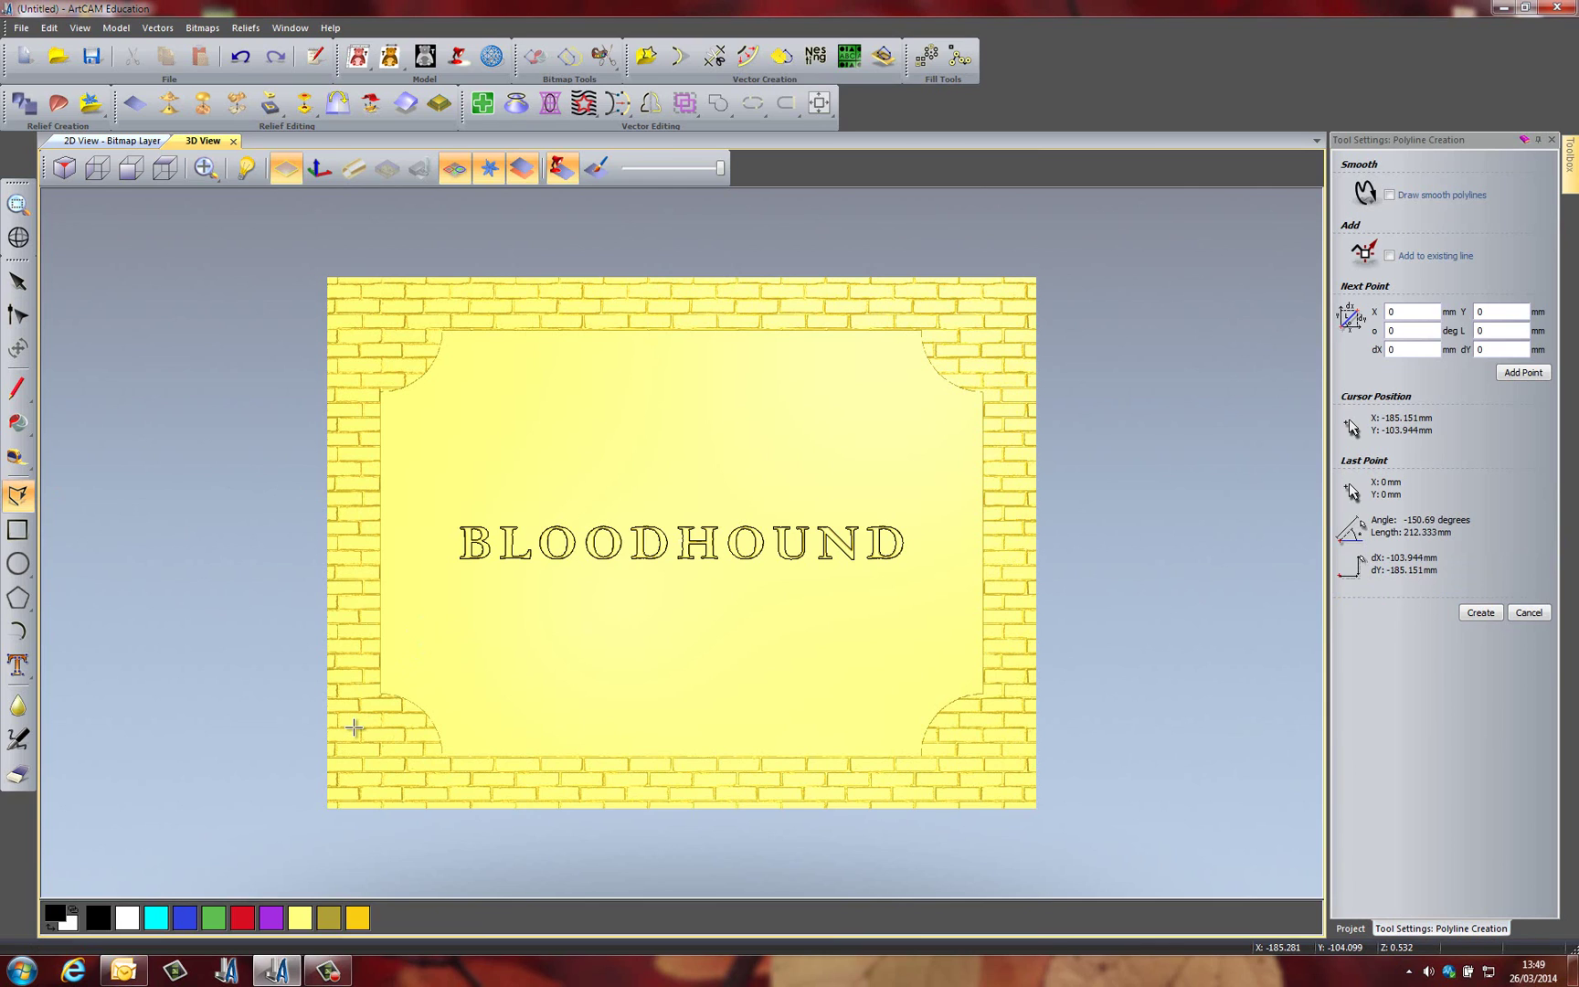
{"action": "left_click", "coordinate": [435, 630]}
{"action": "left_click", "coordinate": [596, 482]}
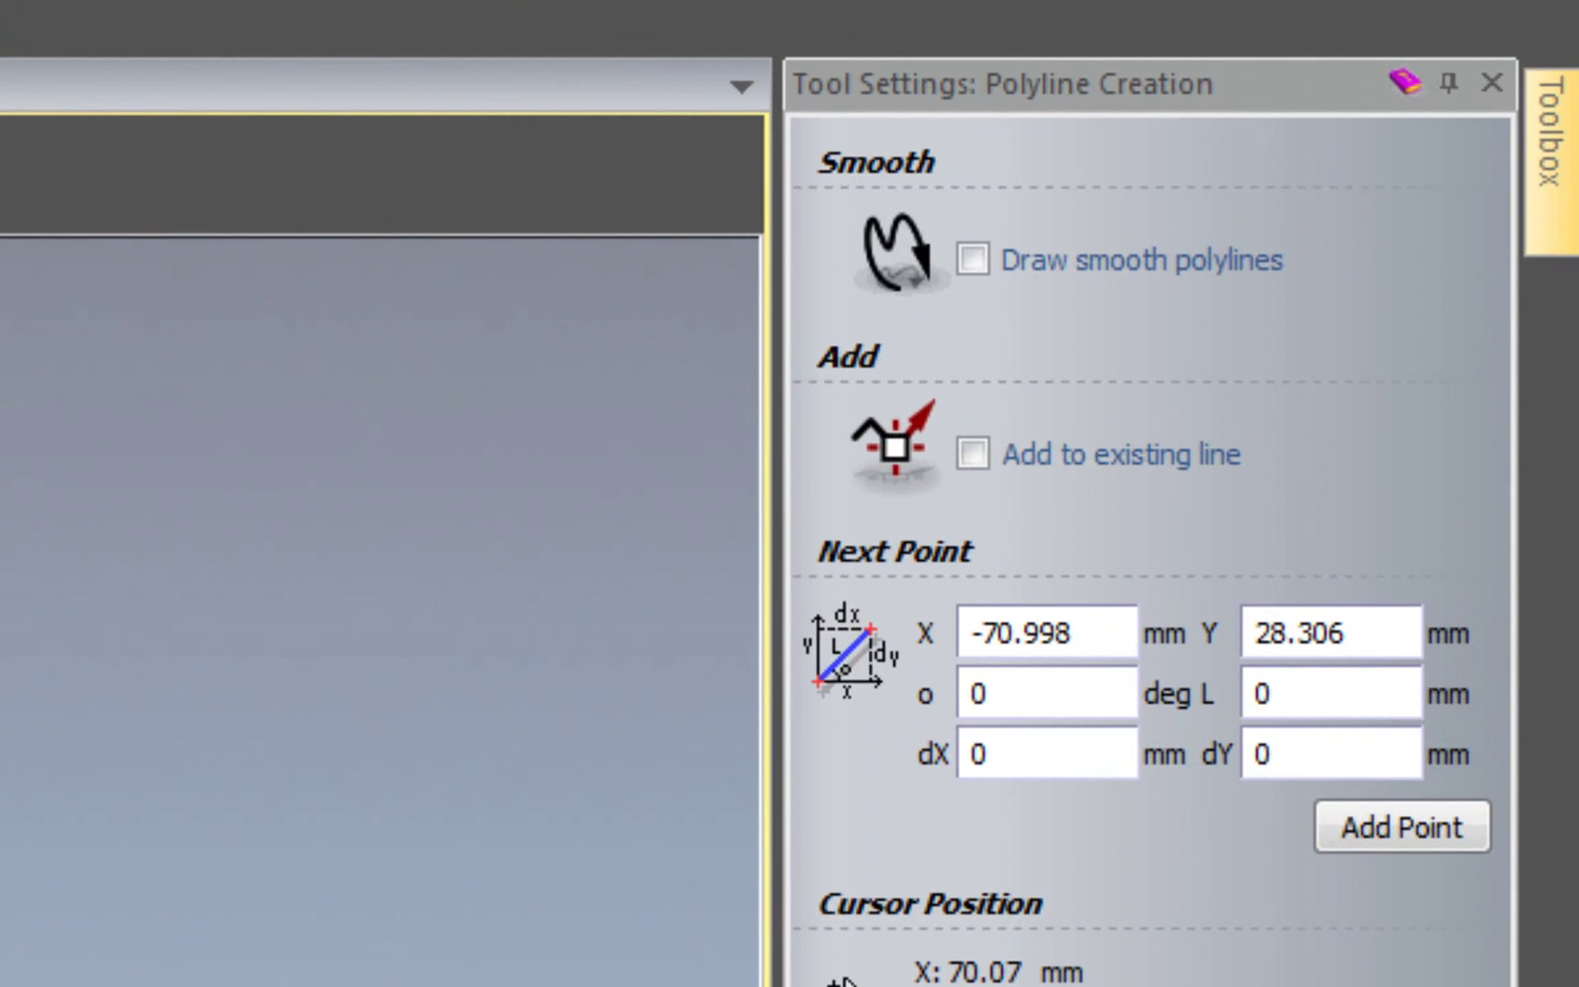
{"action": "left_click", "coordinate": [972, 259]}
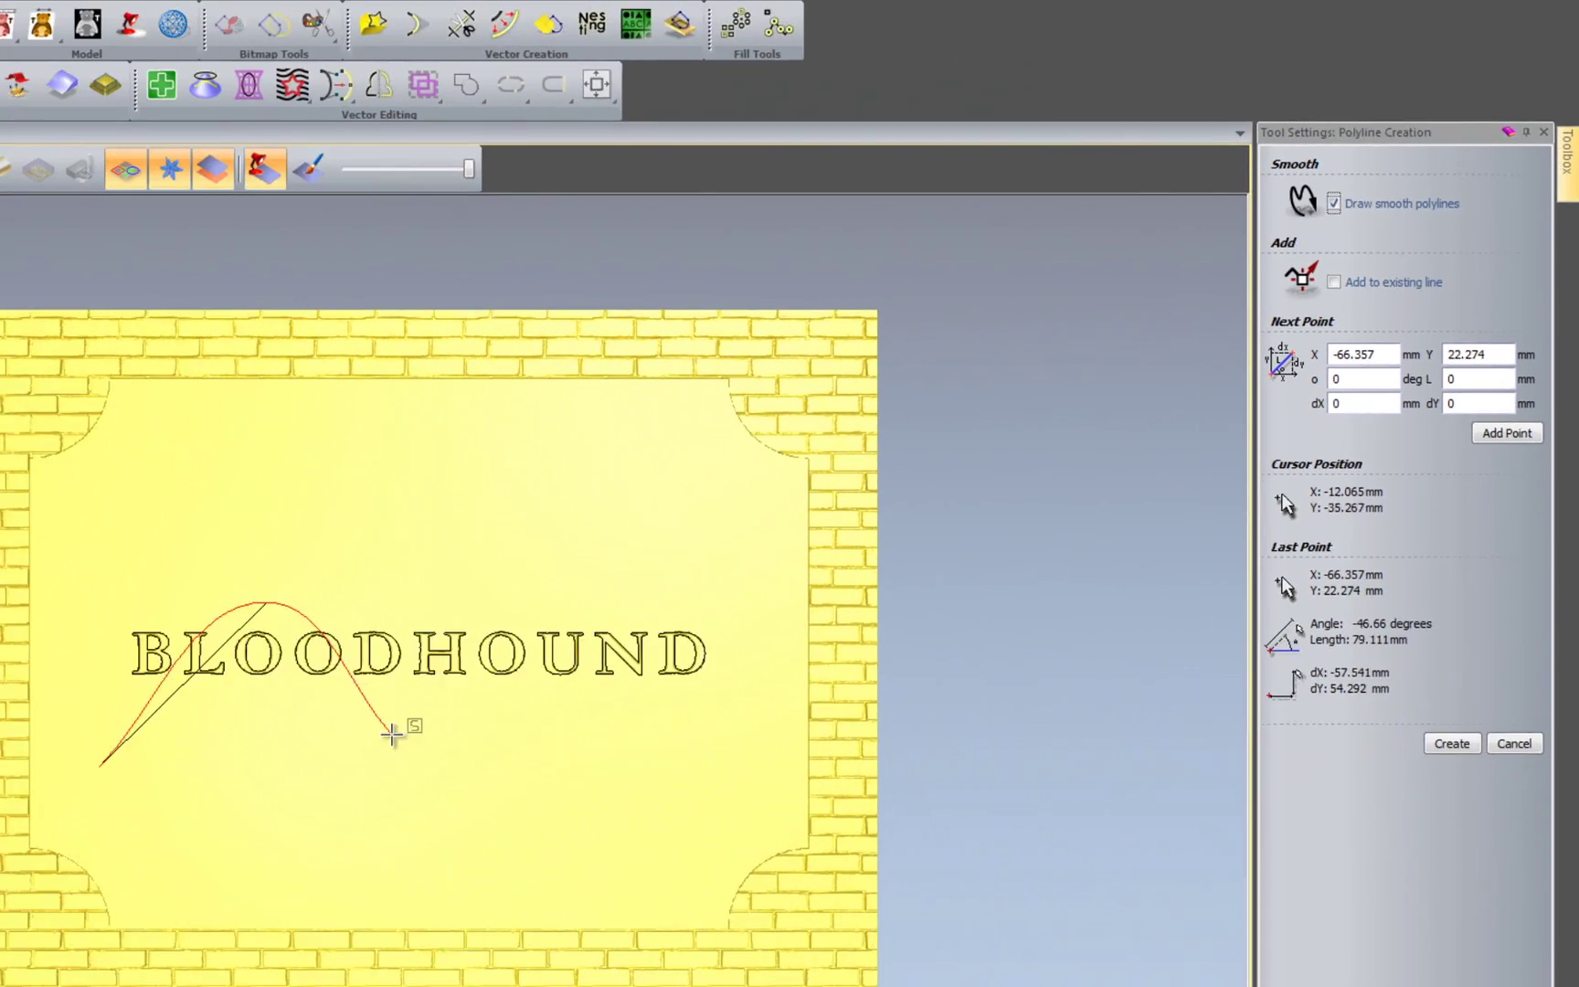
{"action": "left_click", "coordinate": [391, 734]}
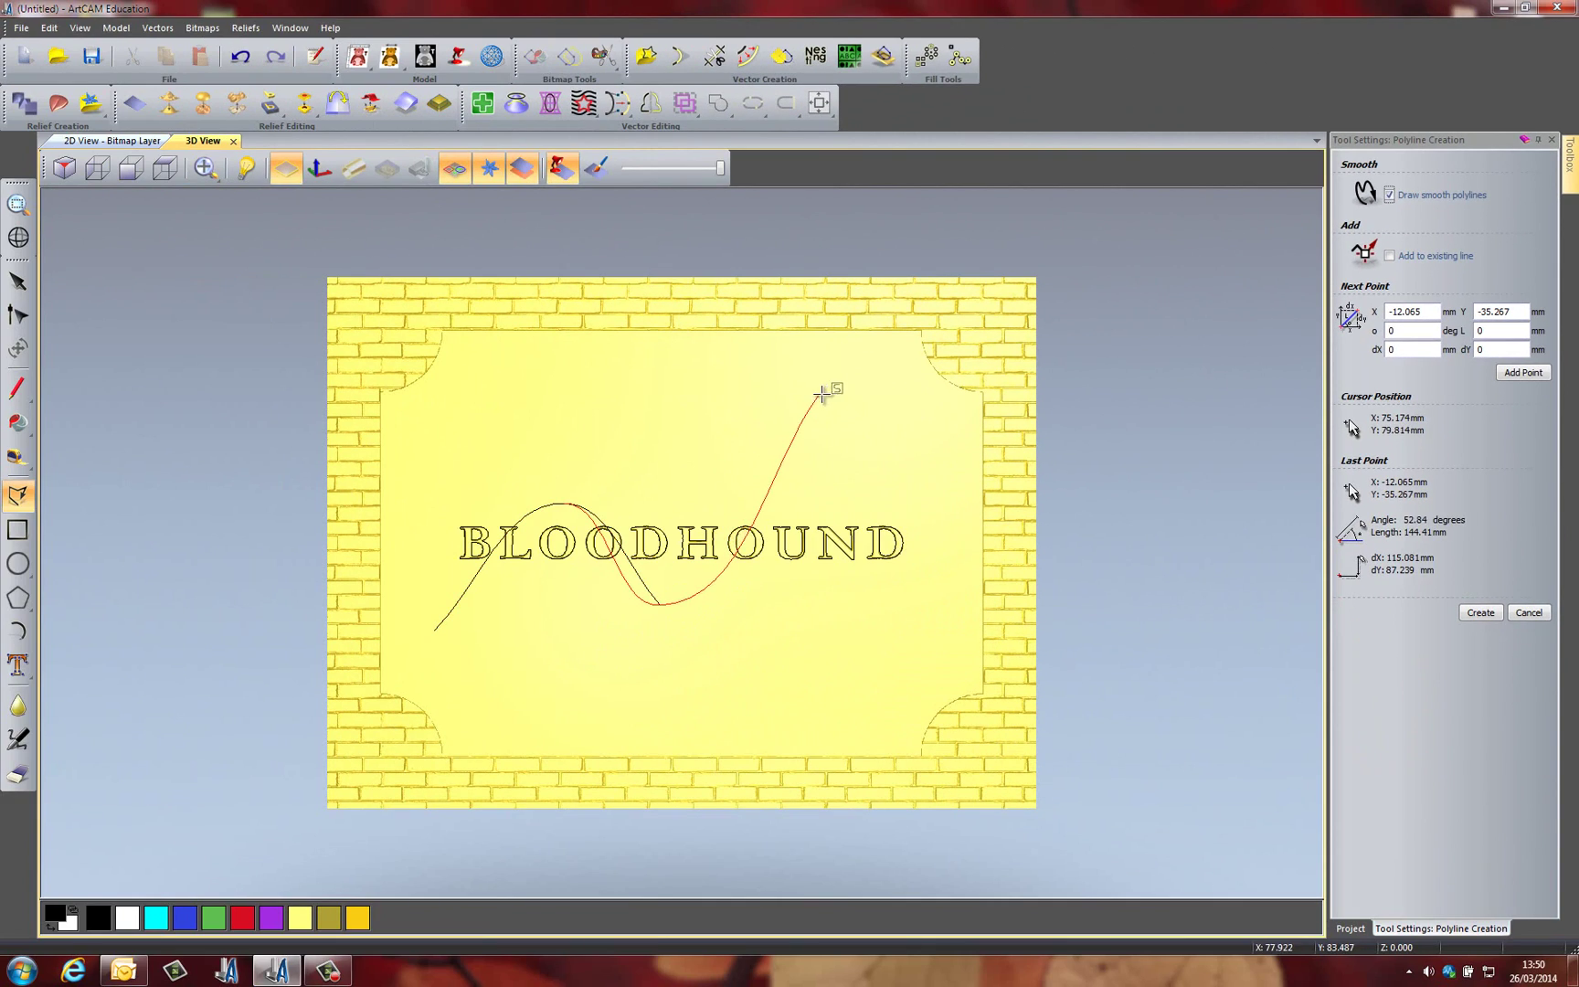
{"action": "left_click", "coordinate": [874, 366]}
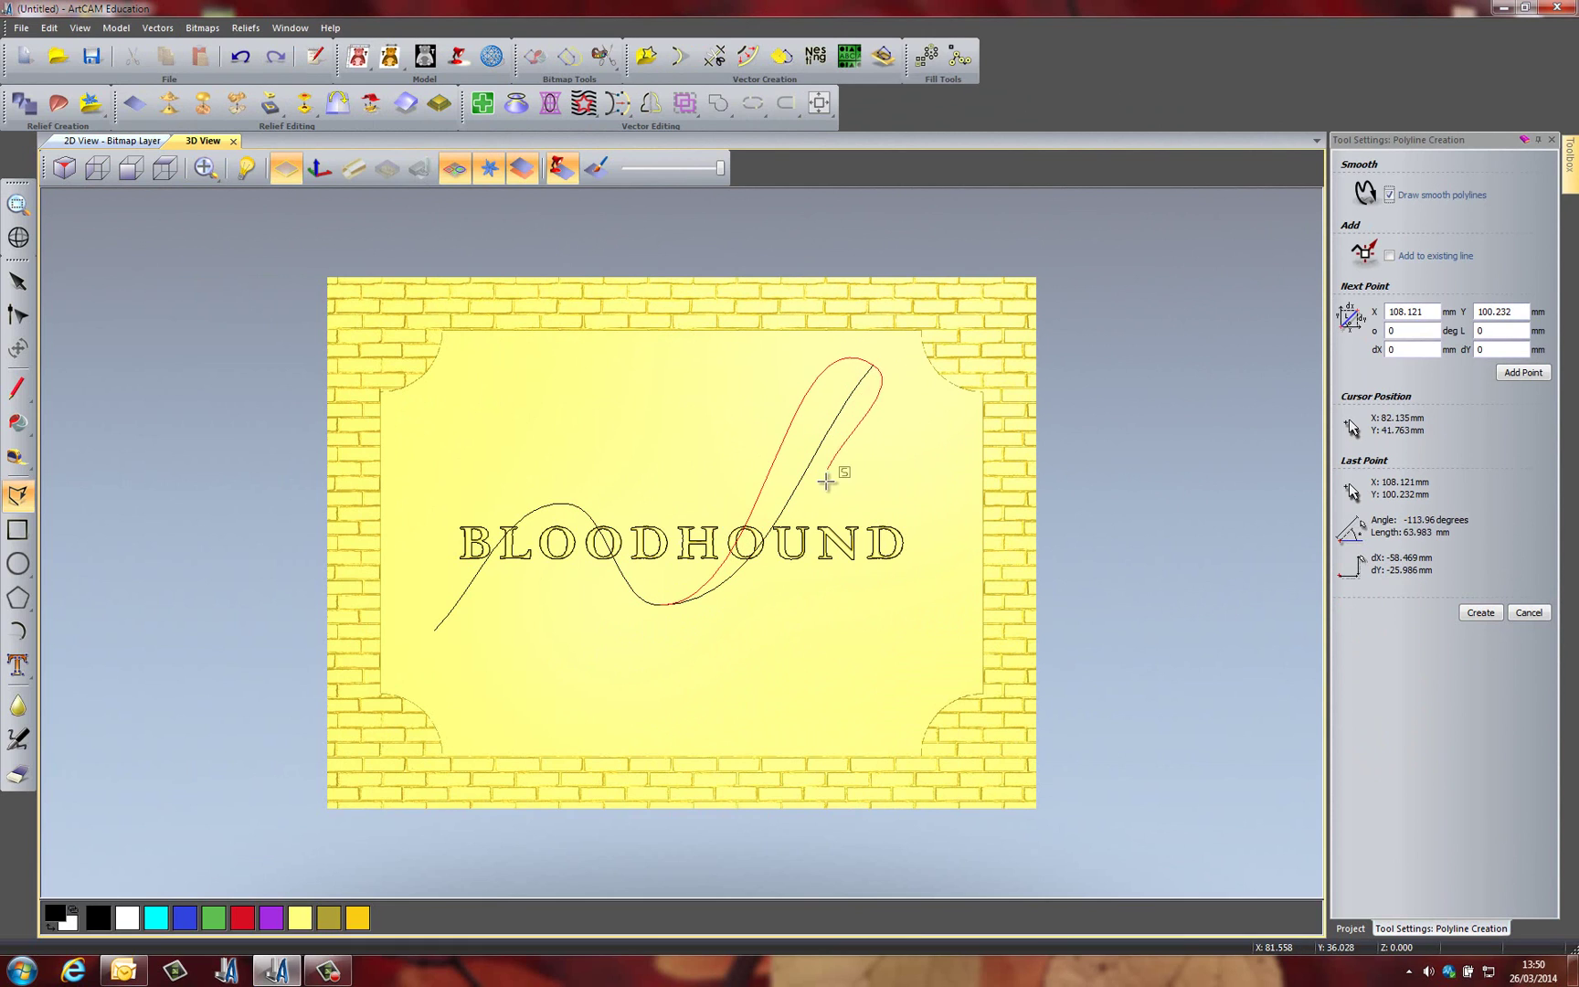
{"action": "right_click", "coordinate": [471, 647]}
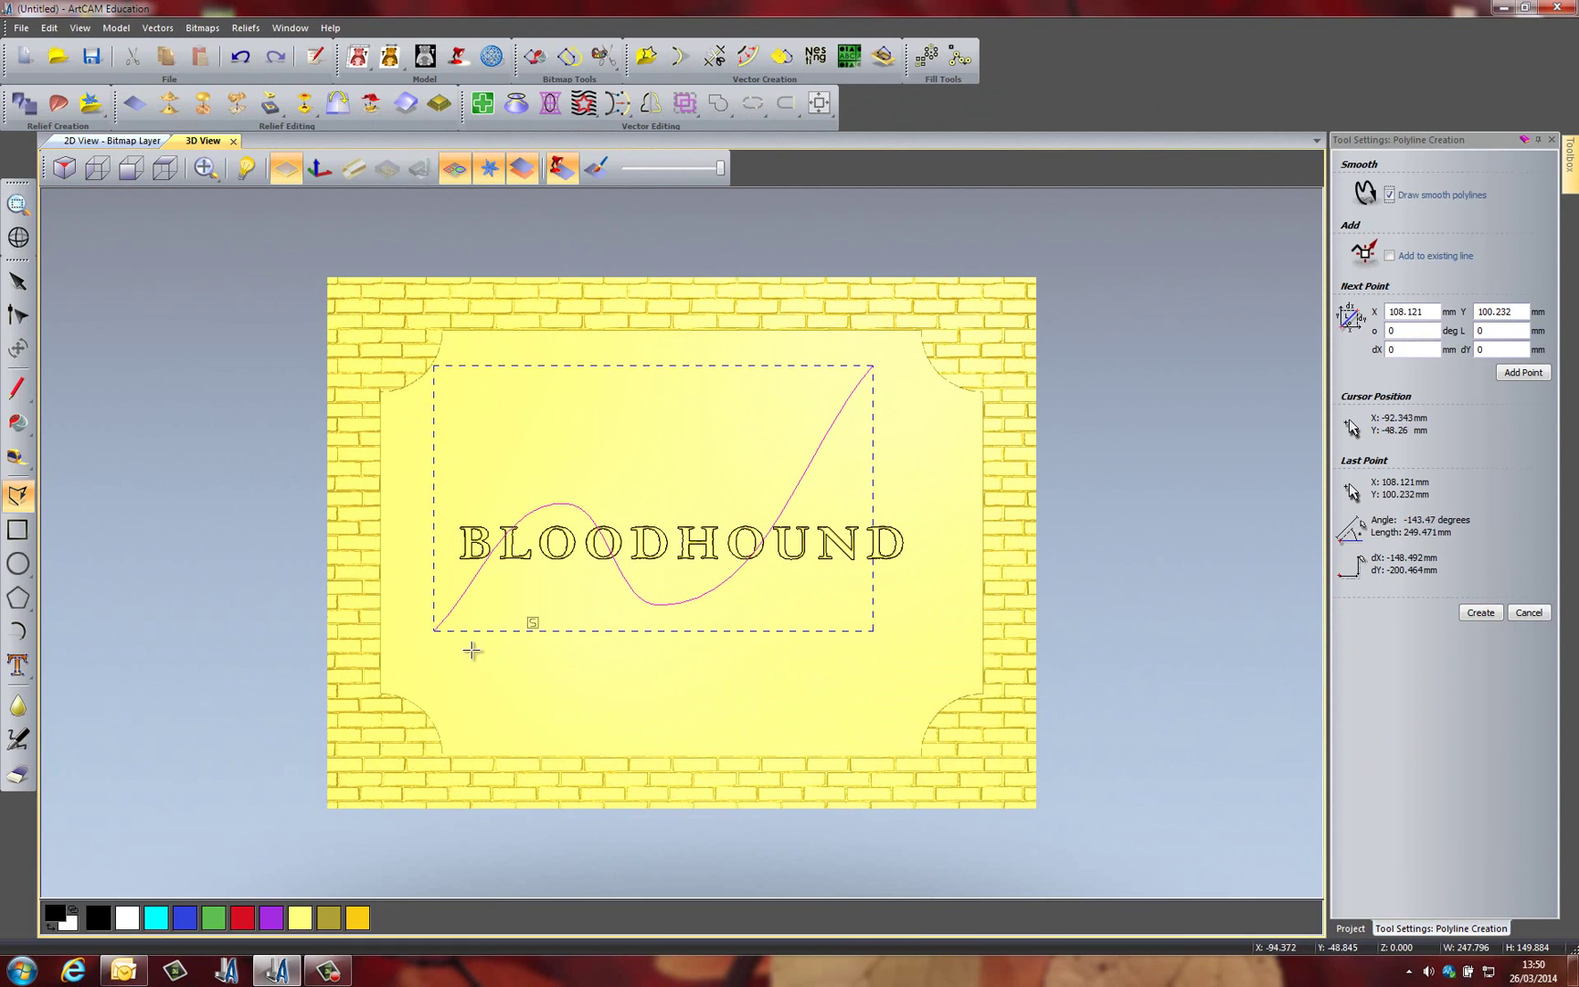
Draw a second smooth open polyline below the first, following its wavy shape from about X -106, Y -103 mm
{"action": "left_click", "coordinate": [495, 727]}
{"action": "left_click", "coordinate": [576, 583]}
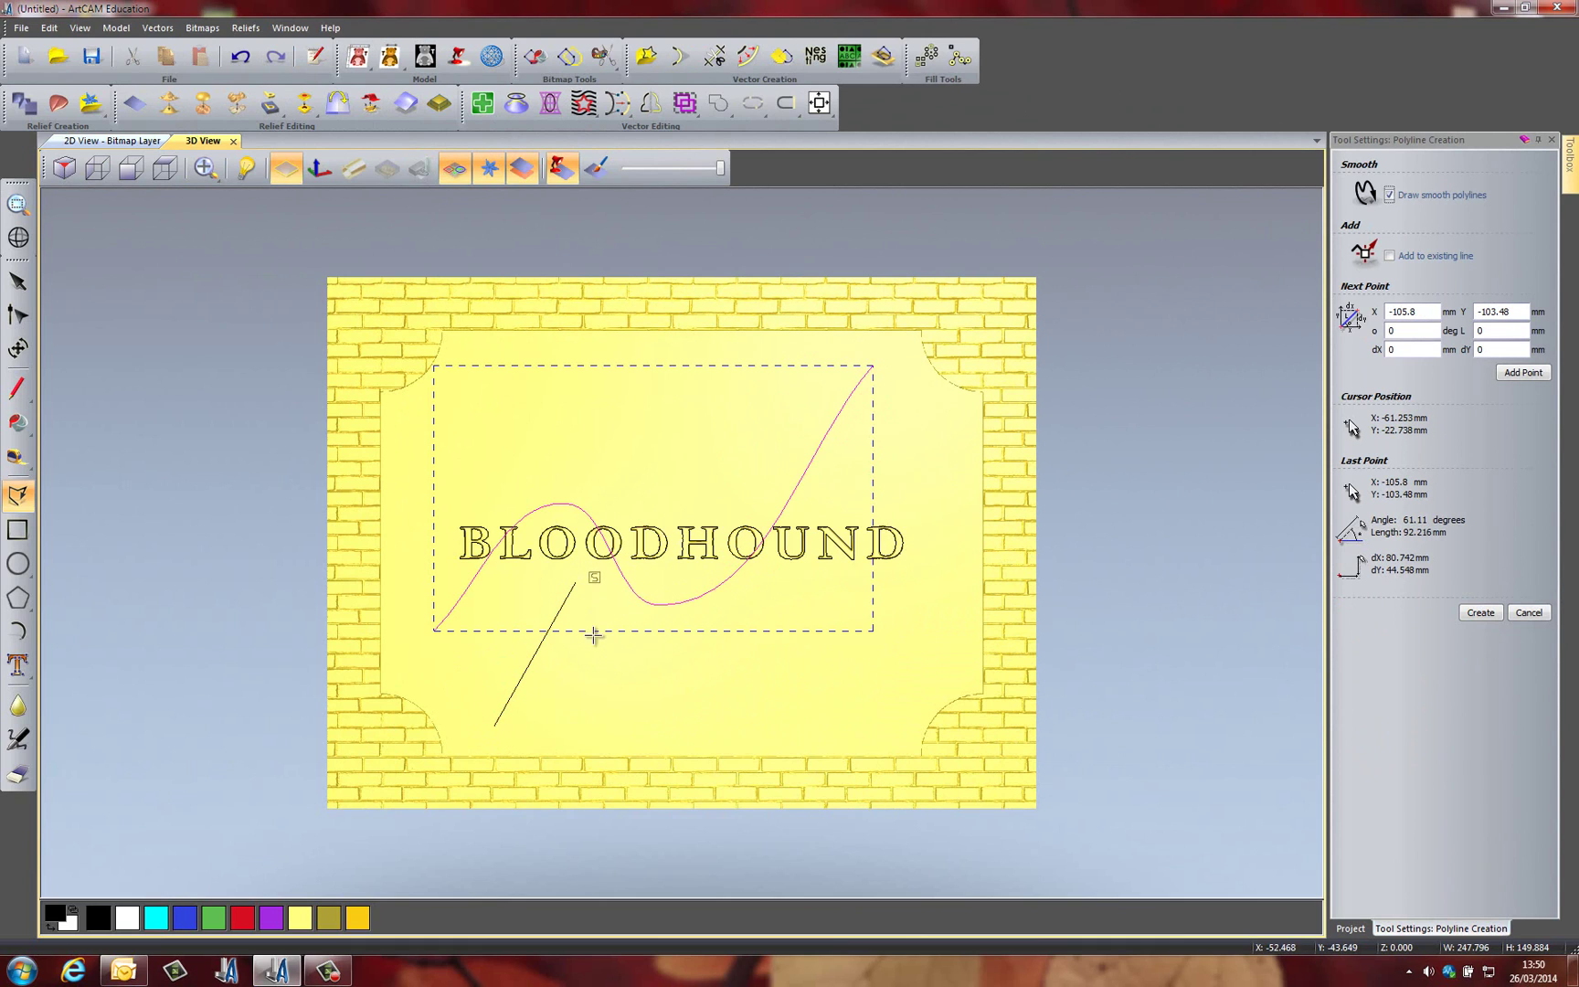
{"action": "left_click", "coordinate": [644, 684]}
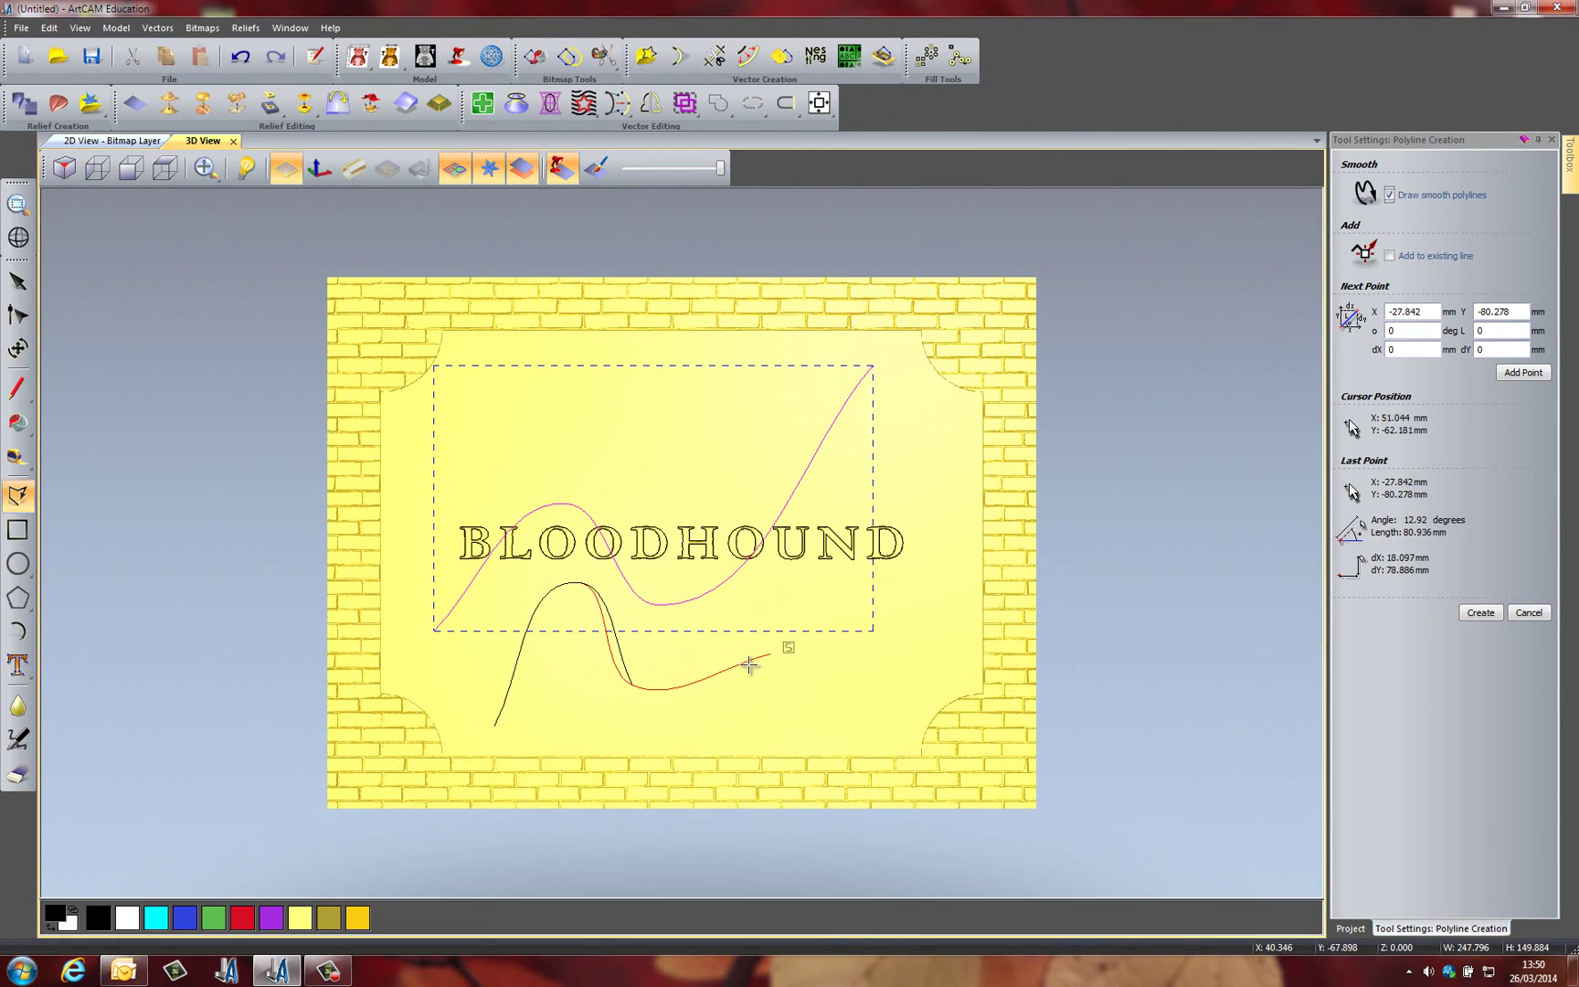
{"action": "left_click", "coordinate": [761, 648]}
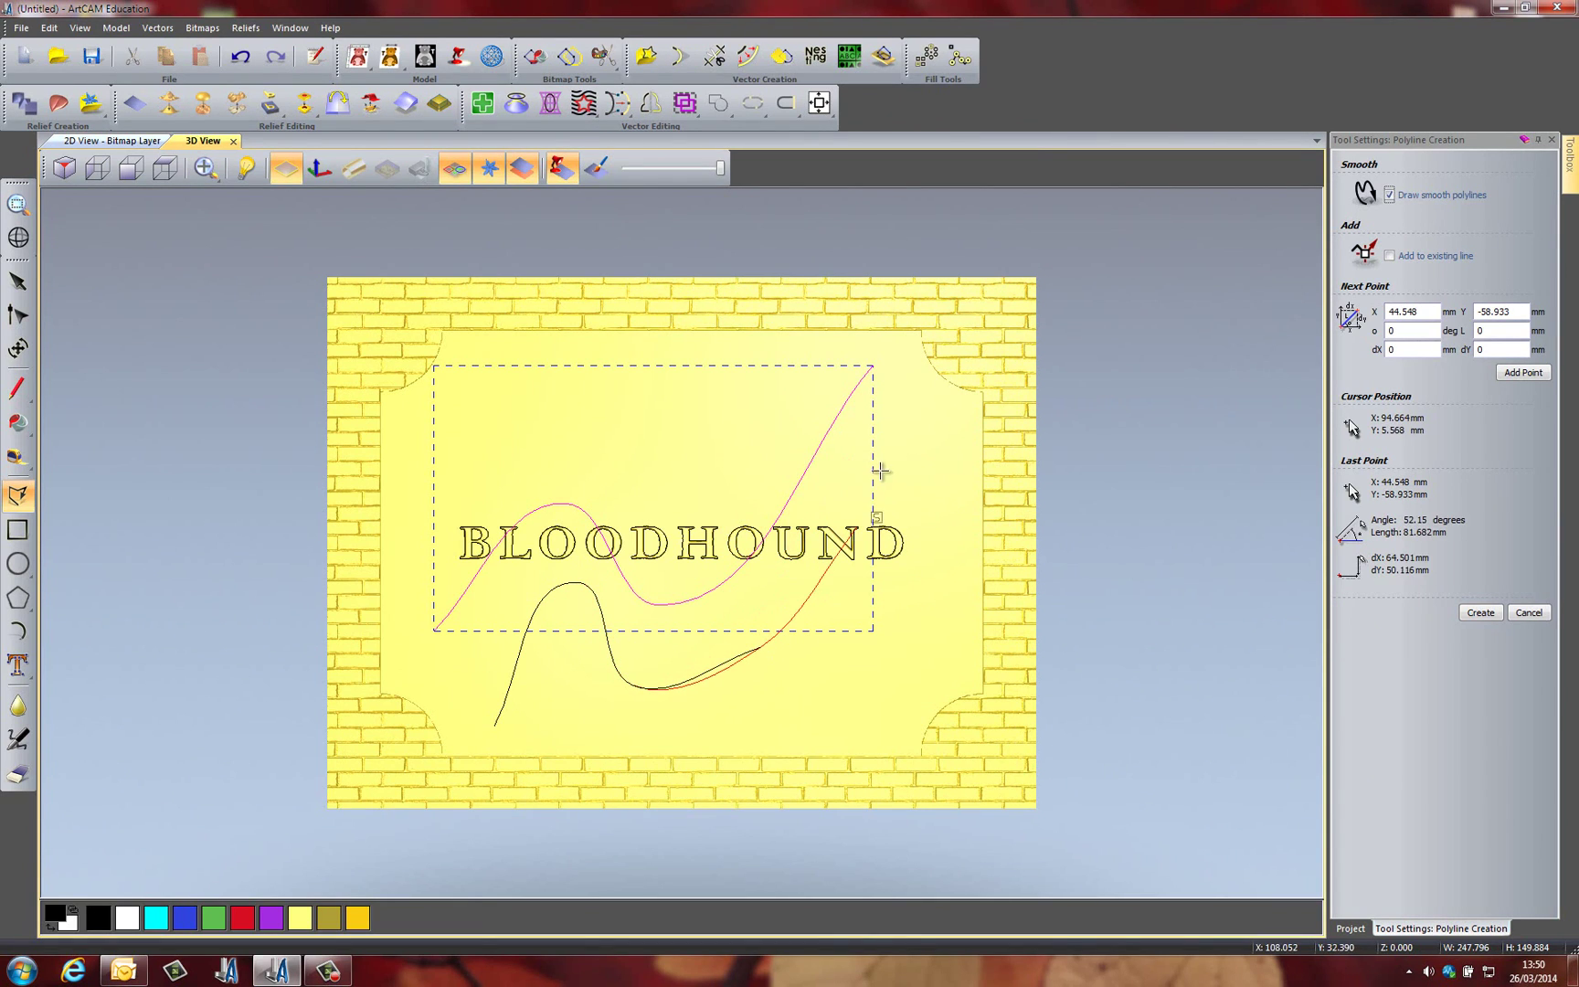
{"action": "left_click", "coordinate": [912, 404]}
{"action": "key", "text": "Escape"}
{"action": "left_click", "coordinate": [850, 705]}
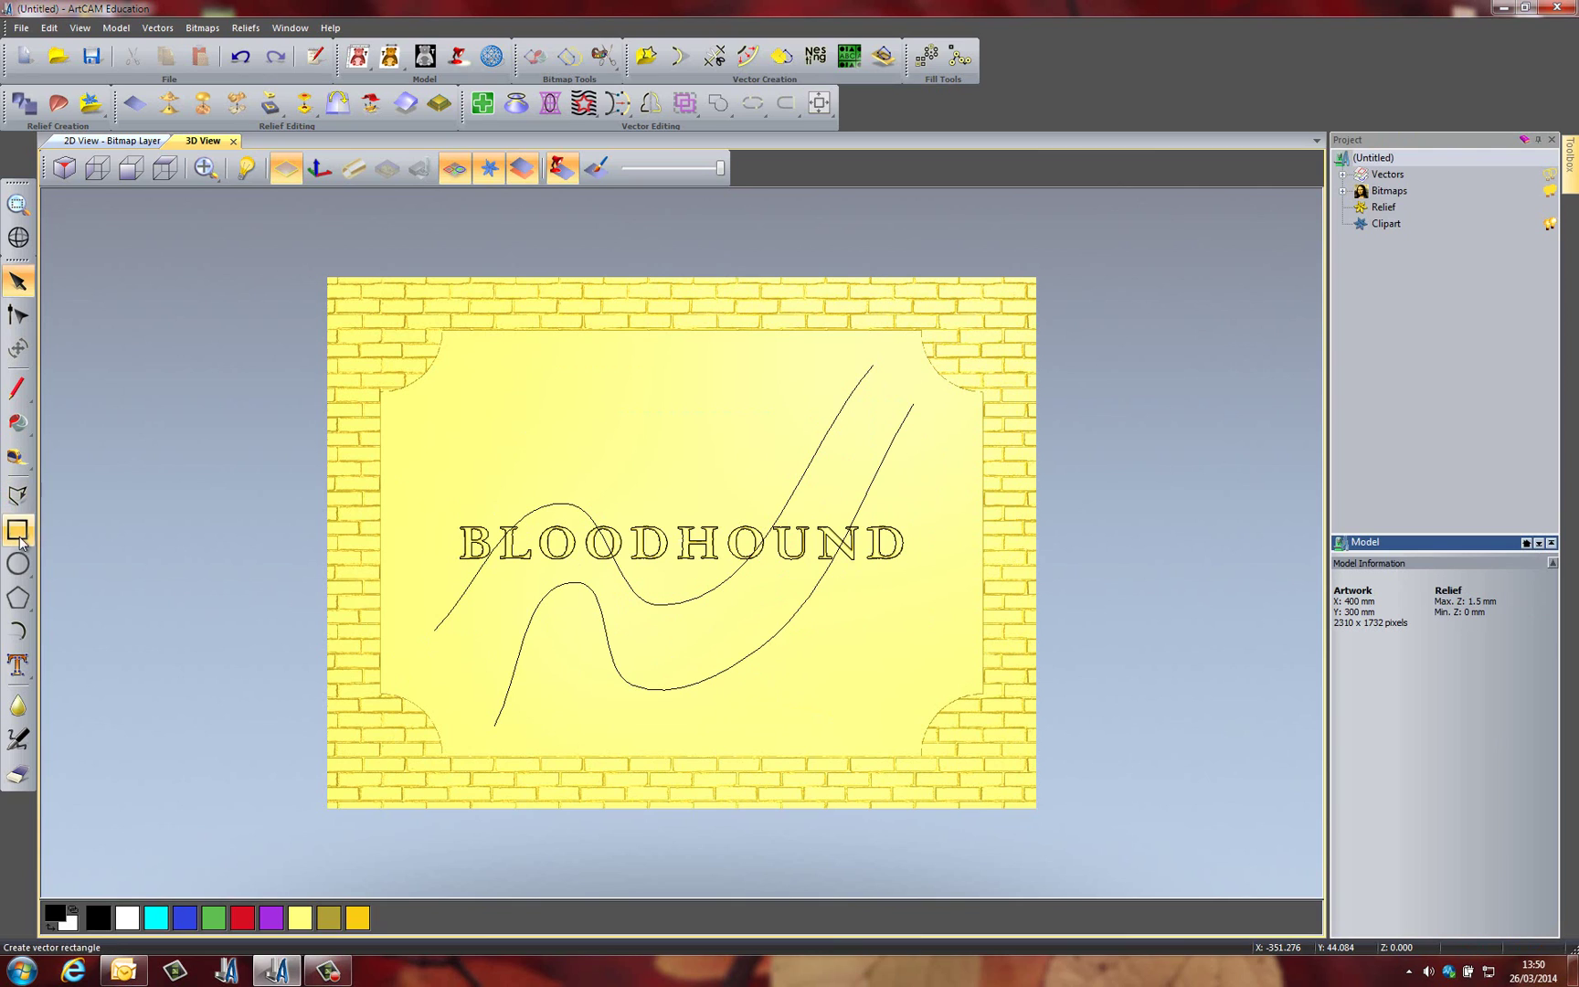
Draw an ellipse about 51 mm wide and 15 mm high near the panel's upper-left corner and move it fully inside the panel
{"action": "left_click_drag", "start_coordinate": [19, 567], "coordinate": [87, 570]}
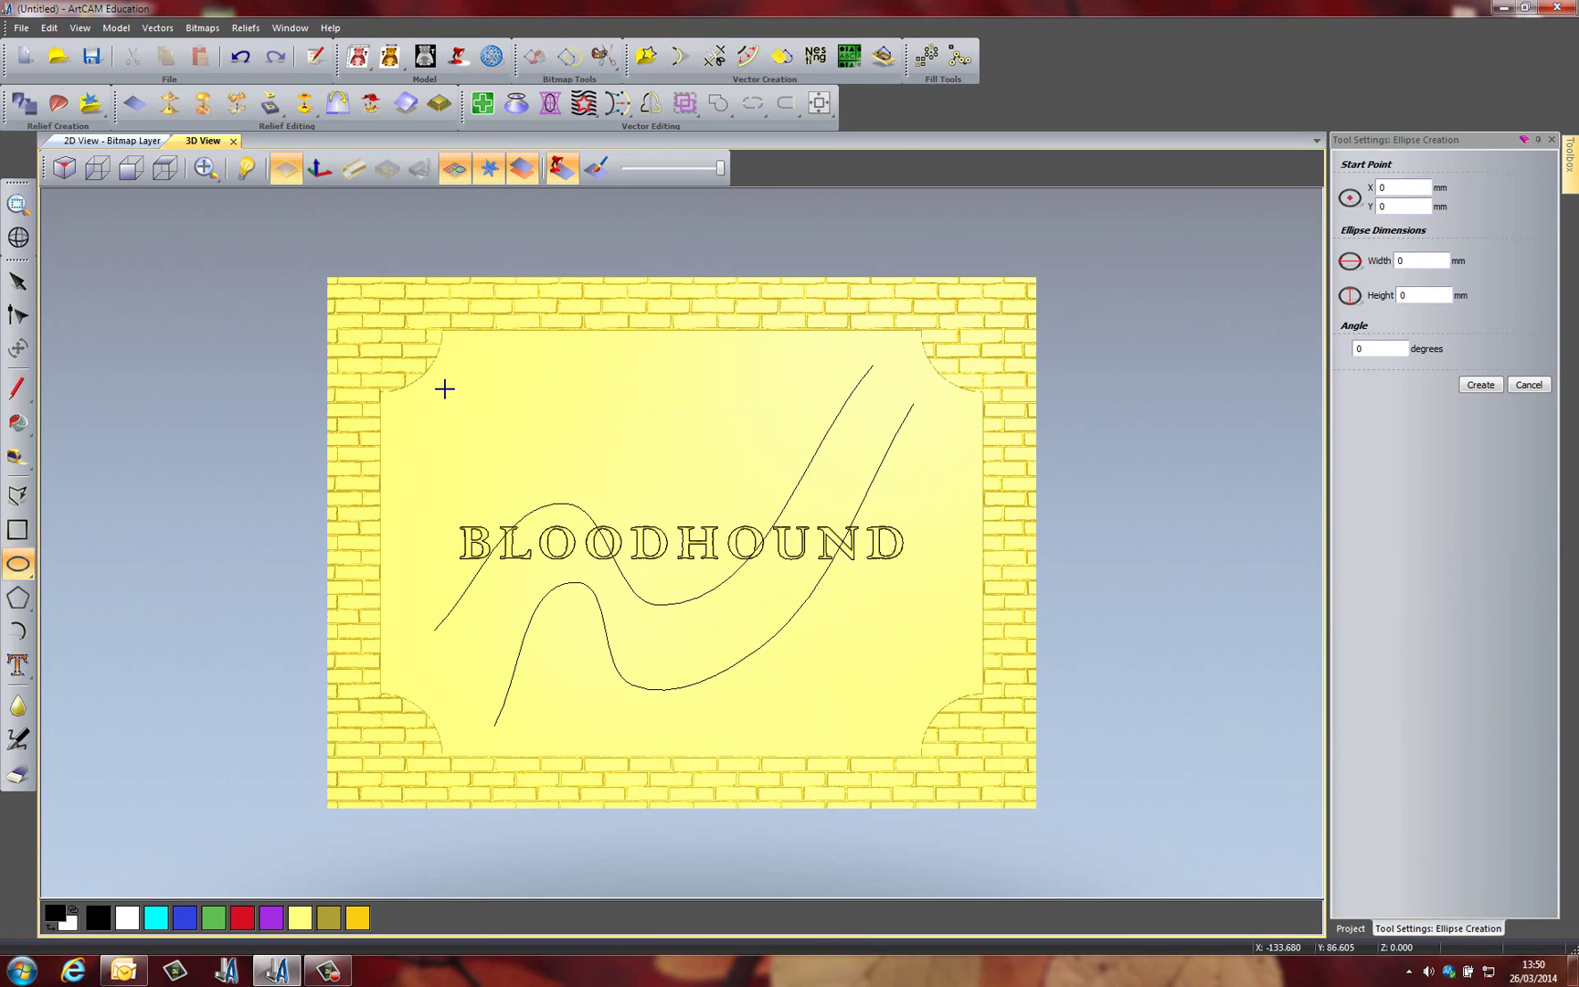
{"action": "left_click_drag", "start_coordinate": [444, 388], "coordinate": [491, 403]}
{"action": "key", "text": "Escape"}
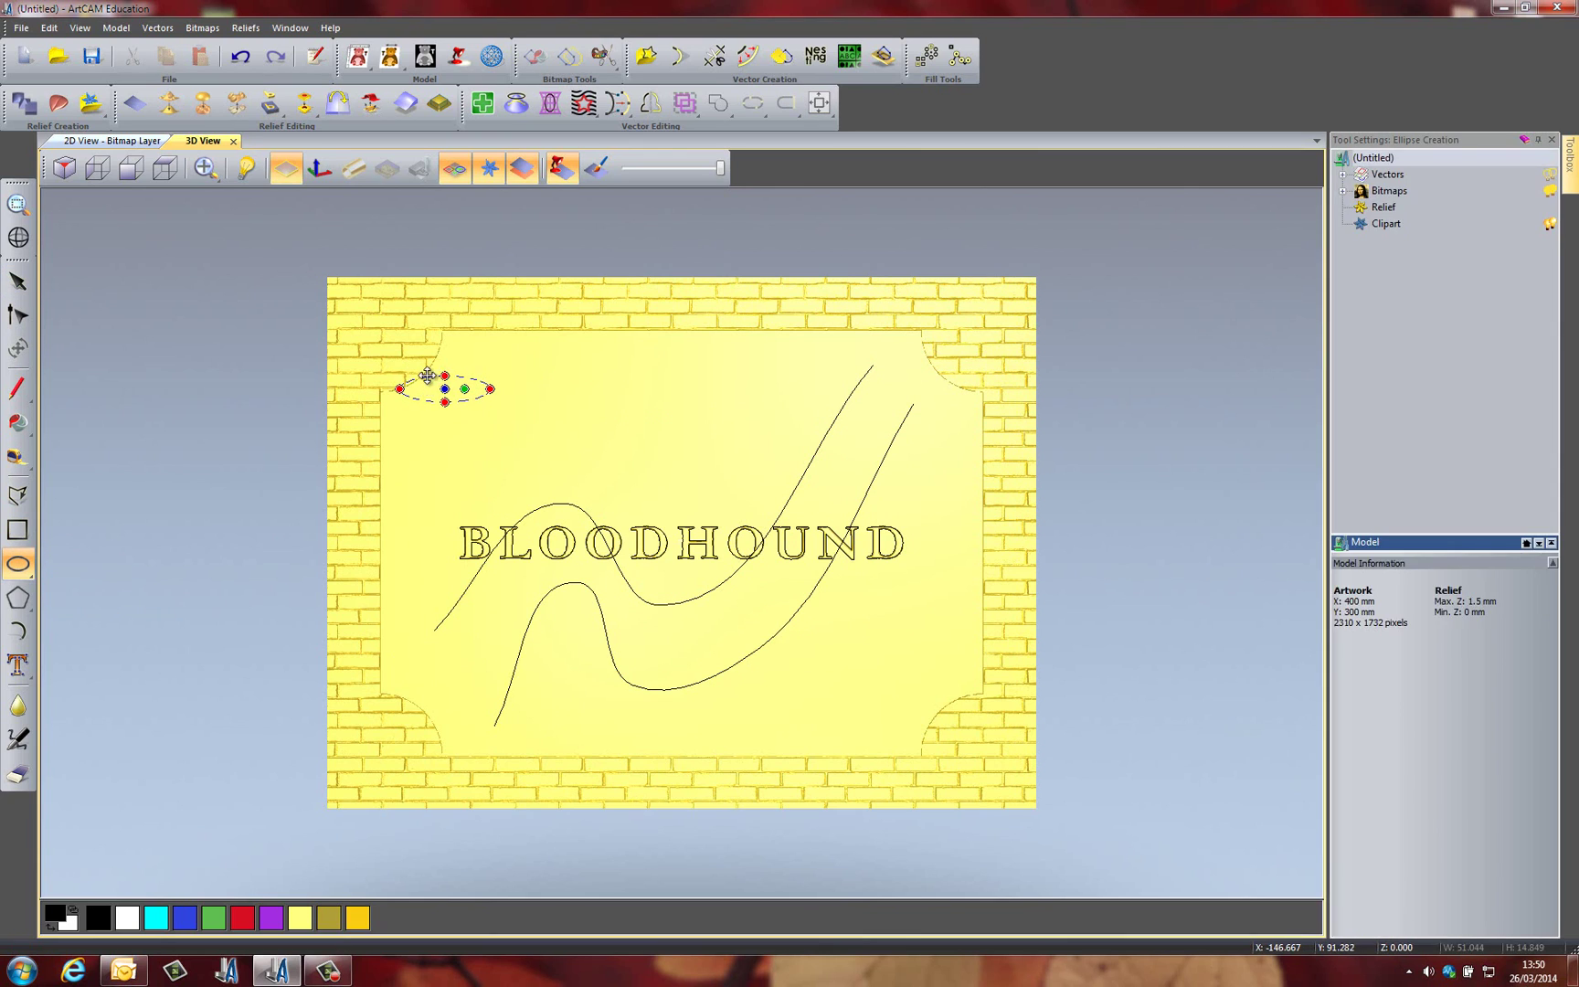
{"action": "scroll", "coordinate": [429, 380], "scroll_direction": "up", "scroll_amount": 3}
{"action": "left_click_drag", "start_coordinate": [490, 429], "coordinate": [571, 484]}
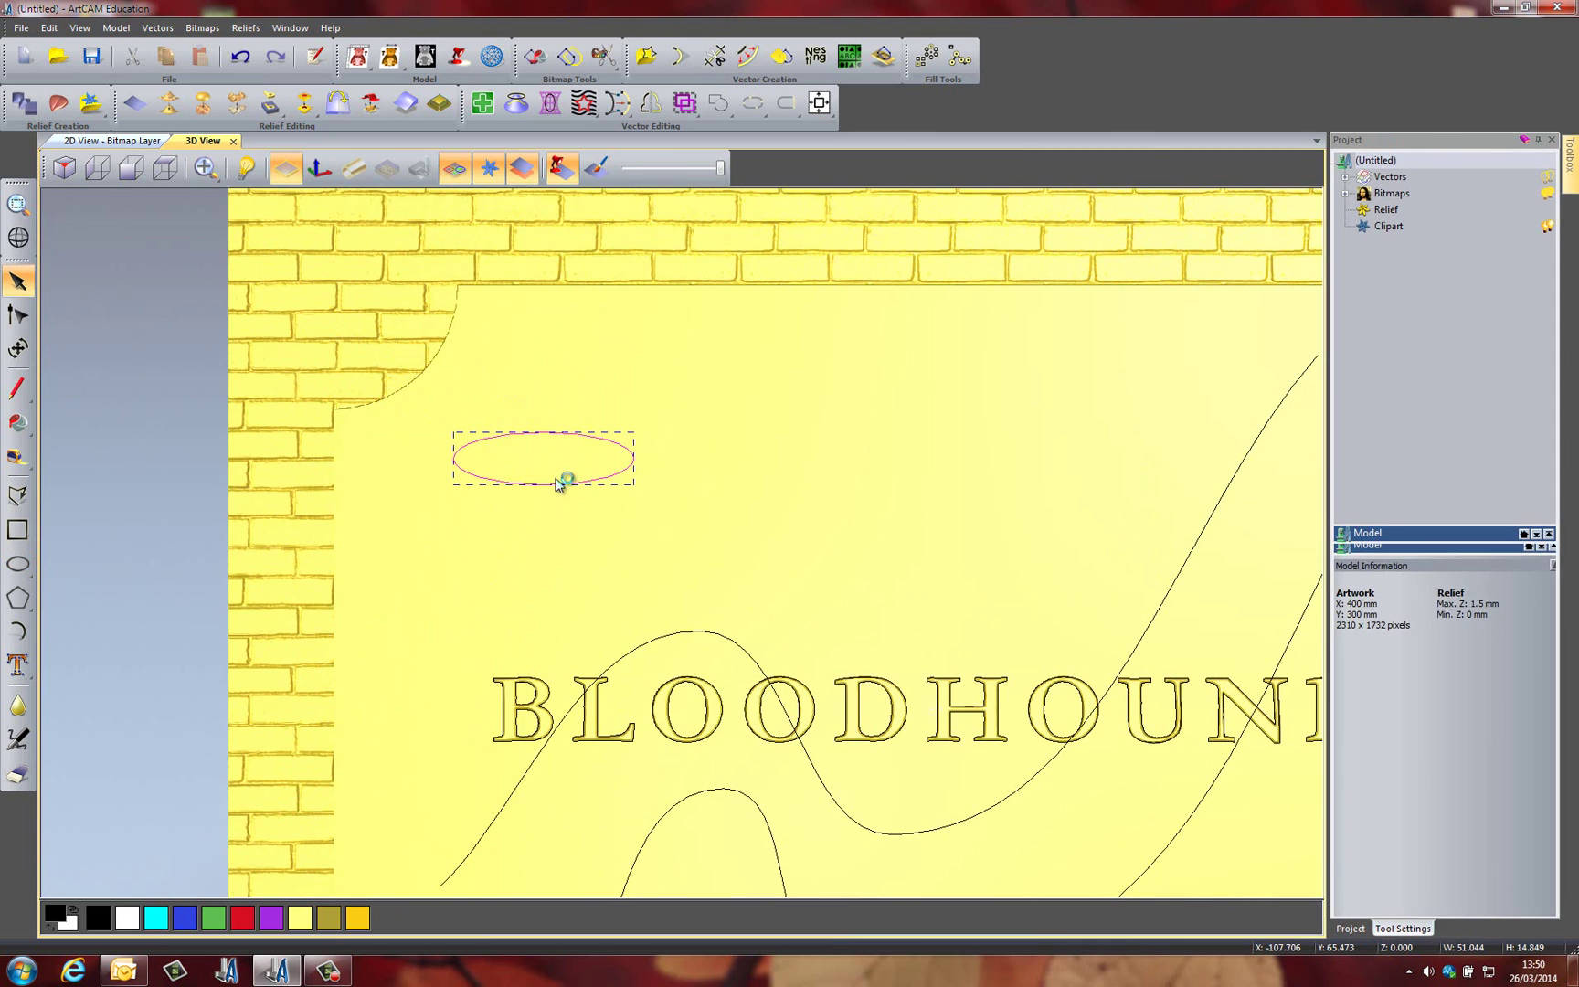
Cut the ellipse at its left and right end nodes and delete the lower half, leaving an open upper arc
{"action": "key", "text": "n"}
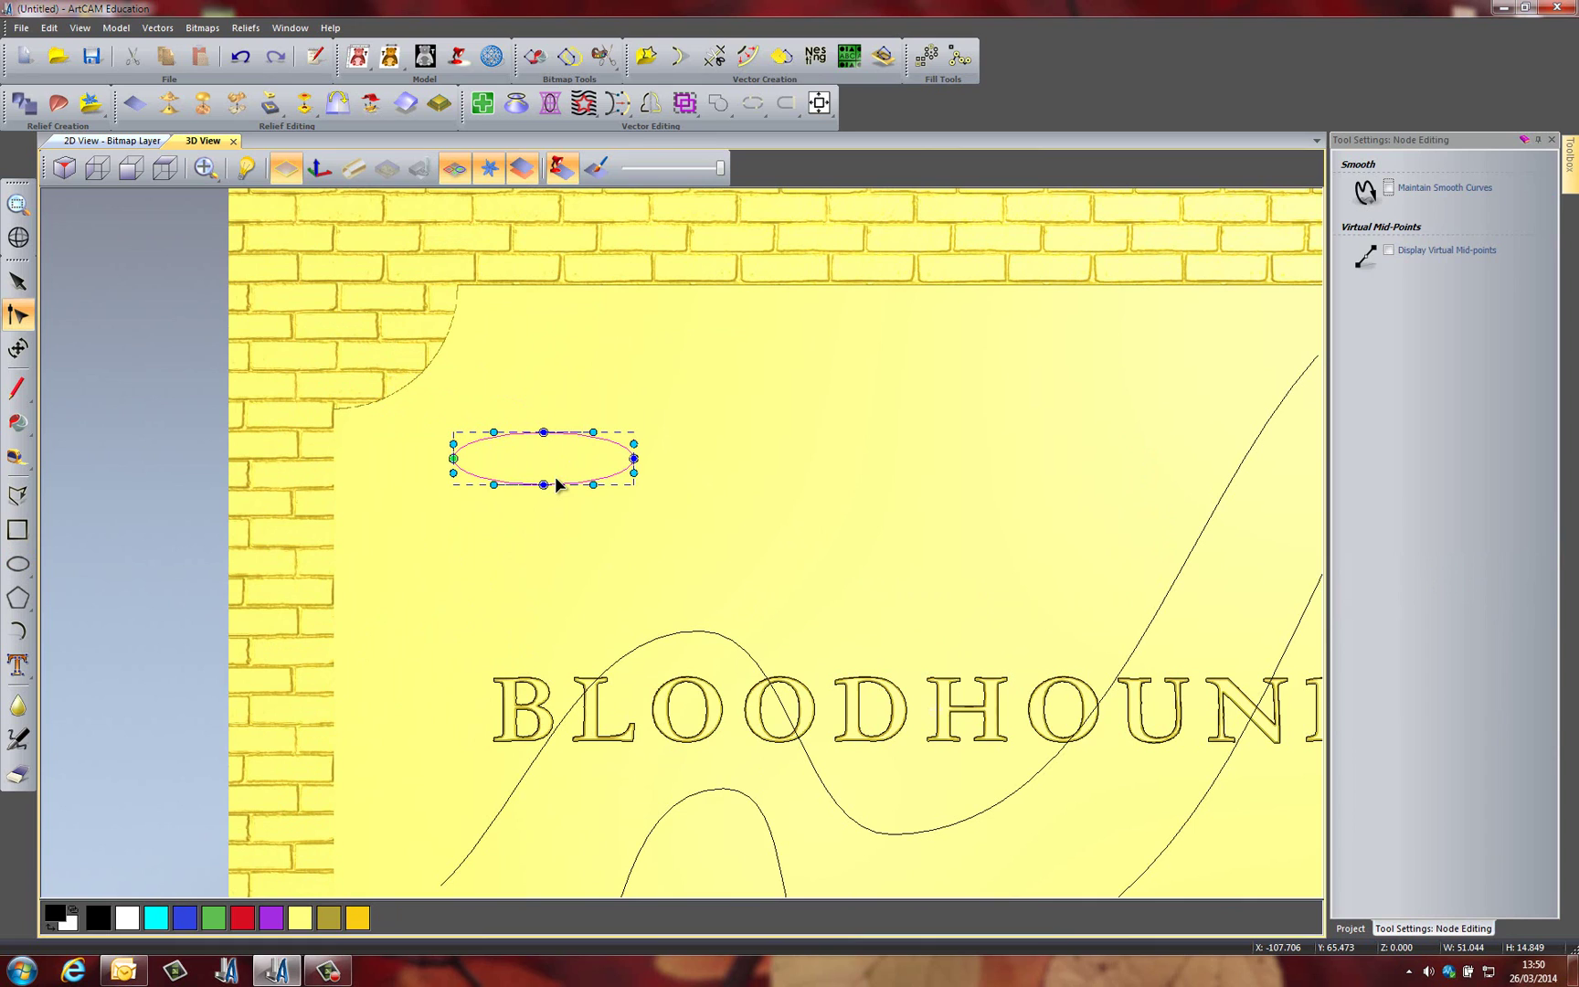
{"action": "right_click", "coordinate": [455, 459]}
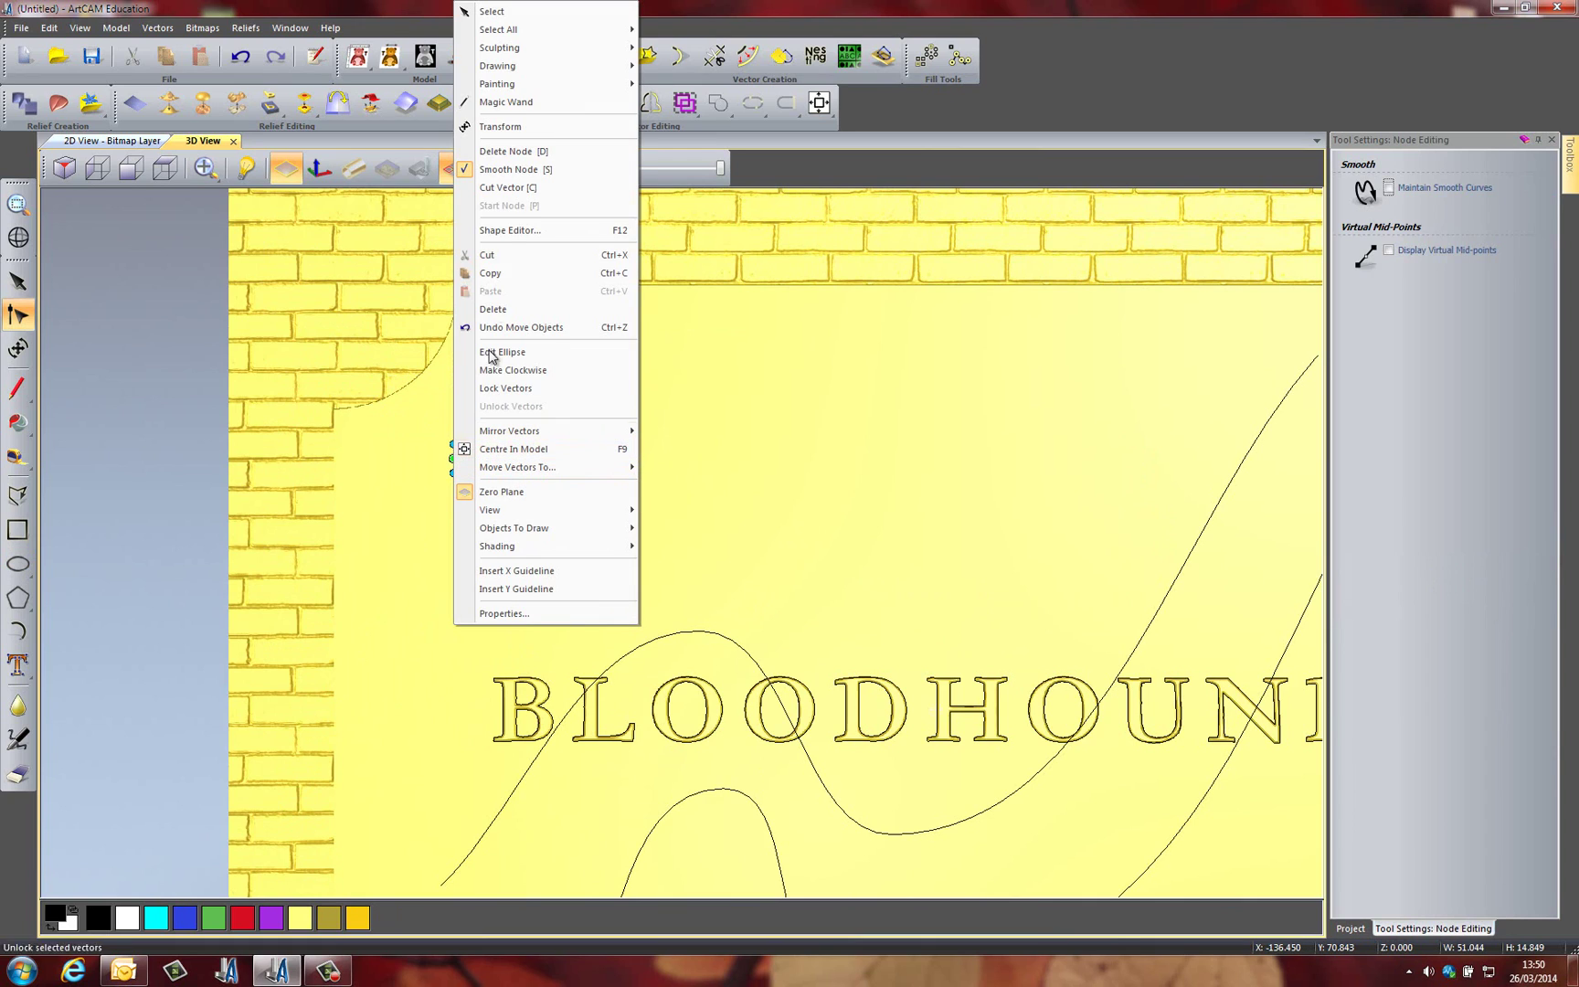
{"action": "left_click", "coordinate": [523, 188]}
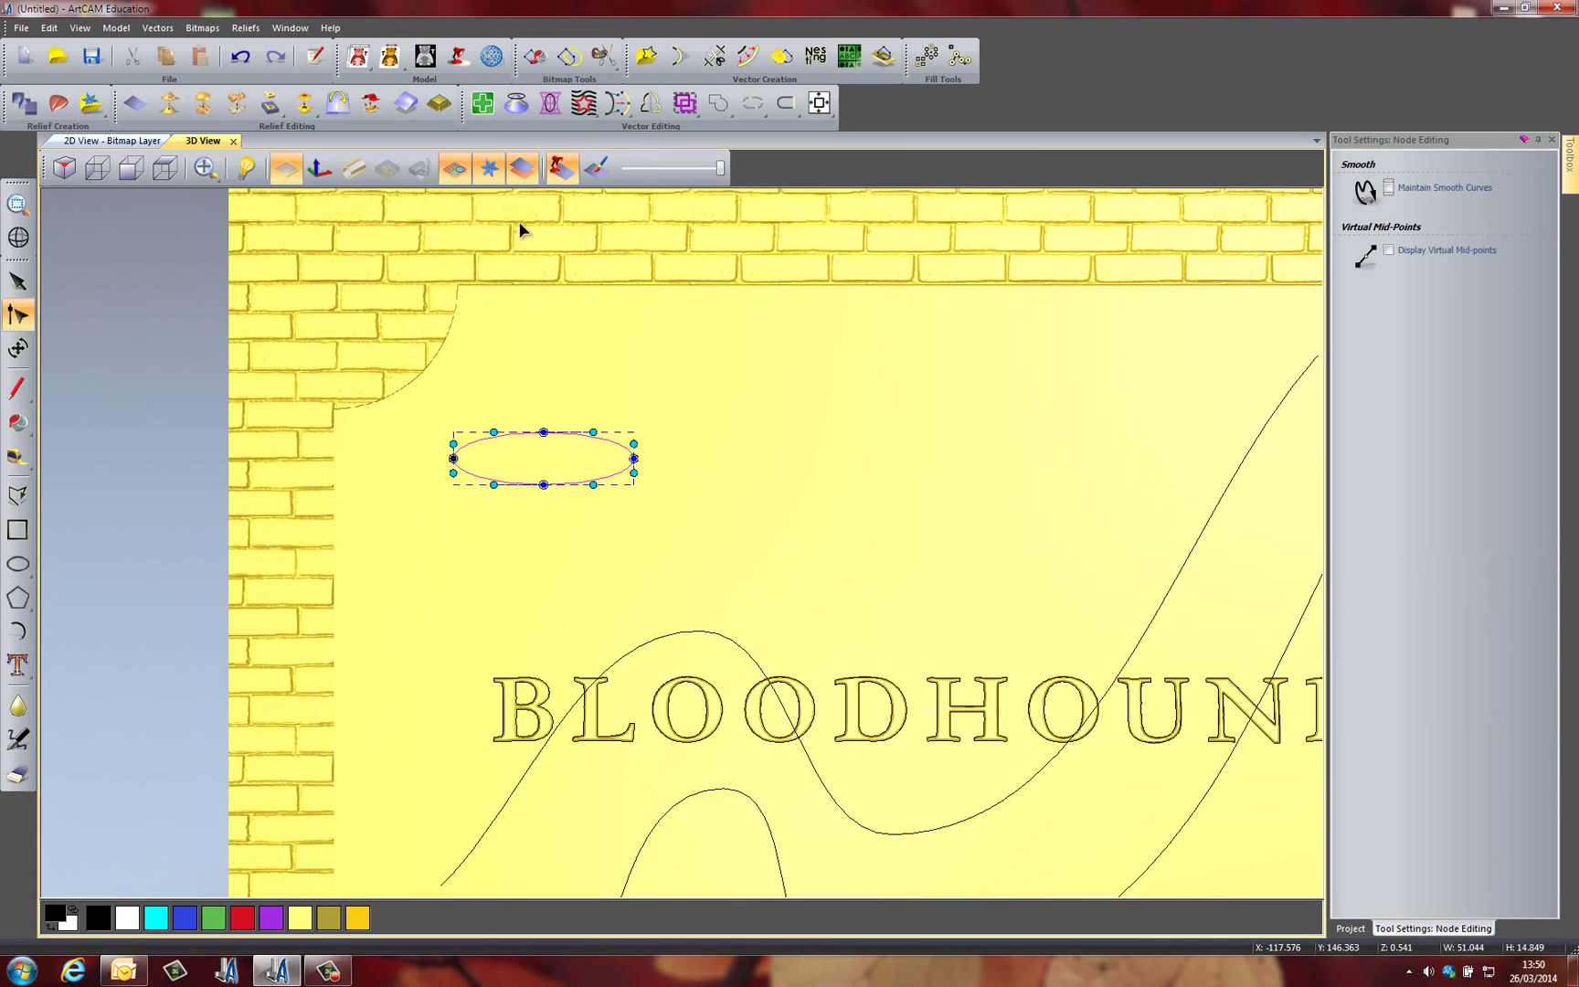
{"action": "right_click", "coordinate": [636, 460]}
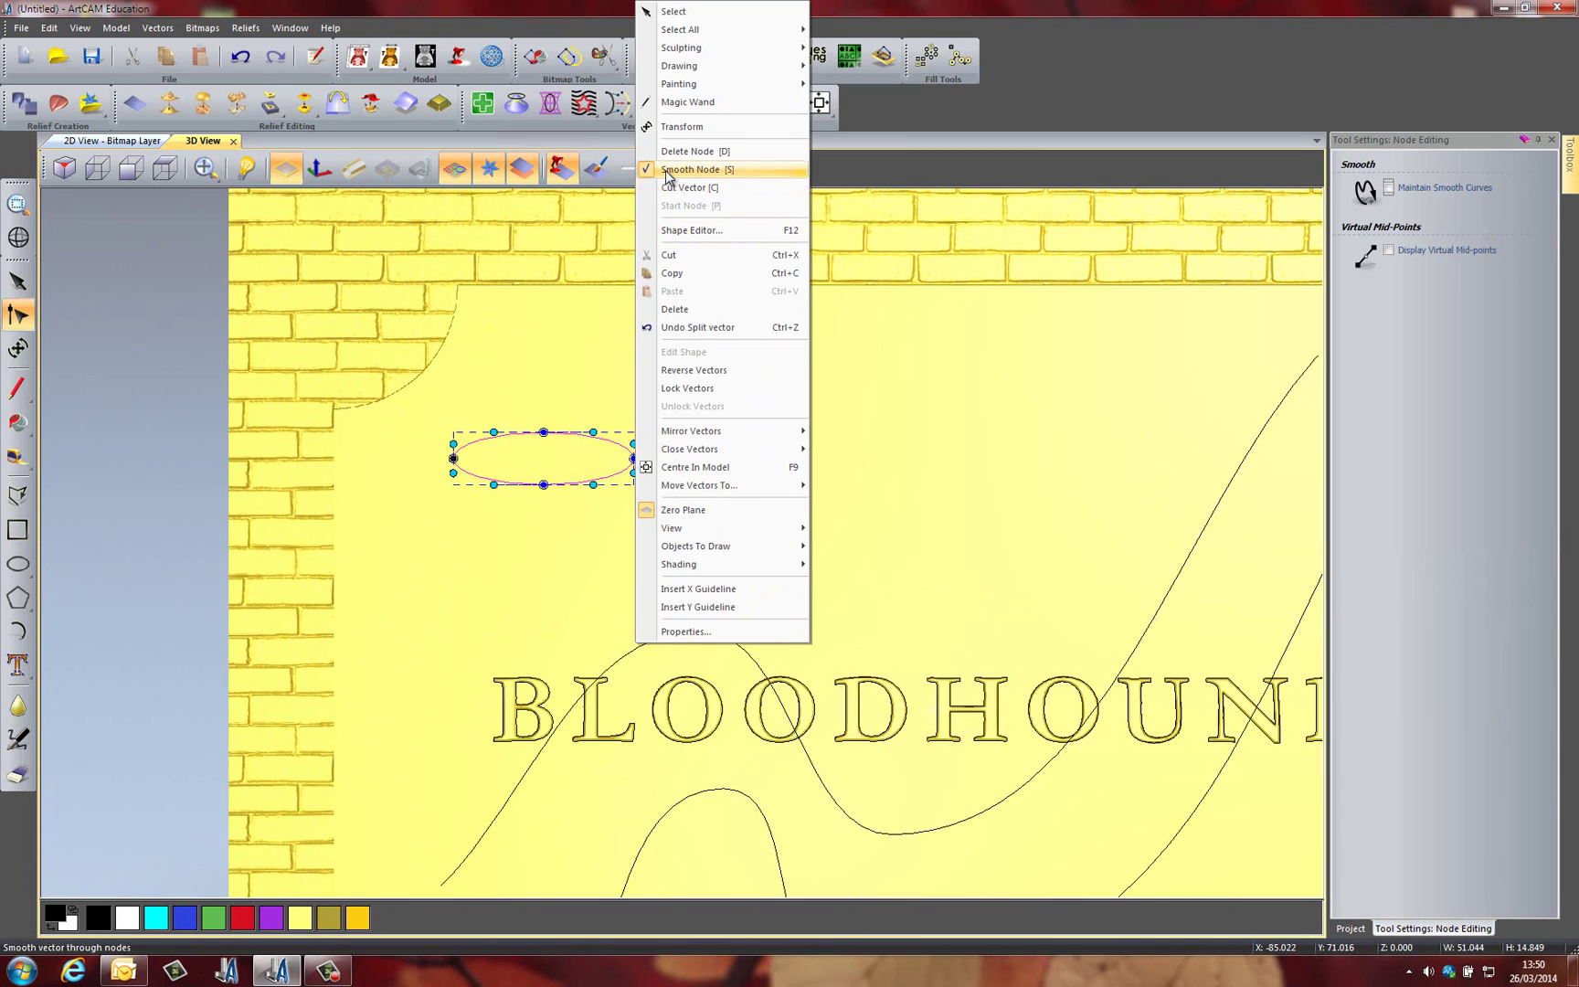
{"action": "left_click", "coordinate": [705, 192]}
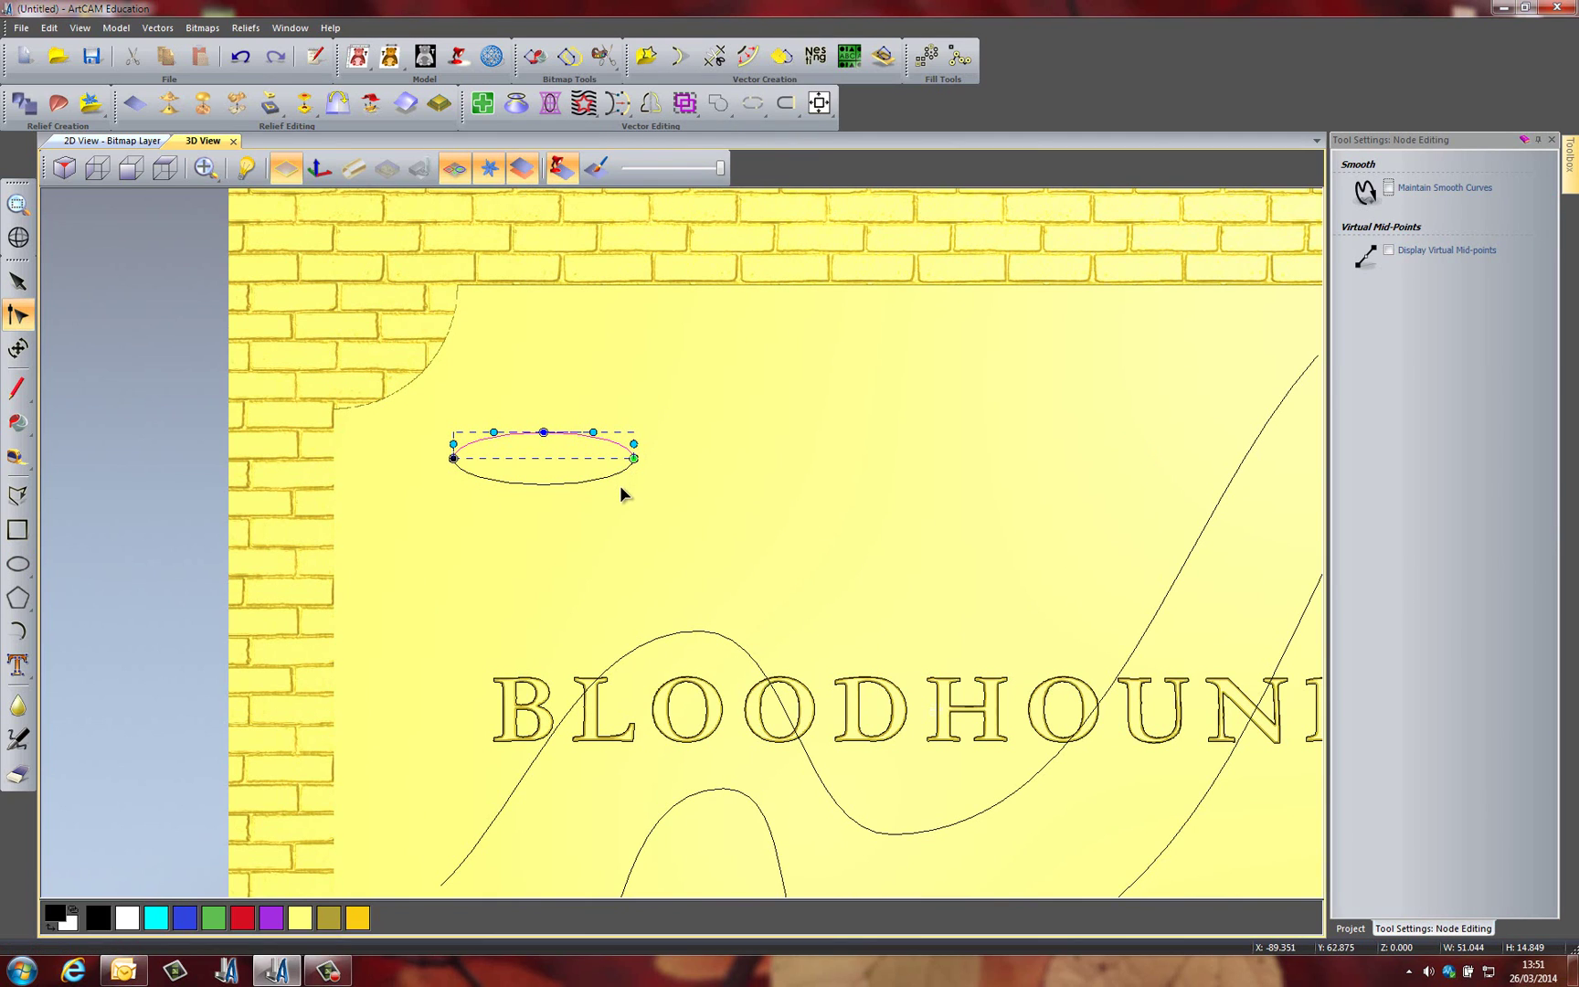
{"action": "left_click", "coordinate": [619, 485]}
{"action": "left_click", "coordinate": [616, 476]}
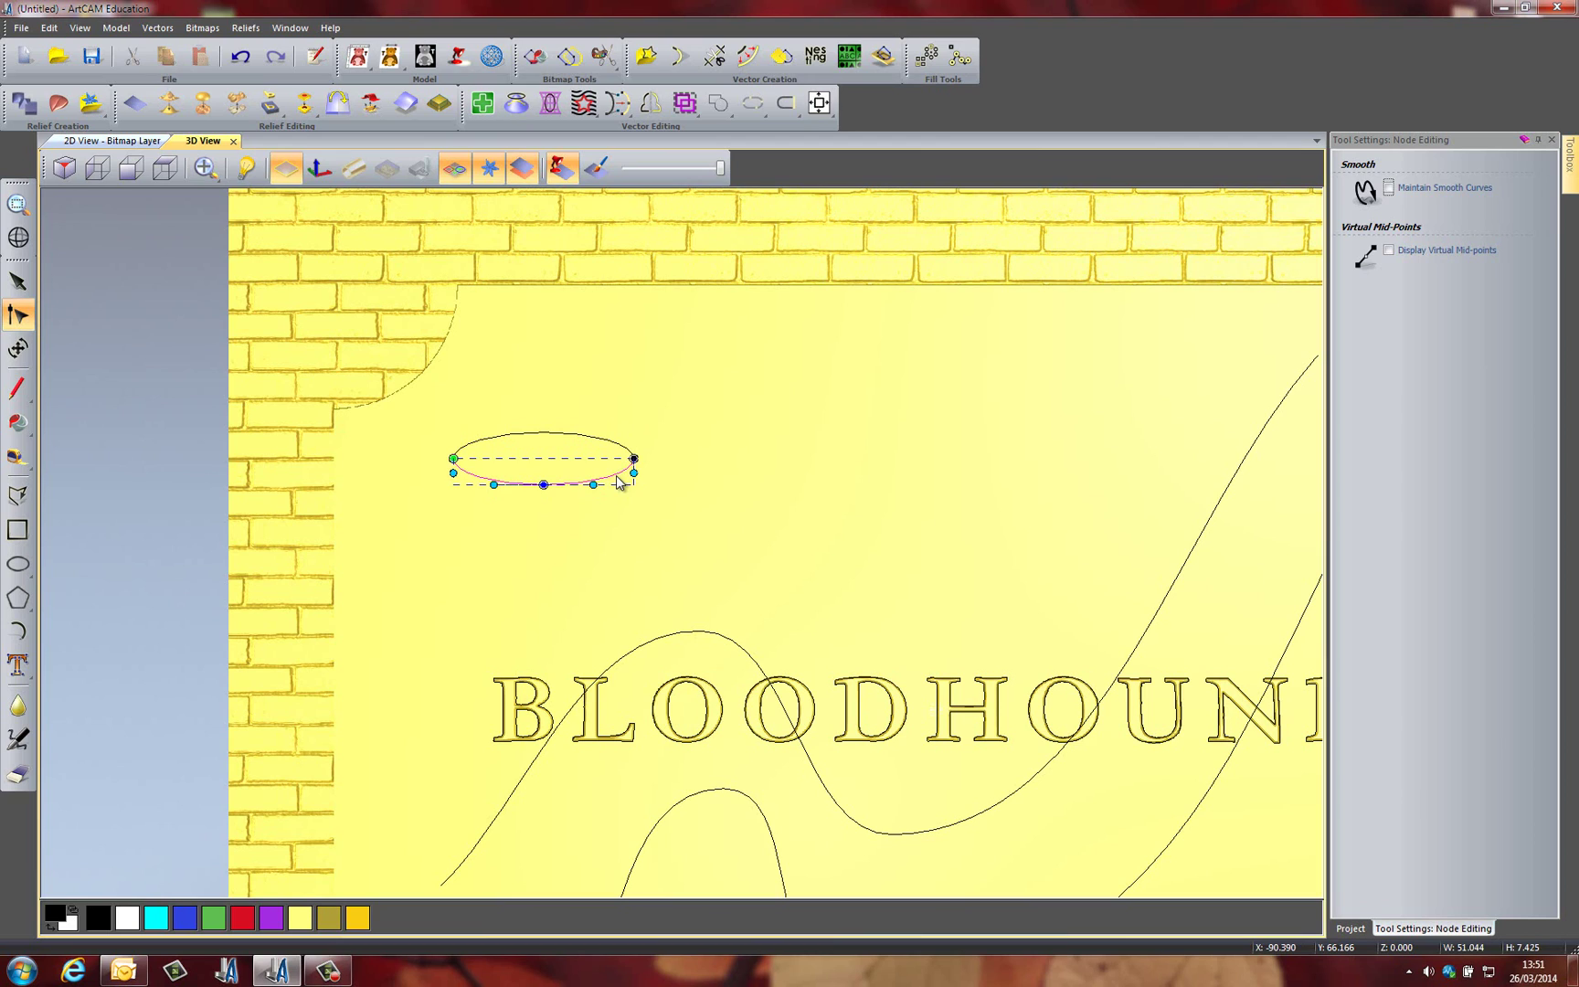
{"action": "key", "text": "Delete"}
{"action": "key", "text": "n"}
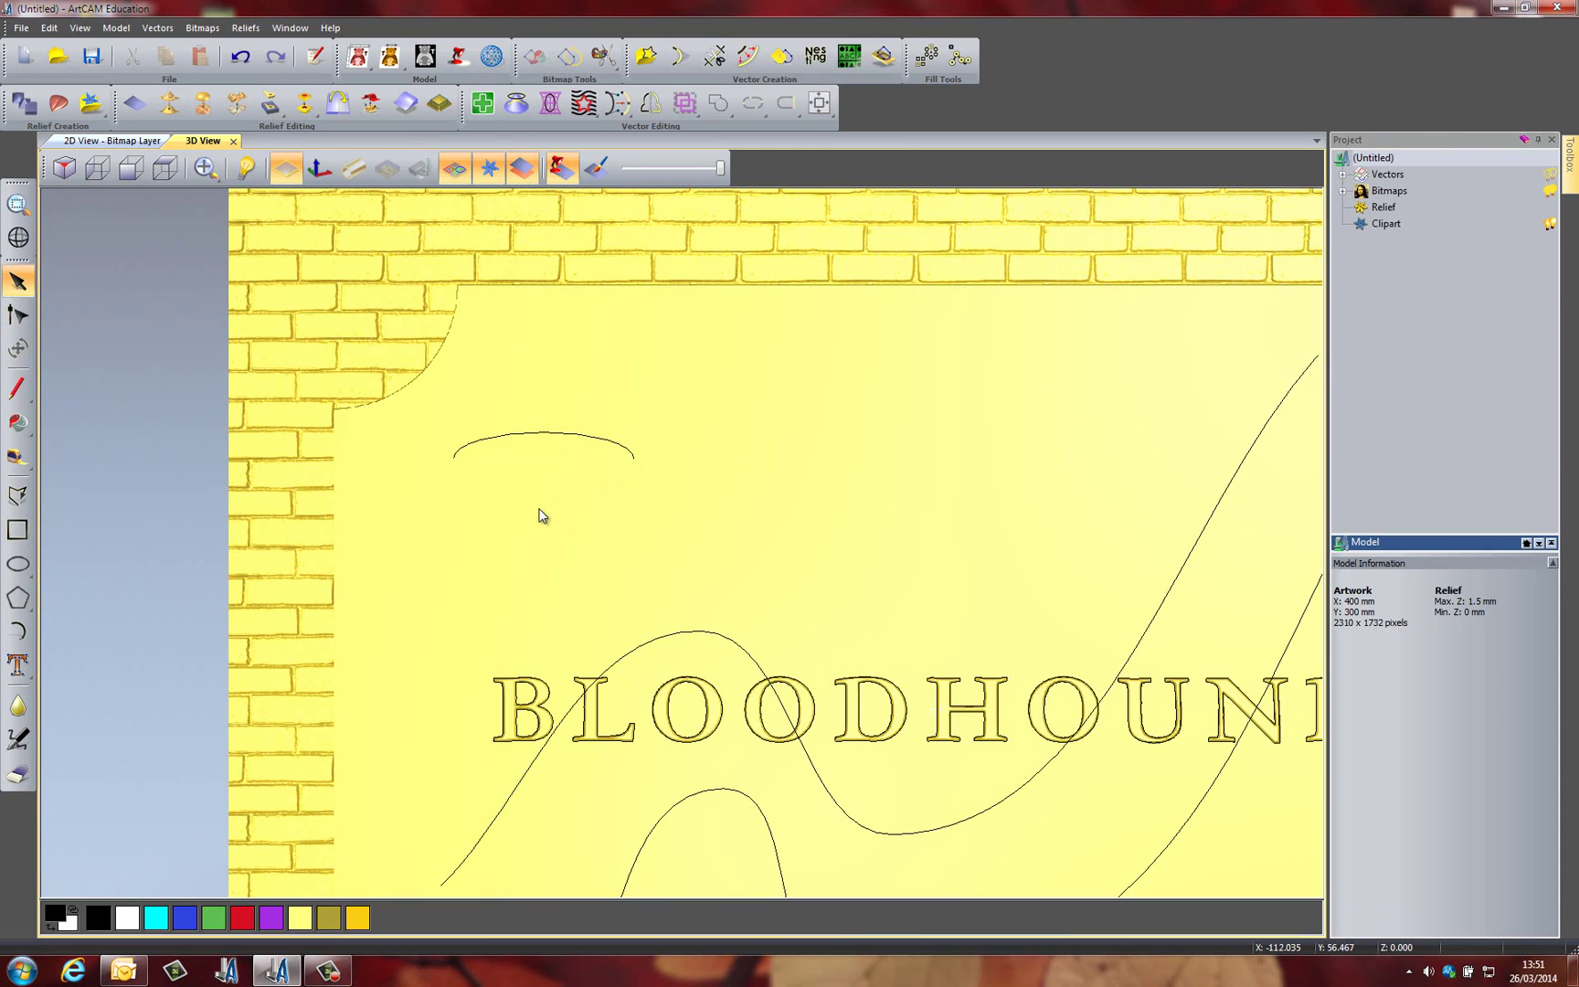
Place a copy of the arc directly below the original near the panel's upper-left corner
{"action": "left_click", "coordinate": [498, 442]}
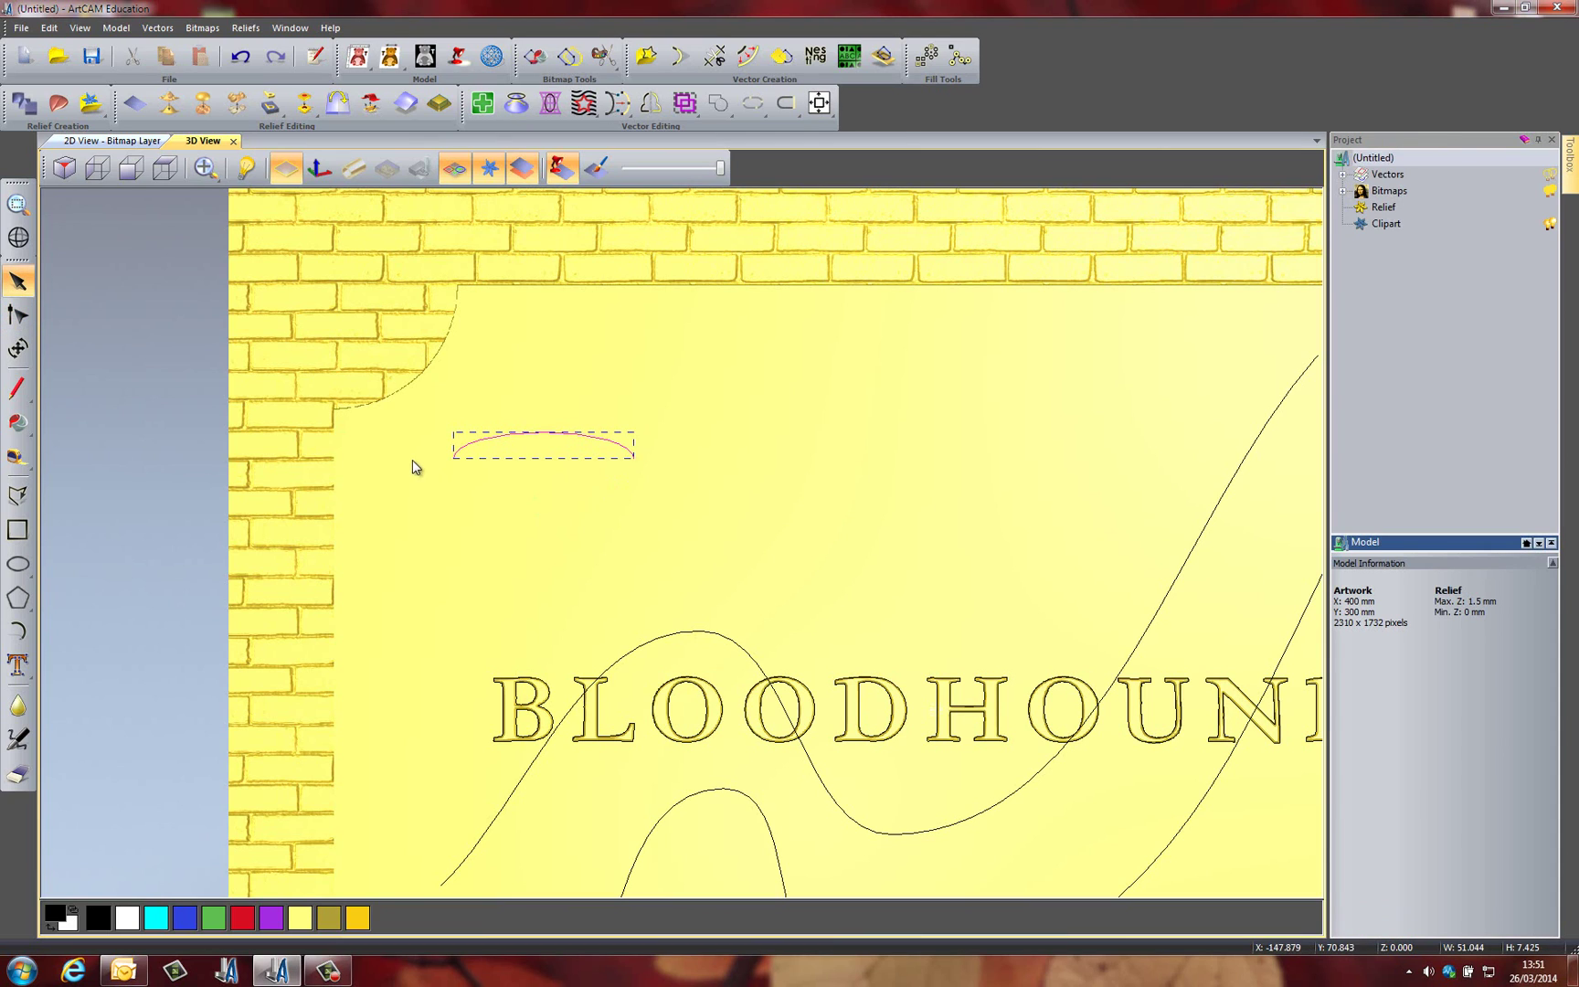
{"action": "left_click", "coordinate": [536, 481]}
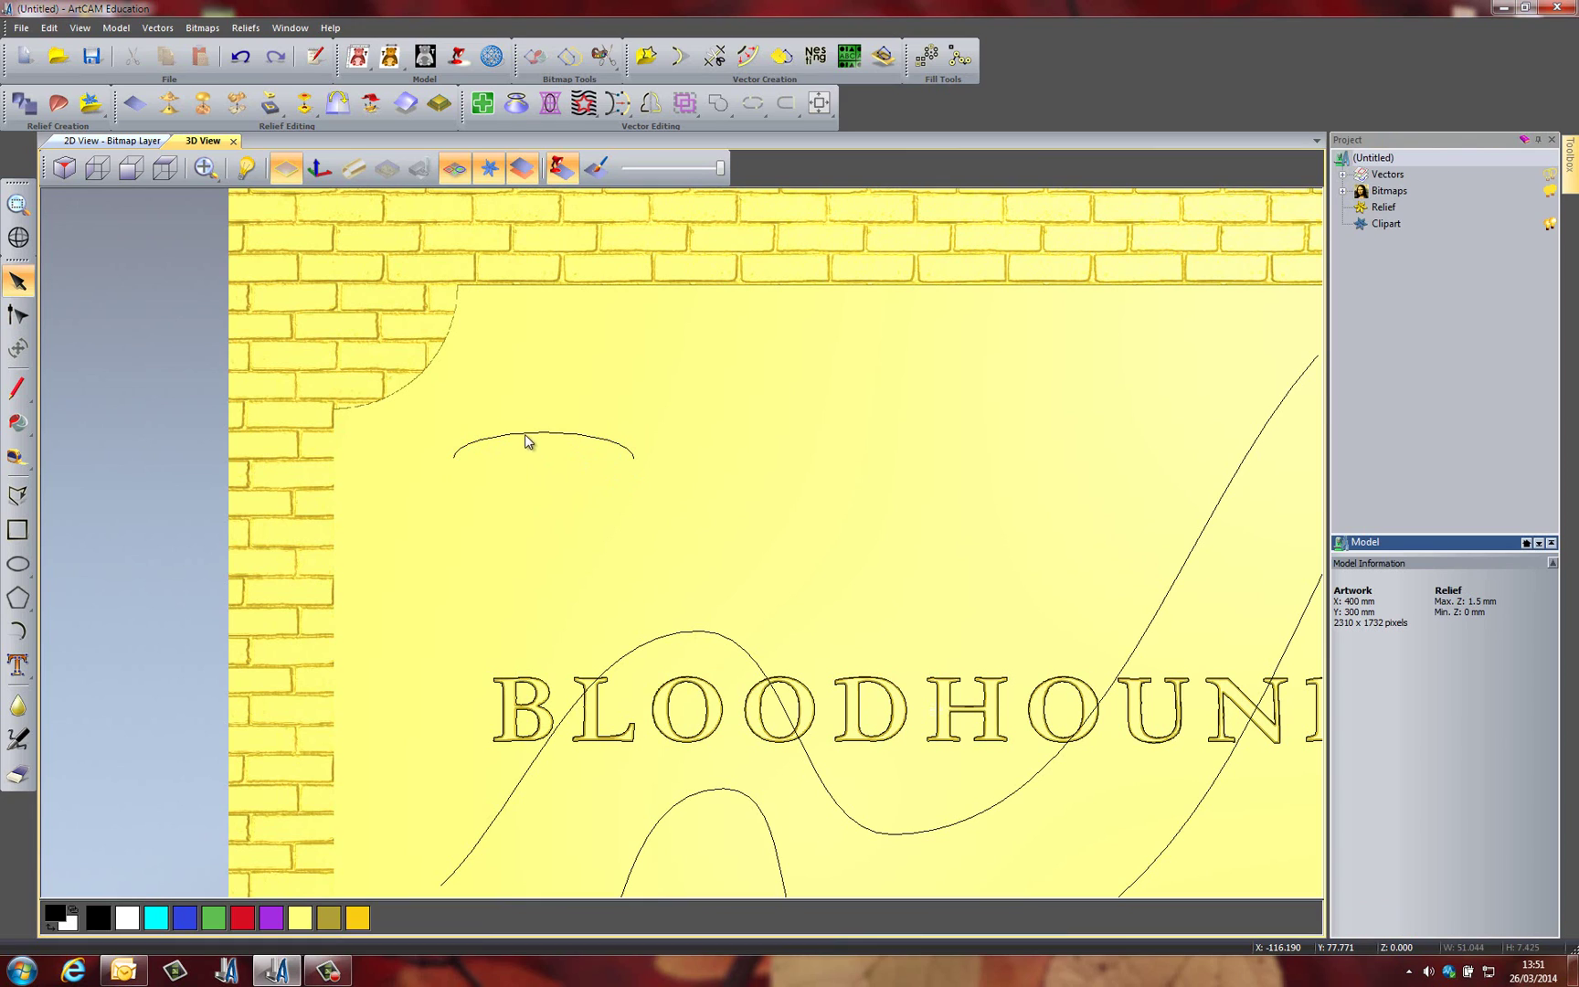
{"action": "left_click", "coordinate": [526, 436]}
{"action": "left_click_drag", "start_coordinate": [526, 438], "coordinate": [532, 493]}
Insert six additional nodes along the lower arc, spread over both sides of its peak
{"action": "double_click", "coordinate": [535, 498]}
{"action": "scroll", "coordinate": [536, 497], "scroll_direction": "up", "scroll_amount": 2}
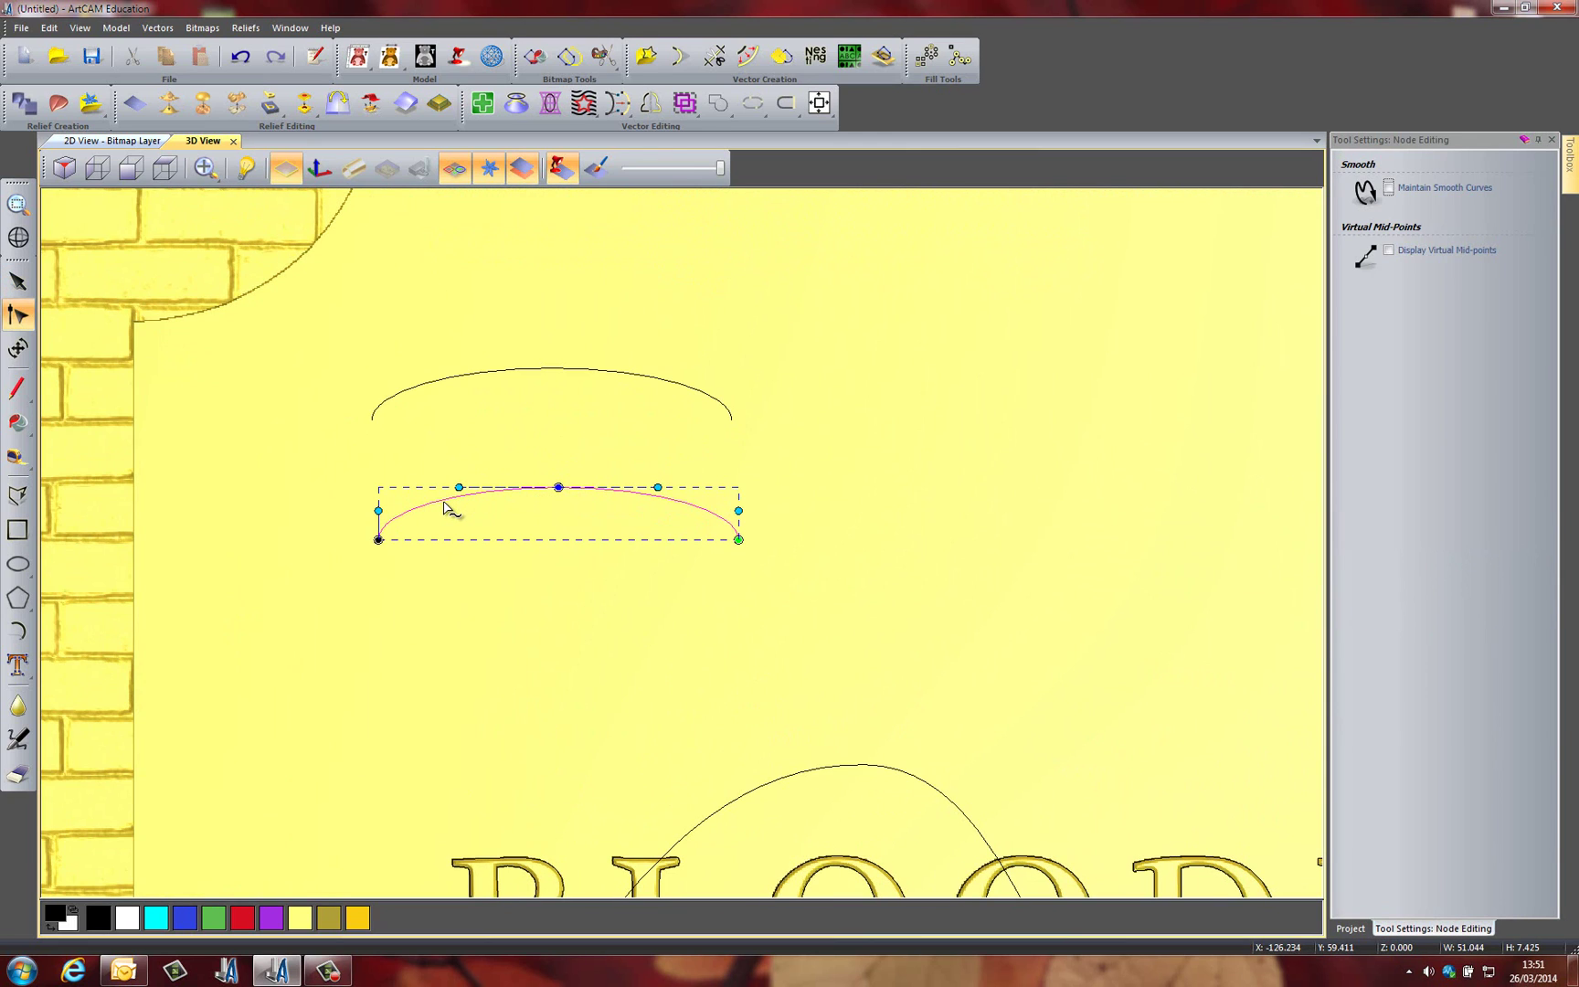
{"action": "key", "text": "i"}
{"action": "key", "text": "i"}
{"action": "key", "text": "i"}
{"action": "key", "text": "i"}
{"action": "key", "text": "i"}
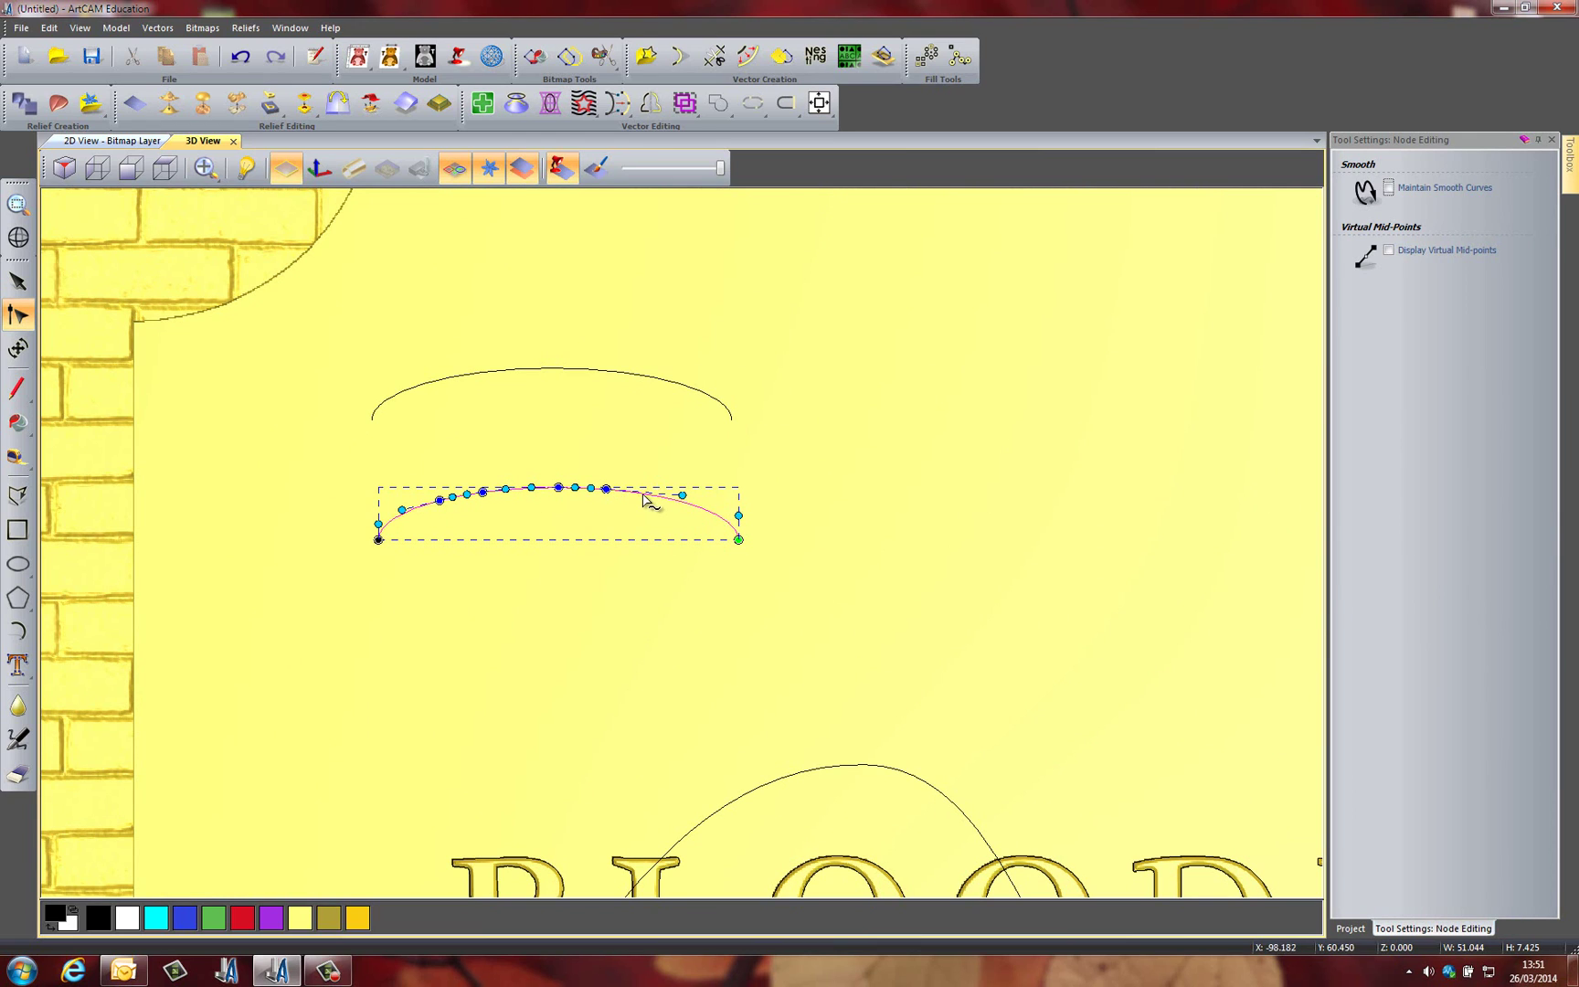
{"action": "key", "text": "i"}
Move several of the lower arc's new nodes slightly downward and outward to give it an uneven, wavy profile
{"action": "left_click_drag", "start_coordinate": [642, 495], "coordinate": [643, 504]}
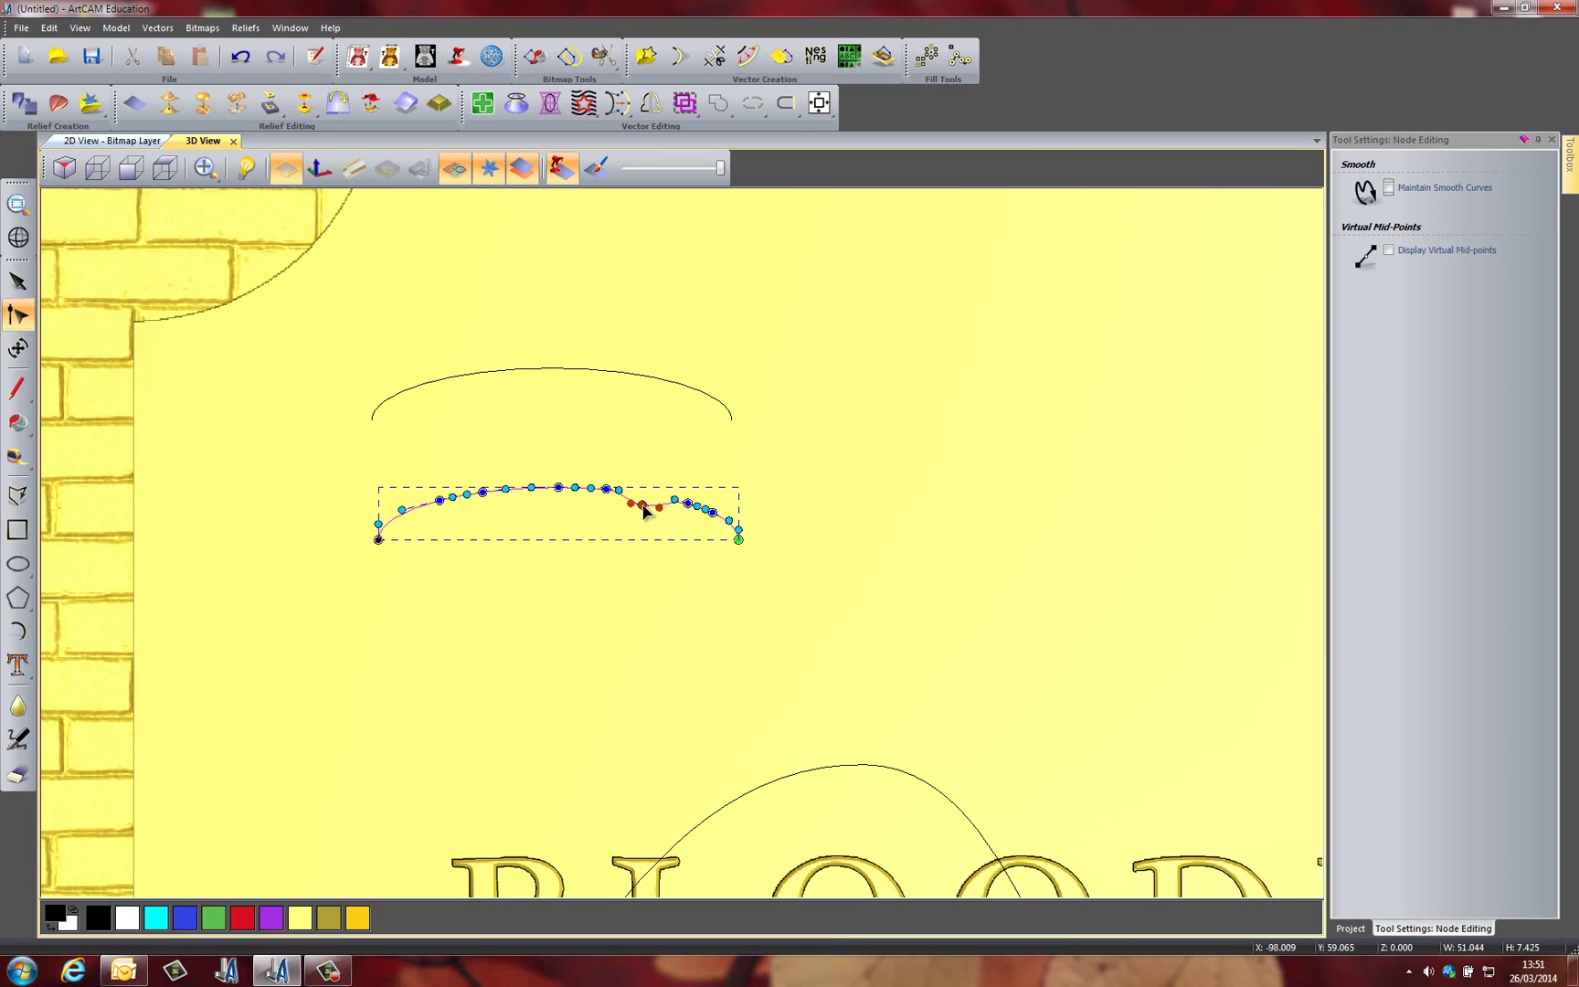
{"action": "left_click_drag", "start_coordinate": [484, 494], "coordinate": [428, 507]}
{"action": "left_click", "coordinate": [675, 516]}
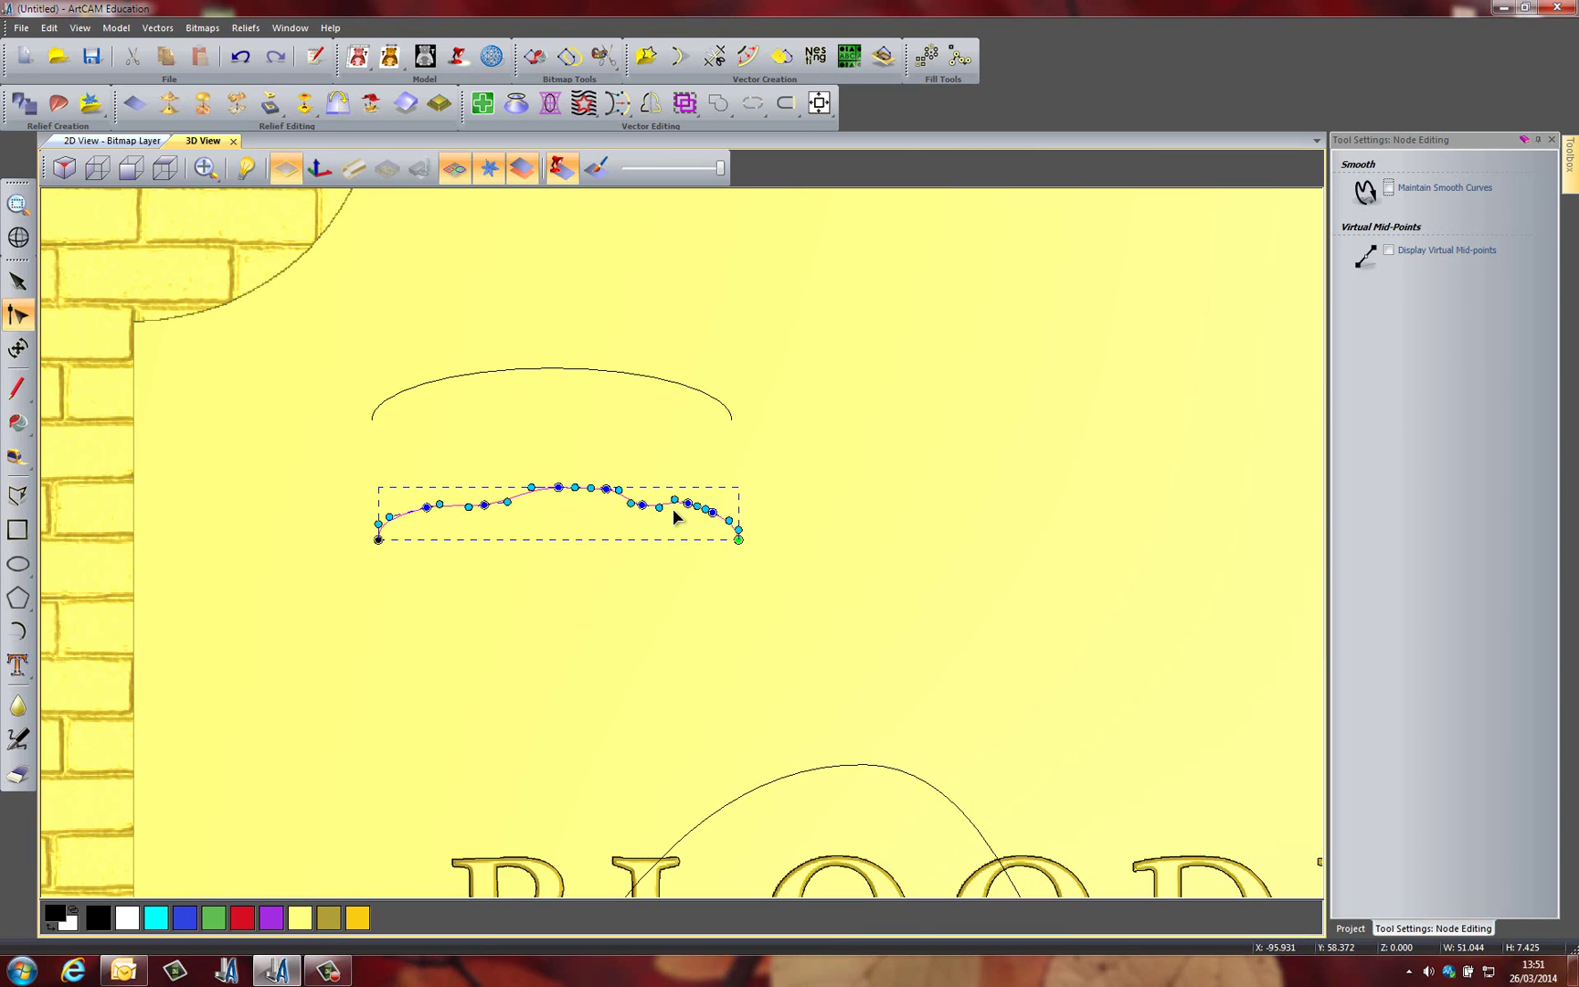
{"action": "left_click_drag", "start_coordinate": [710, 512], "coordinate": [712, 521]}
Add one node on each side of the upper arc's peak and pull both slightly down to flatten its shoulders
{"action": "left_click", "coordinate": [474, 377]}
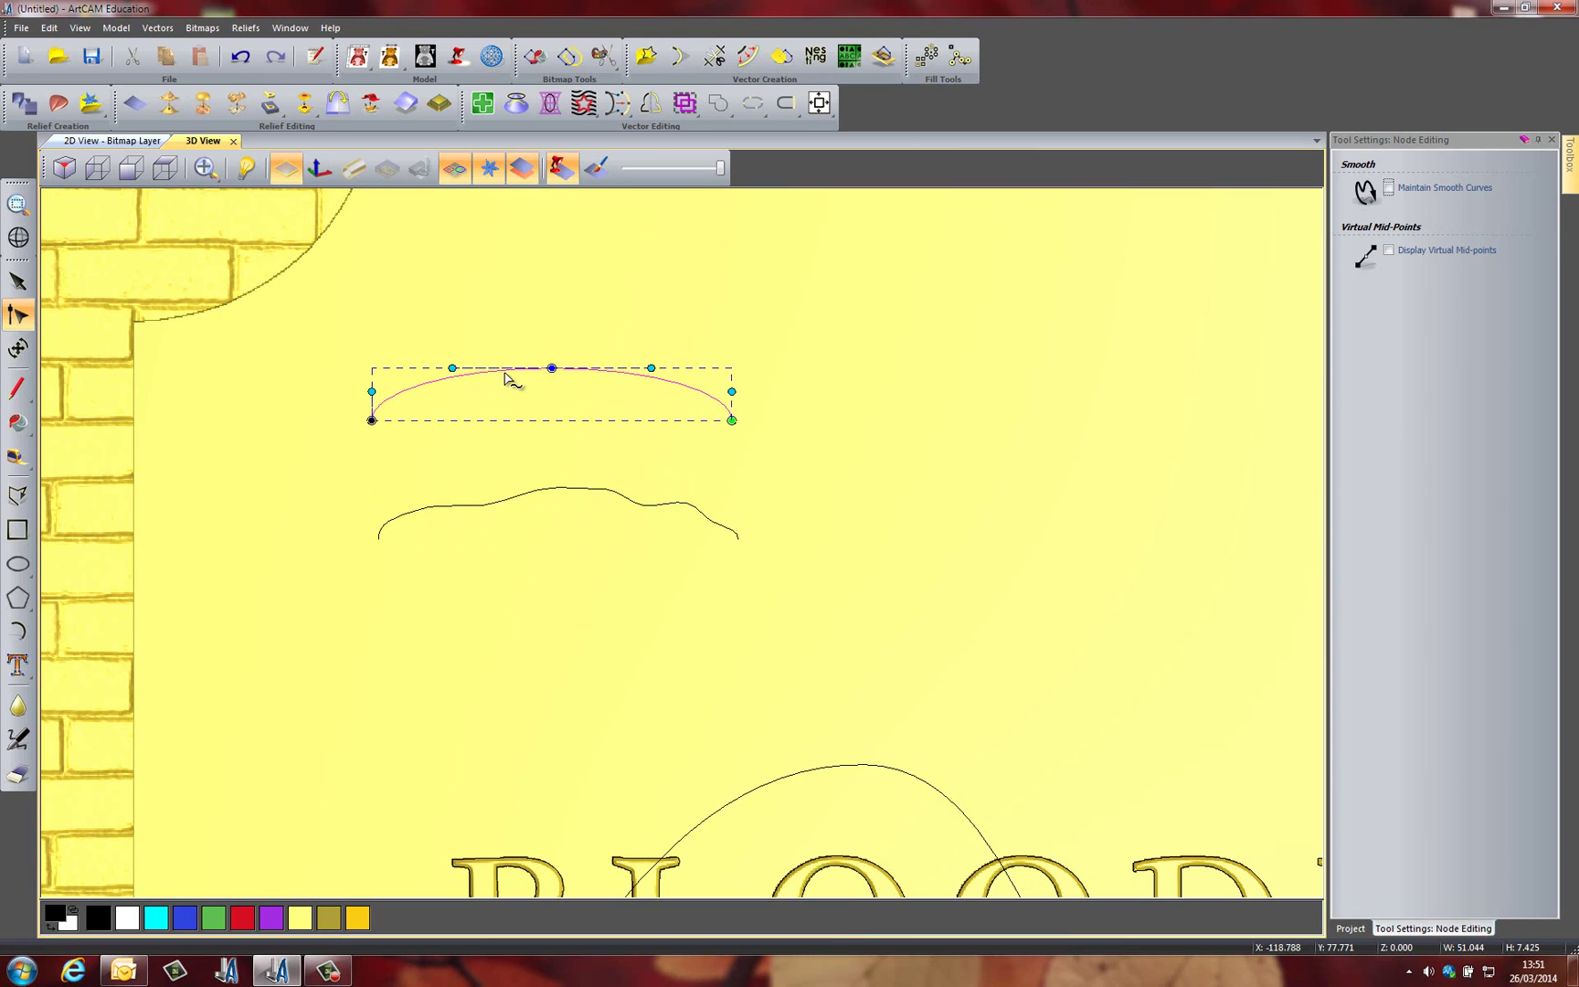
{"action": "double_click", "coordinate": [458, 376]}
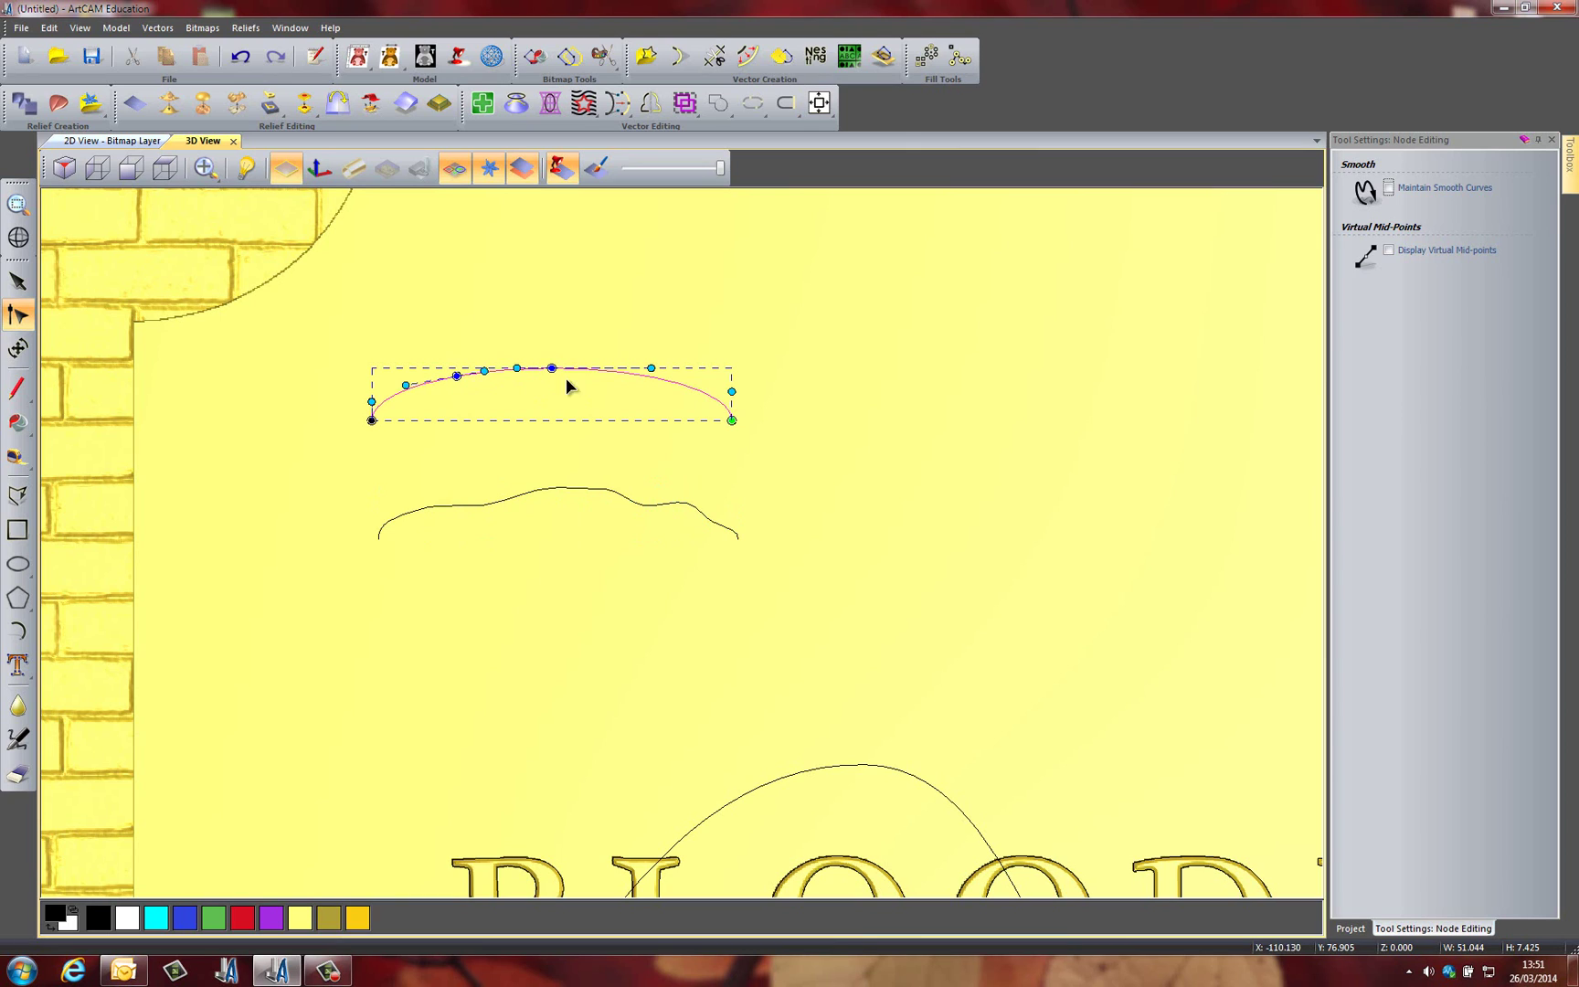
{"action": "double_click", "coordinate": [644, 376]}
{"action": "left_click_drag", "start_coordinate": [643, 377], "coordinate": [642, 386]}
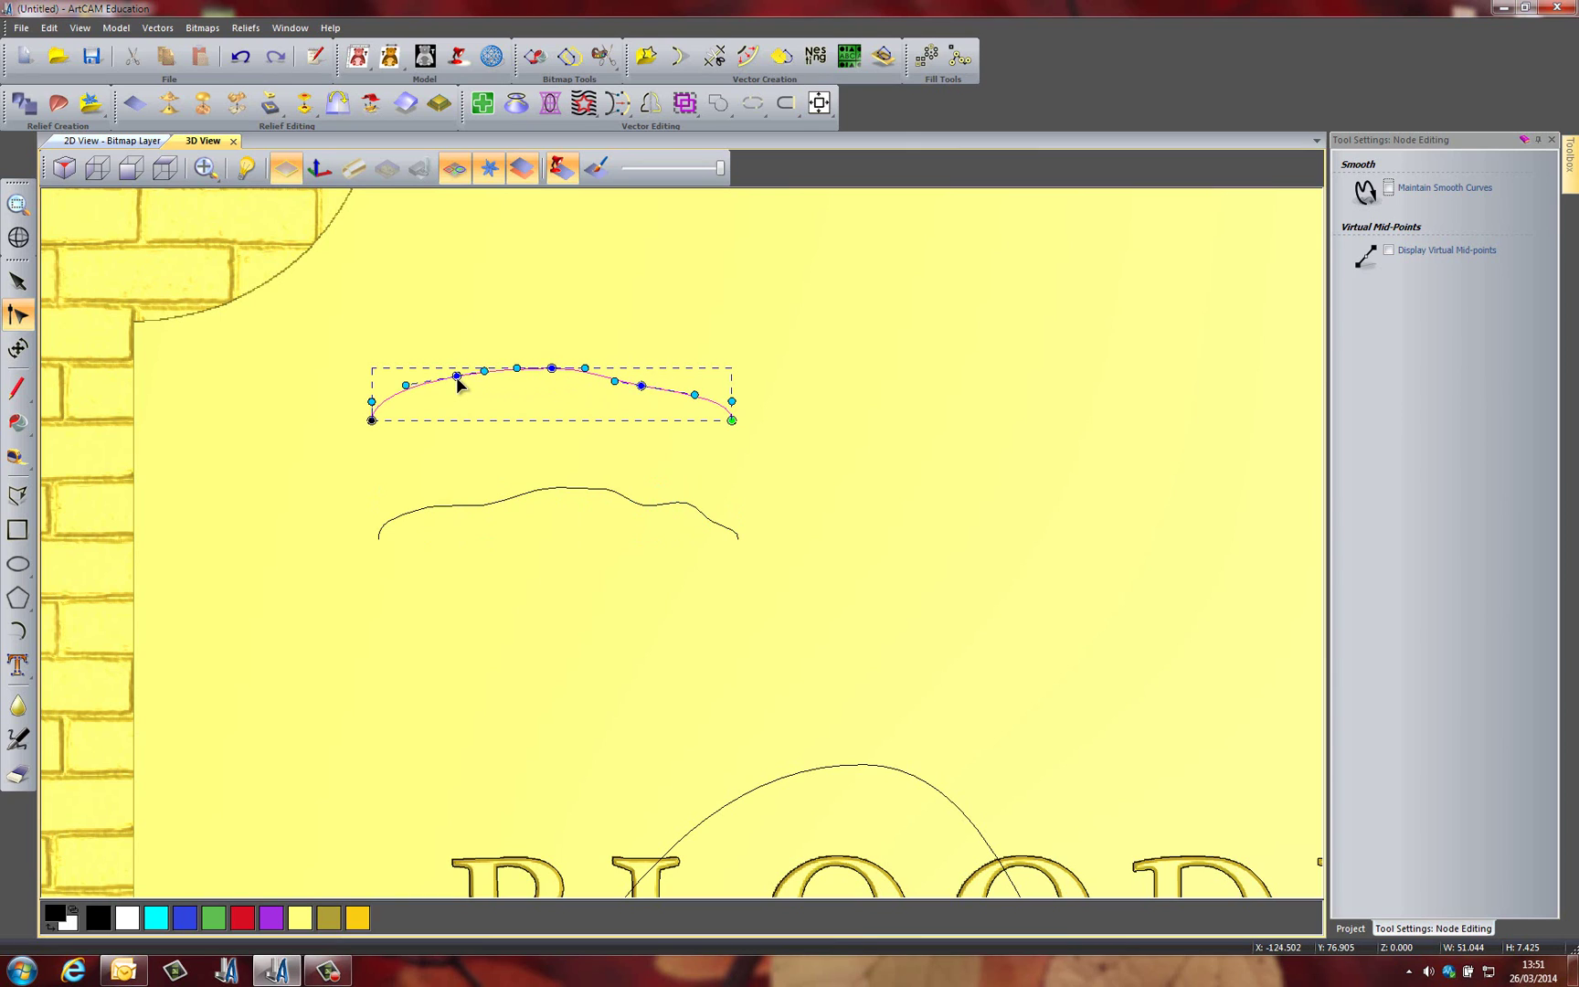
{"action": "left_click_drag", "start_coordinate": [458, 377], "coordinate": [459, 383]}
{"action": "left_click", "coordinate": [888, 421]}
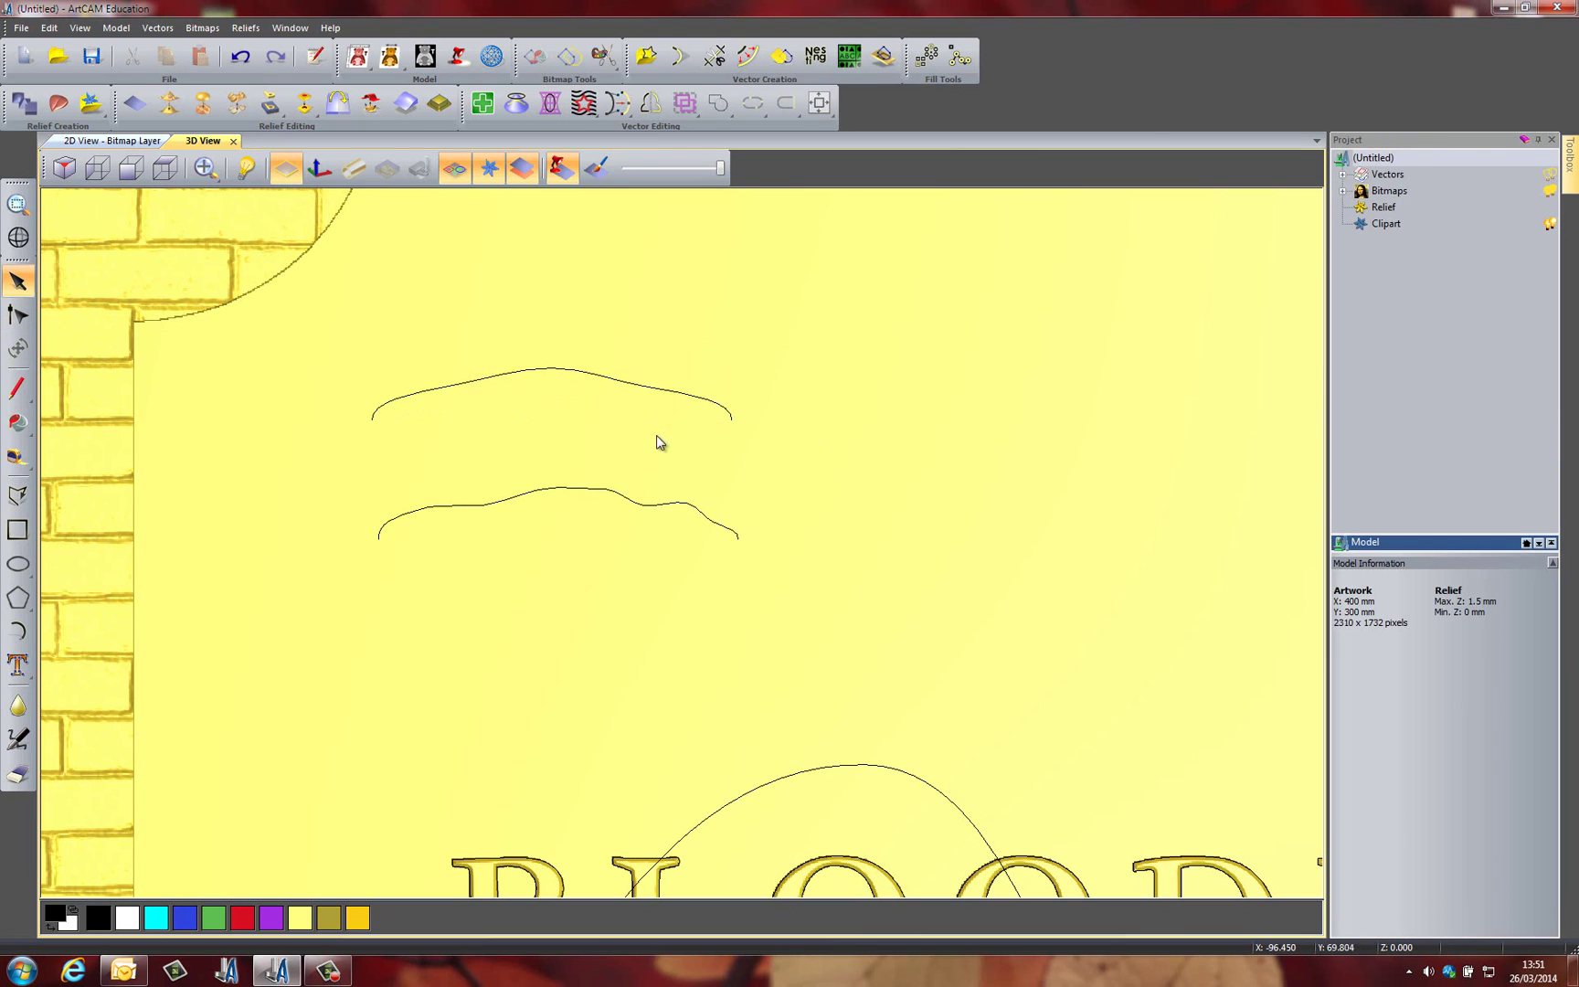
Start a Two Rail Sweep with the upper wavy curve as top drive rail and the lower as bottom, both running the same direction
{"action": "scroll", "coordinate": [721, 489], "scroll_direction": "down", "scroll_amount": 5}
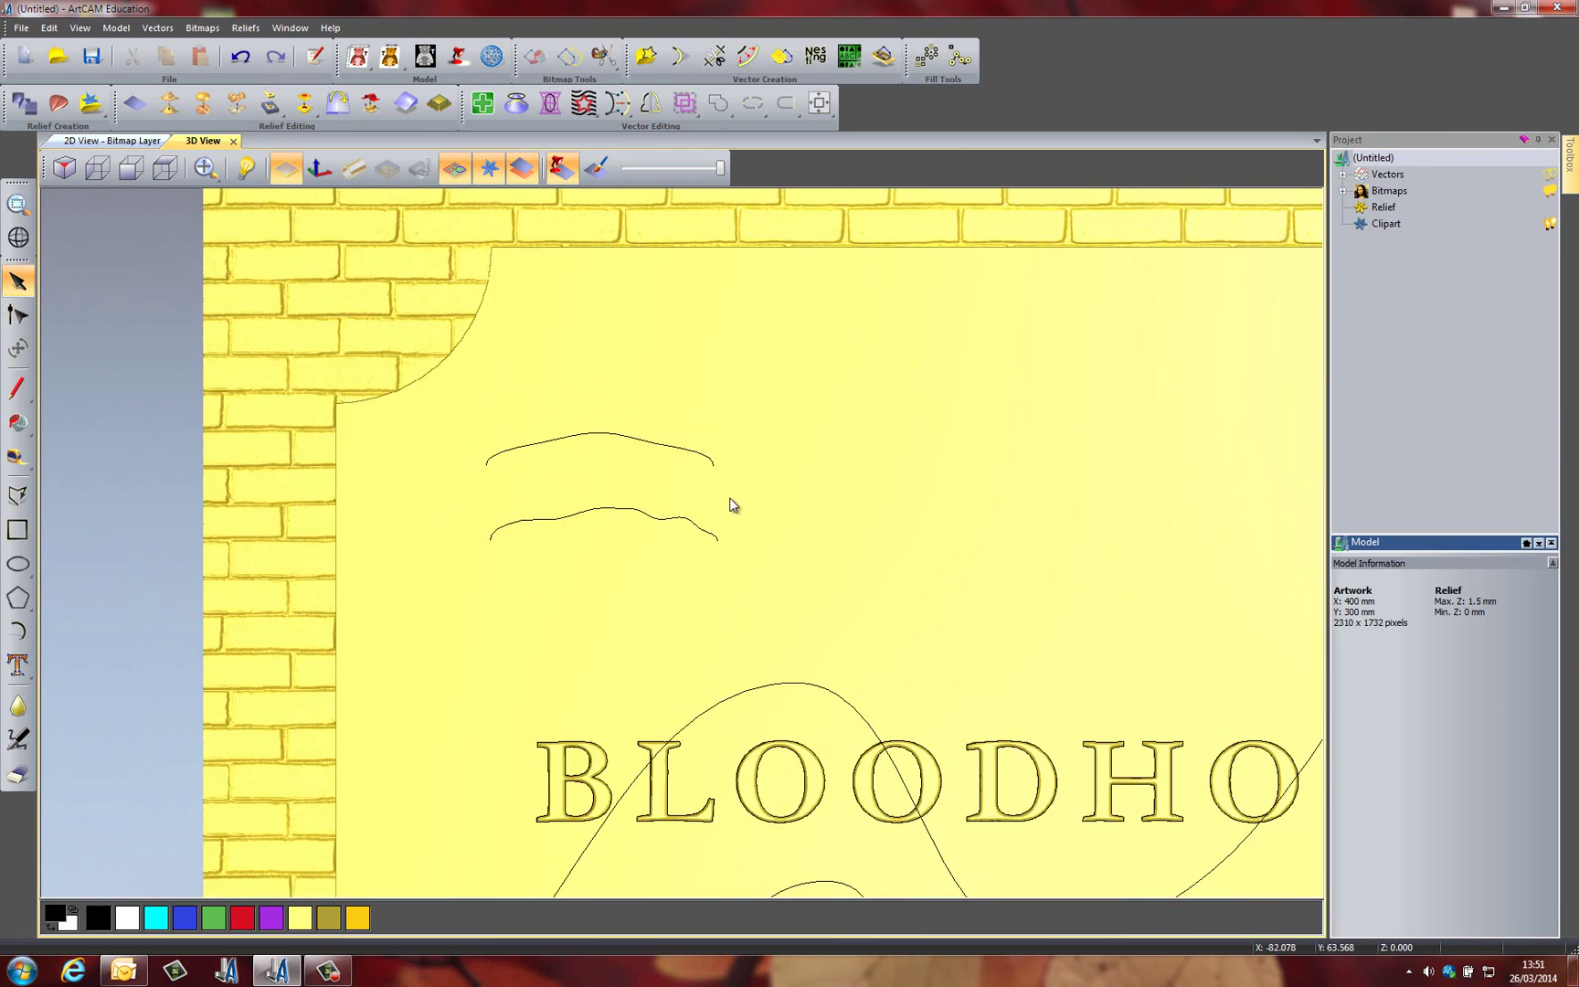
{"action": "scroll", "coordinate": [863, 536], "scroll_direction": "up", "scroll_amount": 3}
{"action": "middle_click_drag", "start_coordinate": [621, 413], "coordinate": [445, 402]}
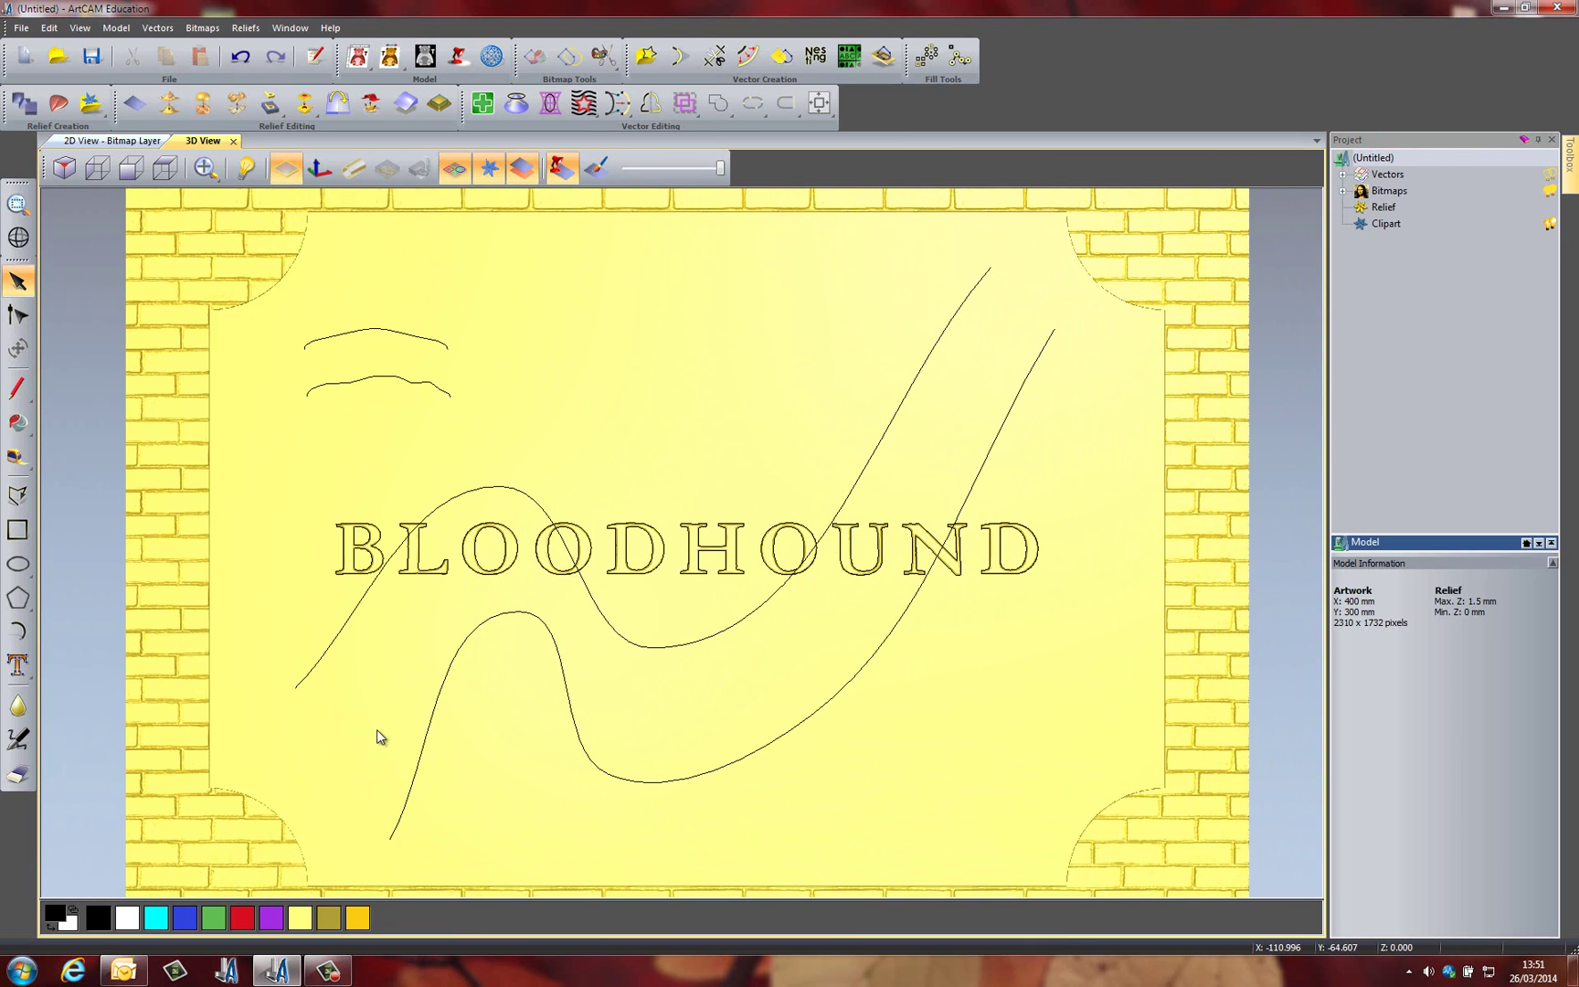
{"action": "left_click_drag", "start_coordinate": [860, 674], "coordinate": [867, 617]}
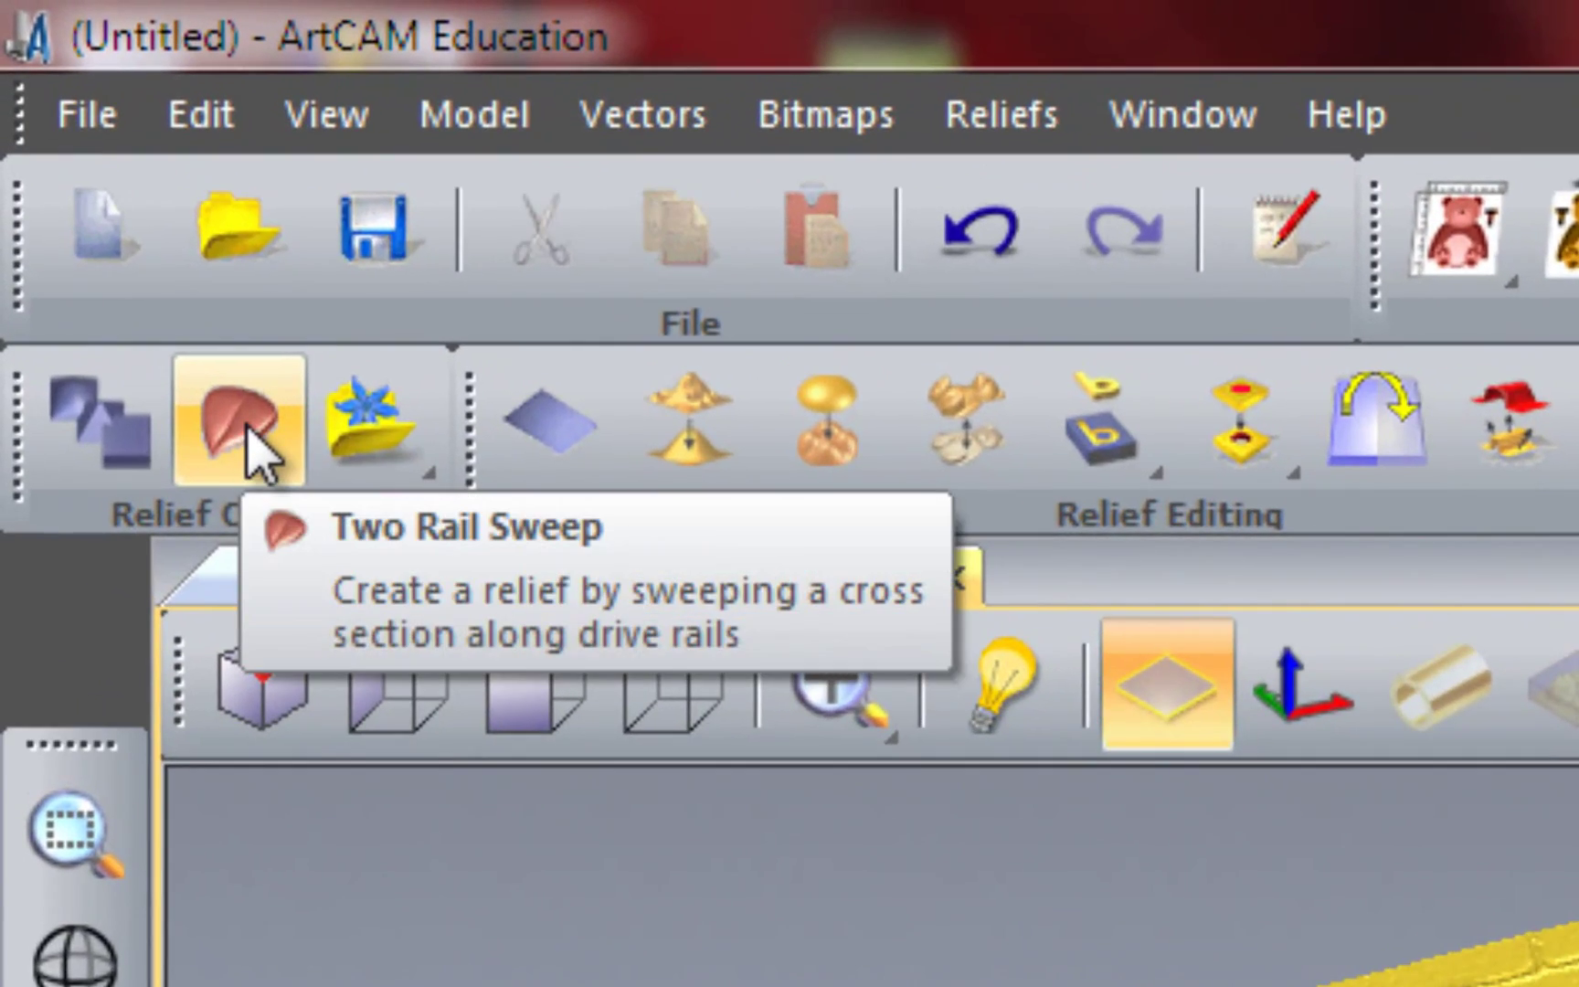
{"action": "left_click", "coordinate": [249, 438]}
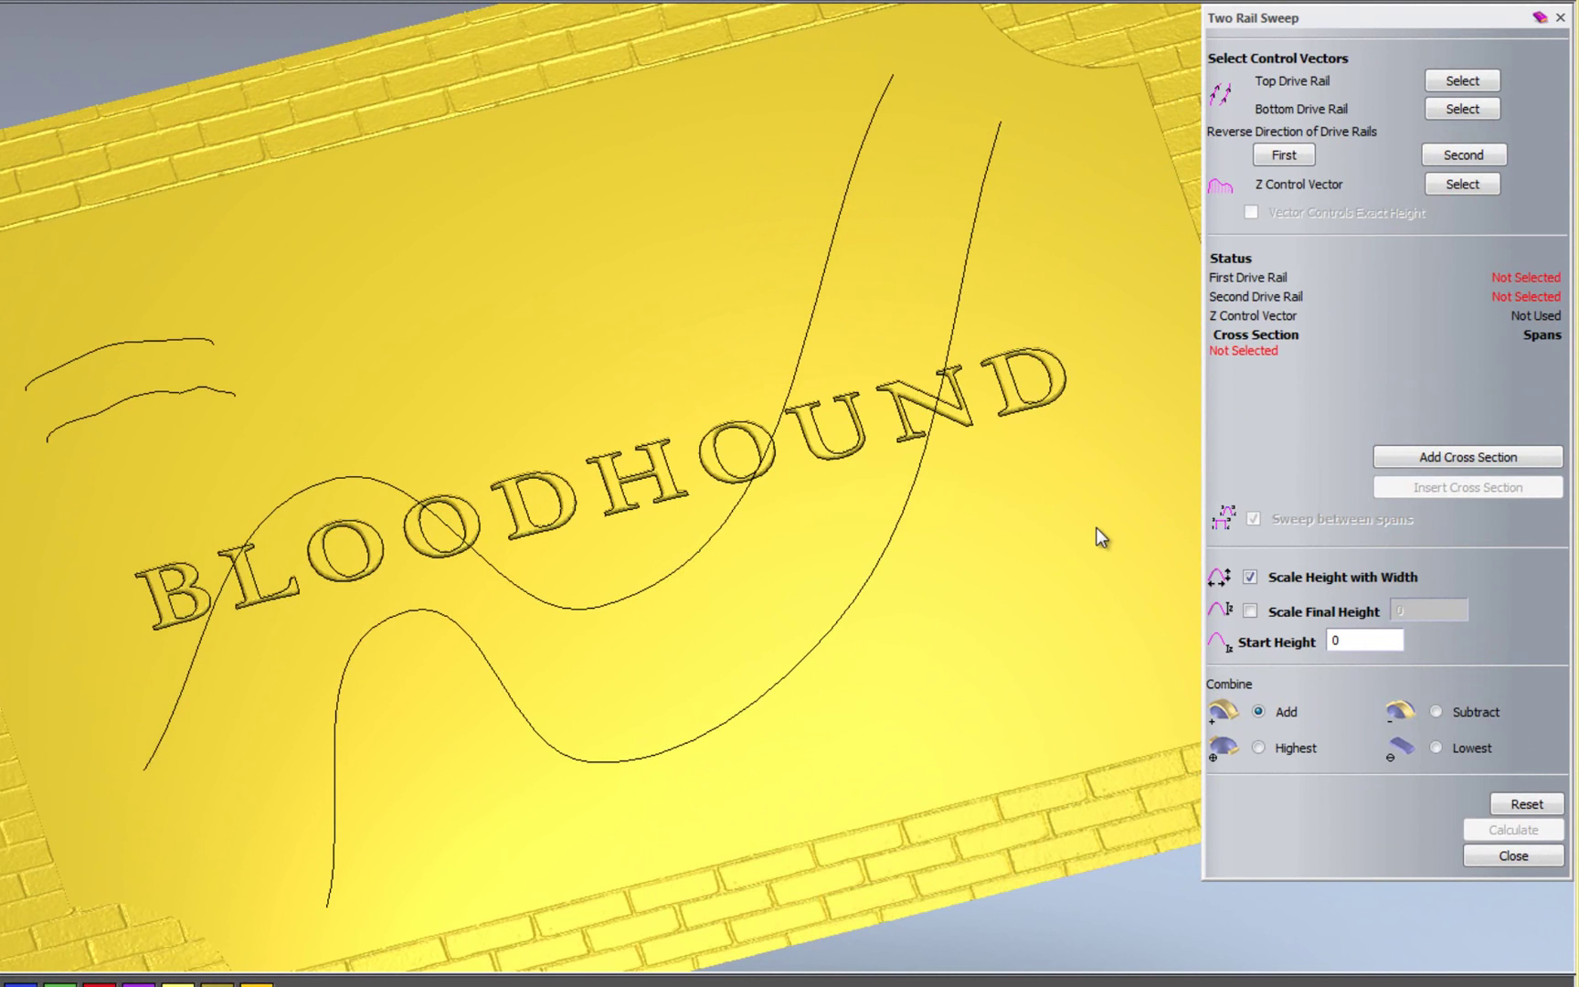
{"action": "left_click", "coordinate": [154, 745]}
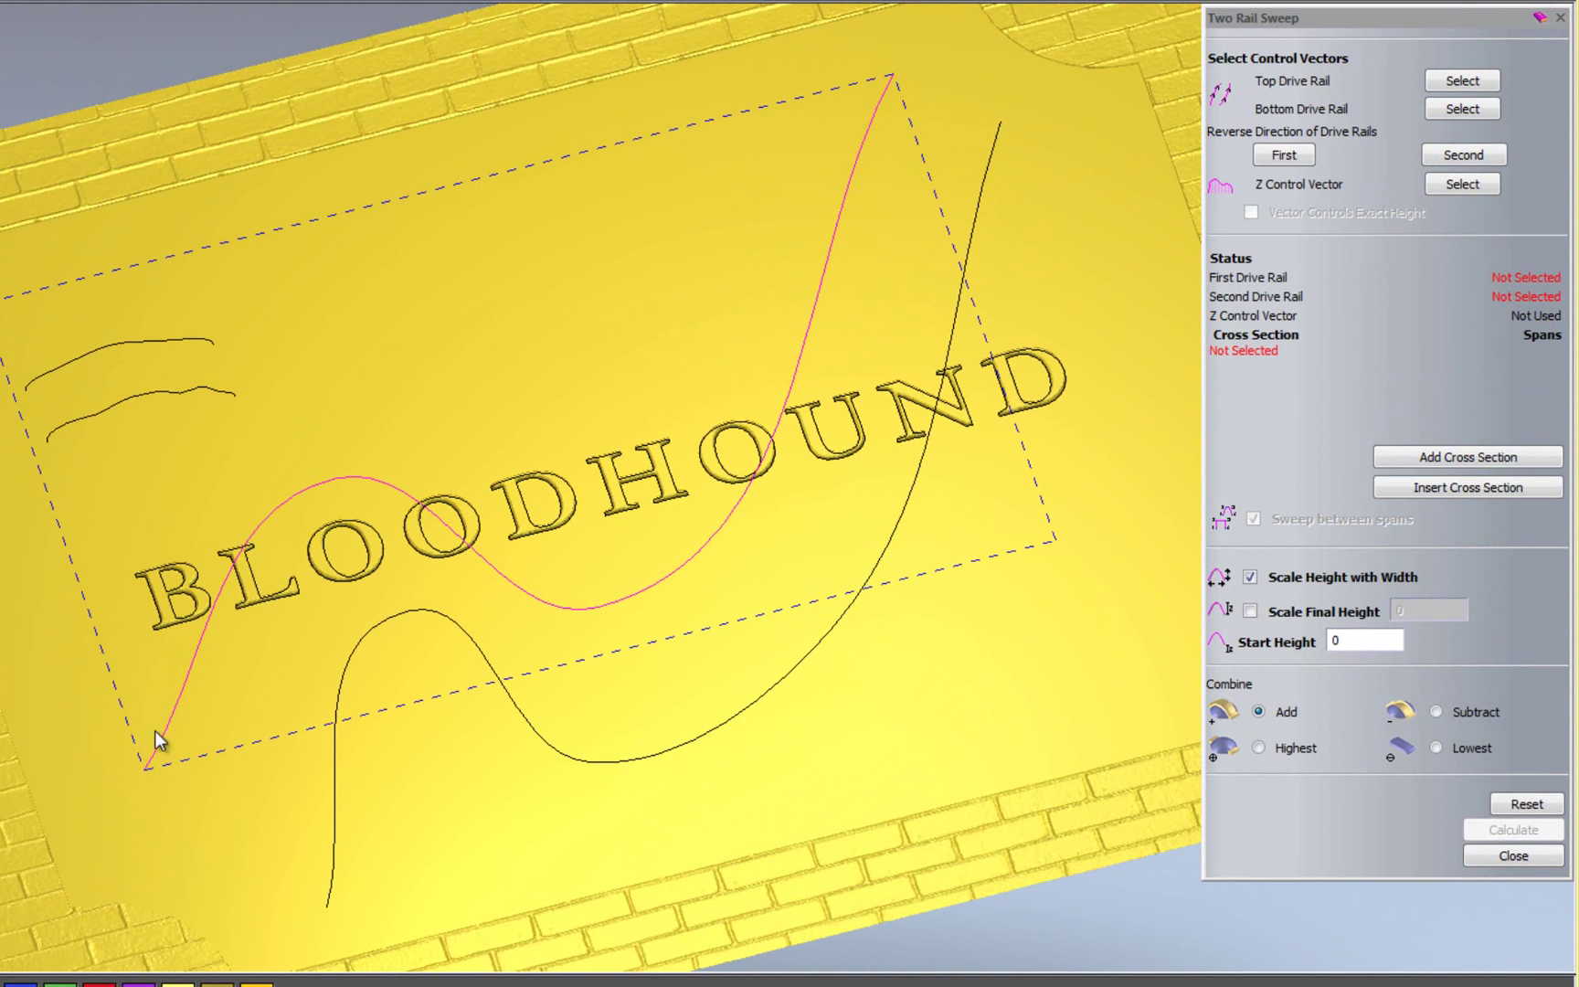
{"action": "left_click", "coordinate": [1459, 81]}
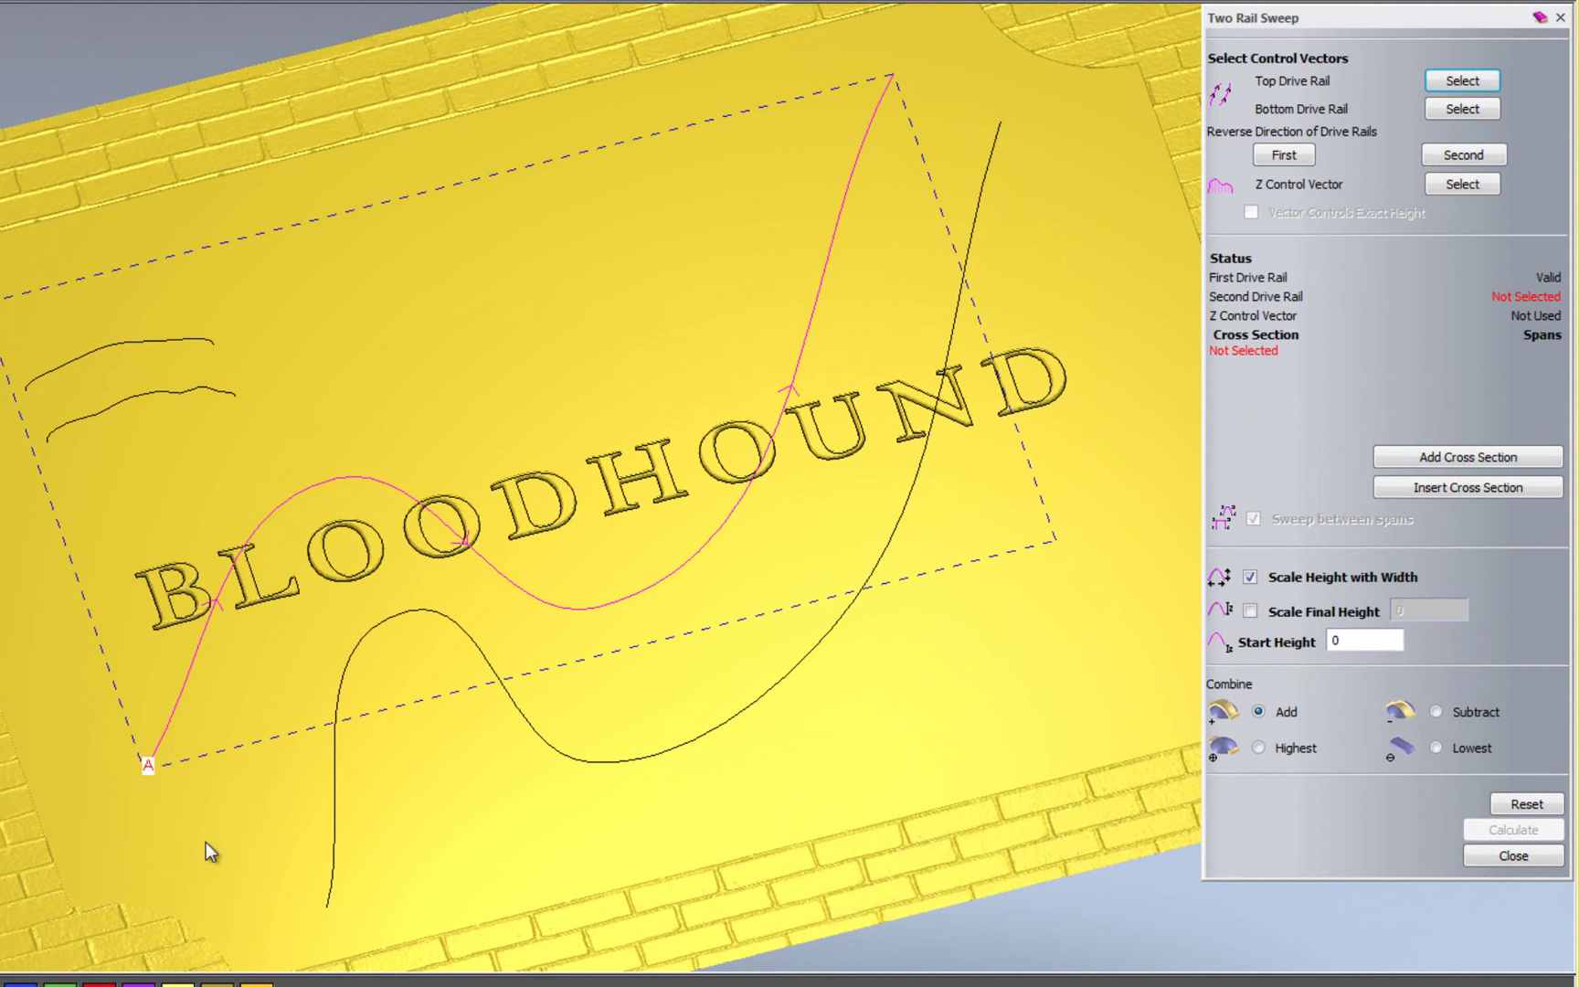
{"action": "left_click", "coordinate": [329, 889]}
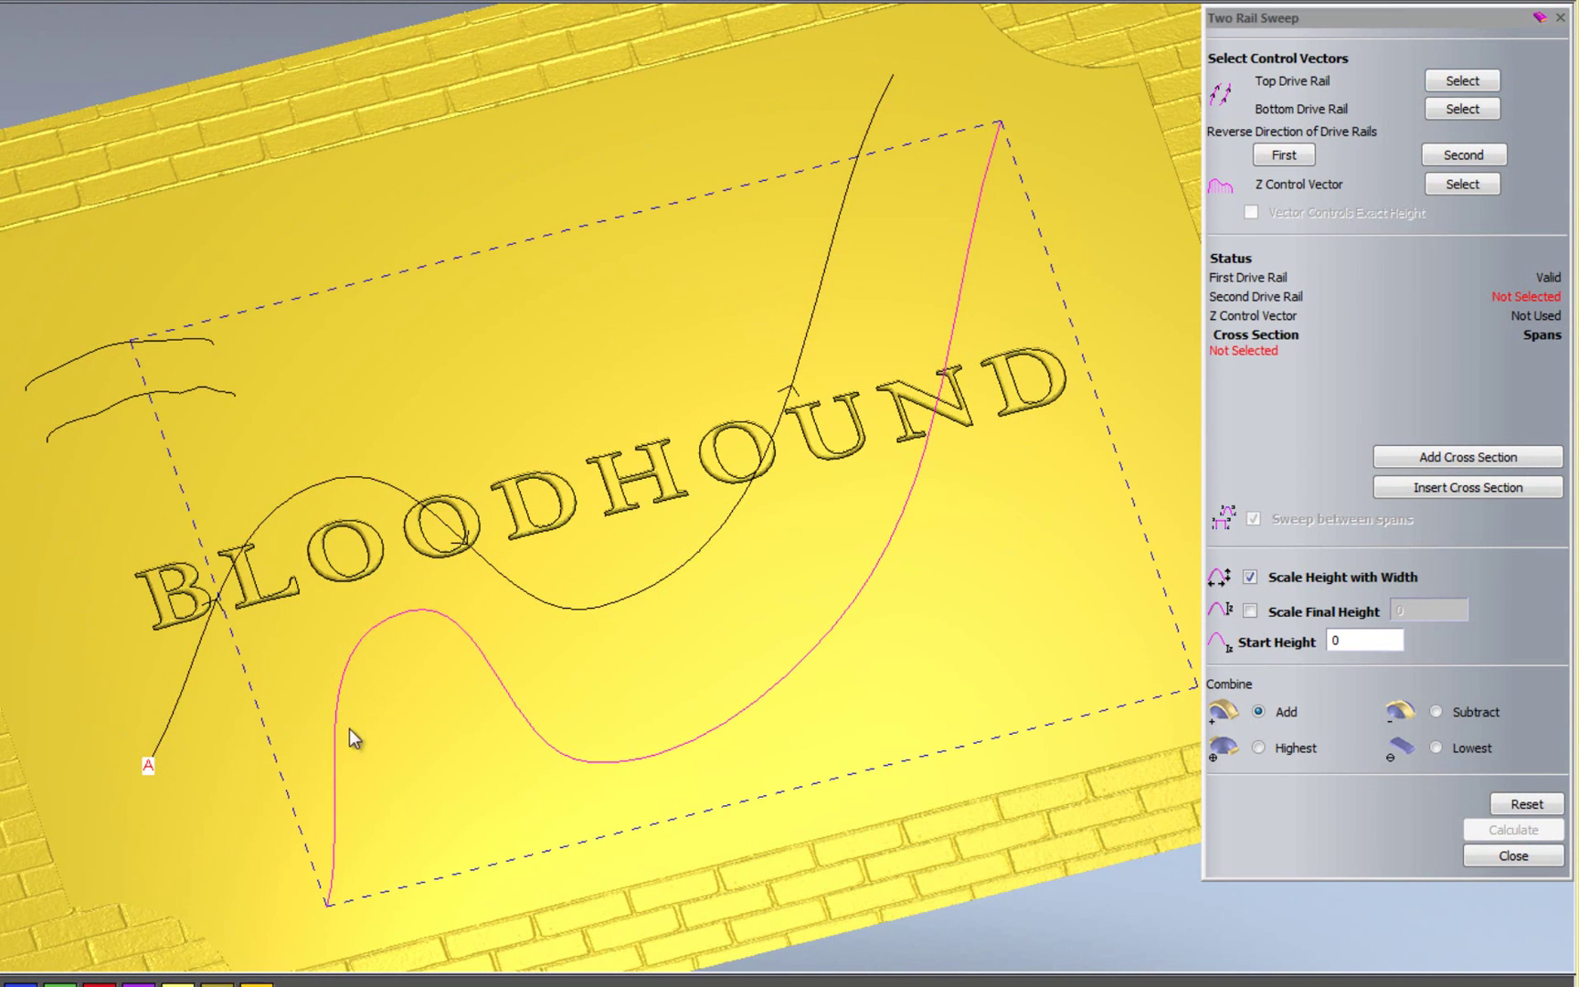
{"action": "left_click", "coordinate": [1464, 112]}
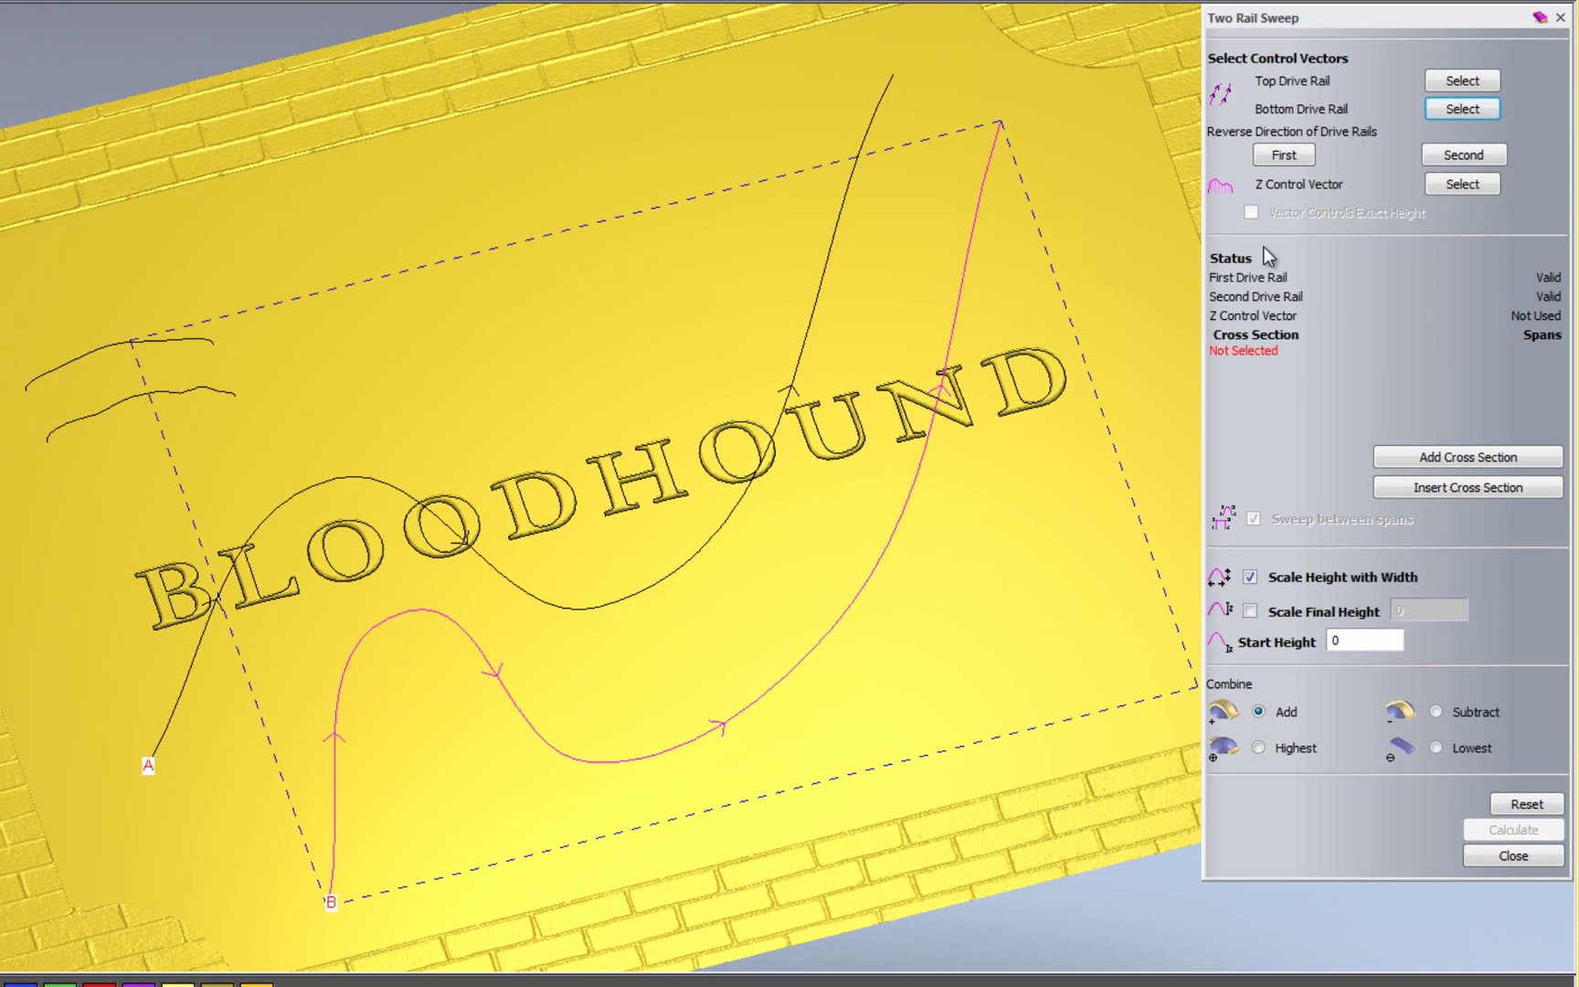
{"action": "left_click", "coordinate": [1454, 157]}
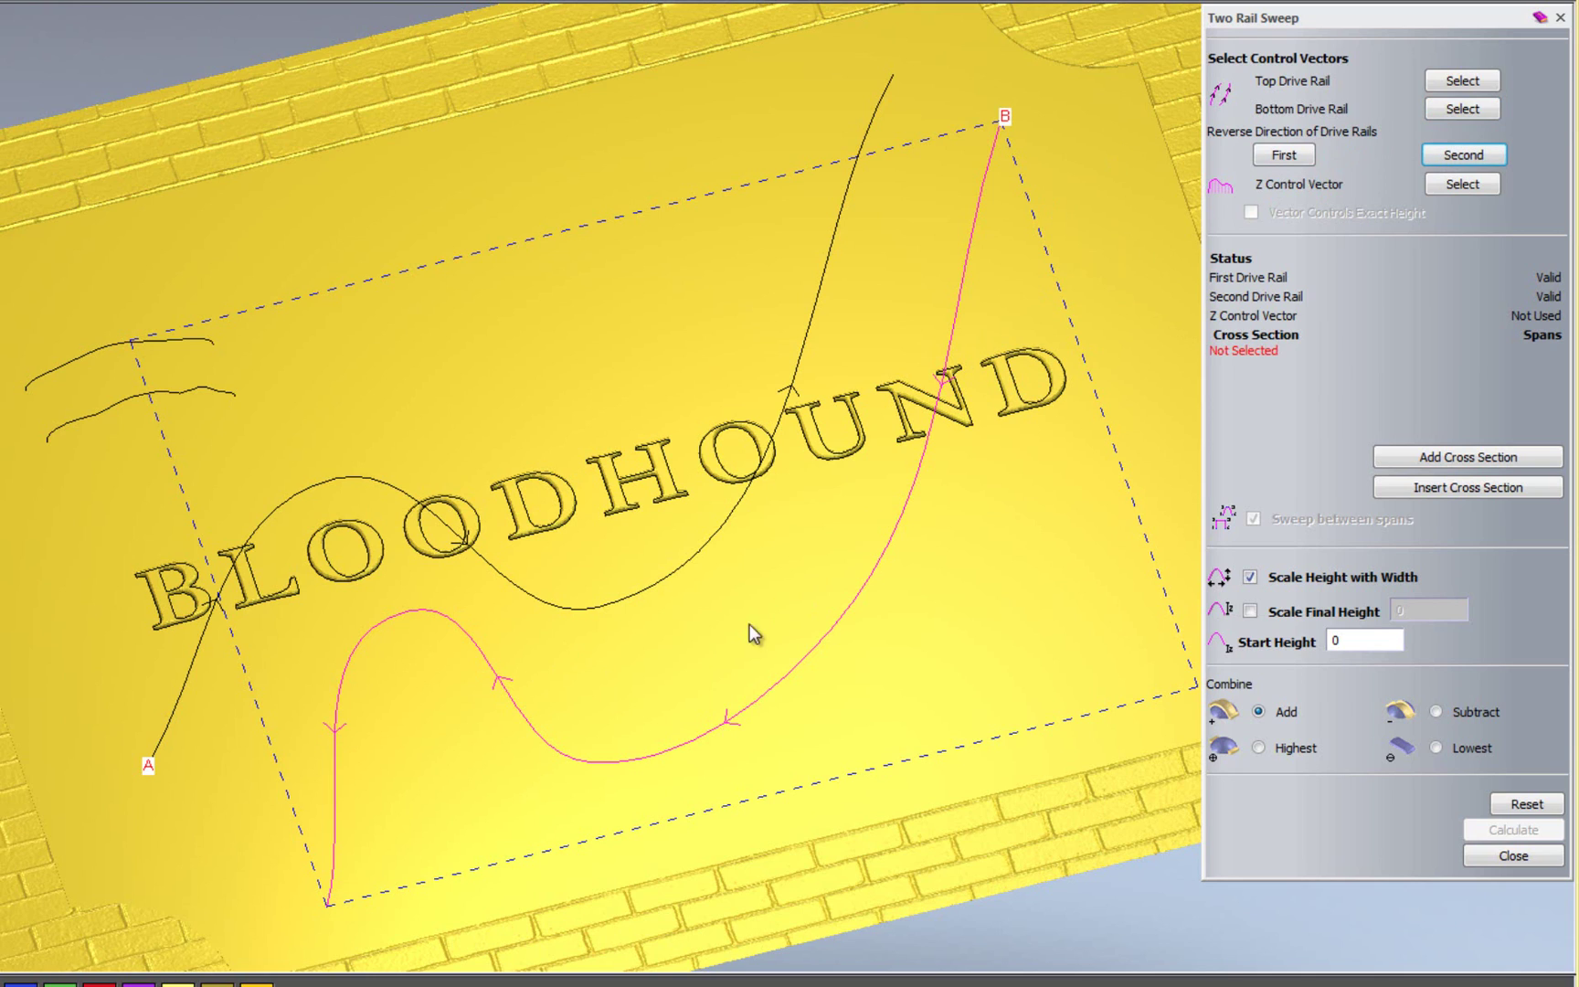
{"action": "left_click", "coordinate": [1482, 156]}
Add the upper arc as the sweep's first cross section and the wavy lower arc as the second
{"action": "left_click", "coordinate": [78, 362]}
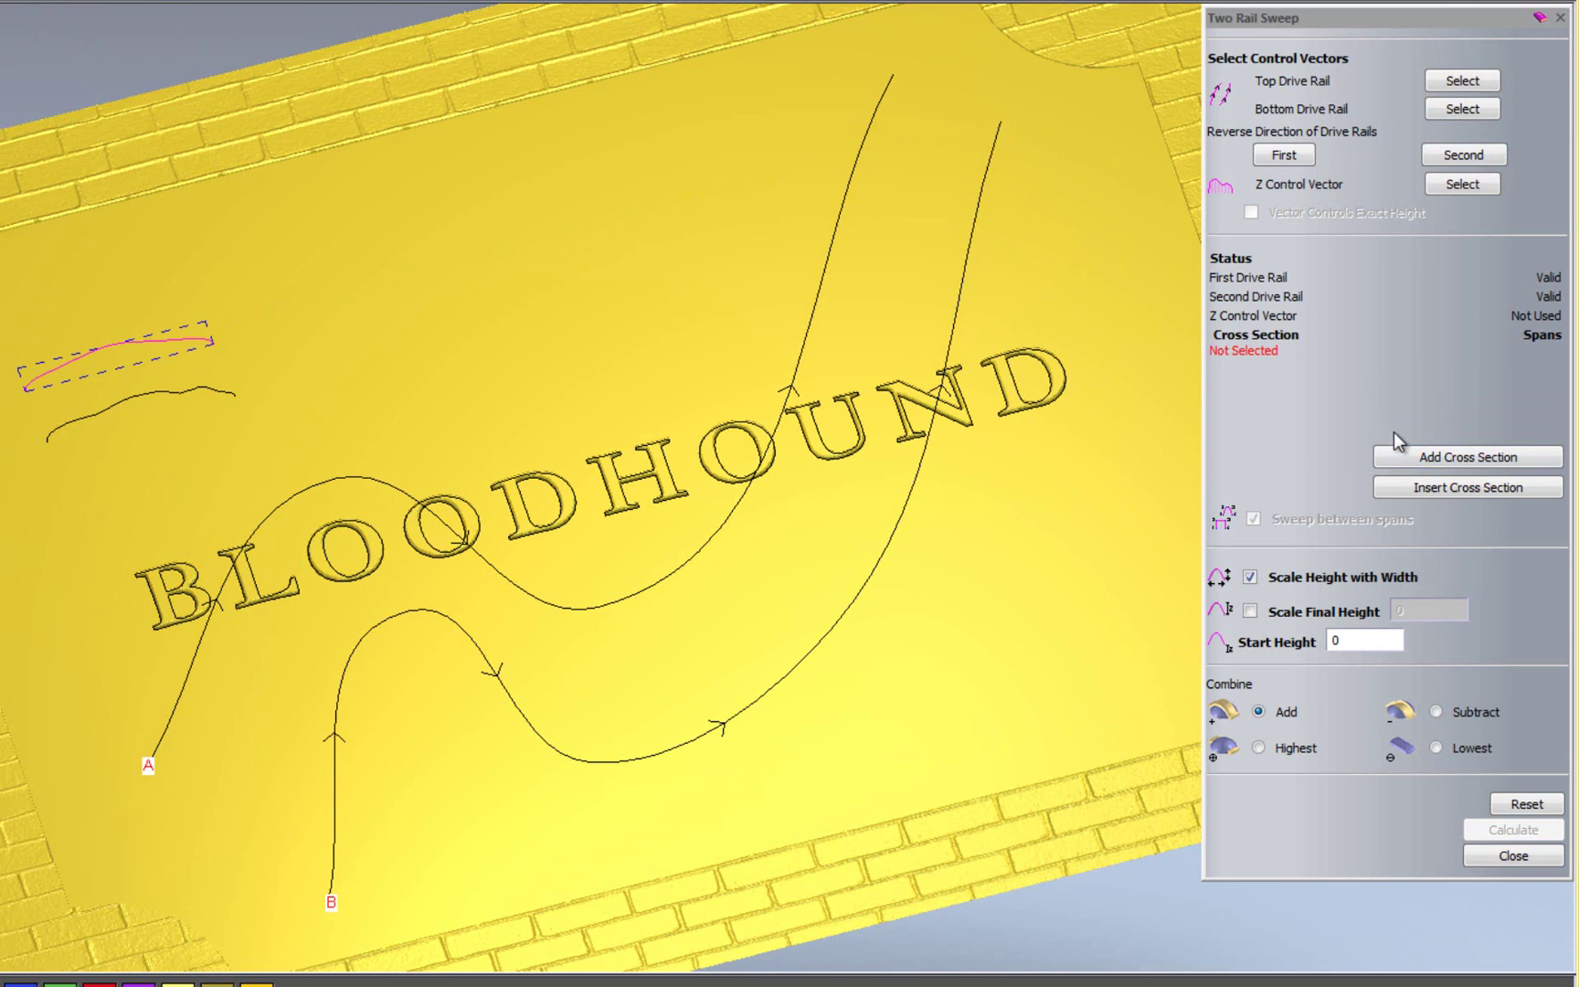
{"action": "left_click", "coordinate": [1427, 459]}
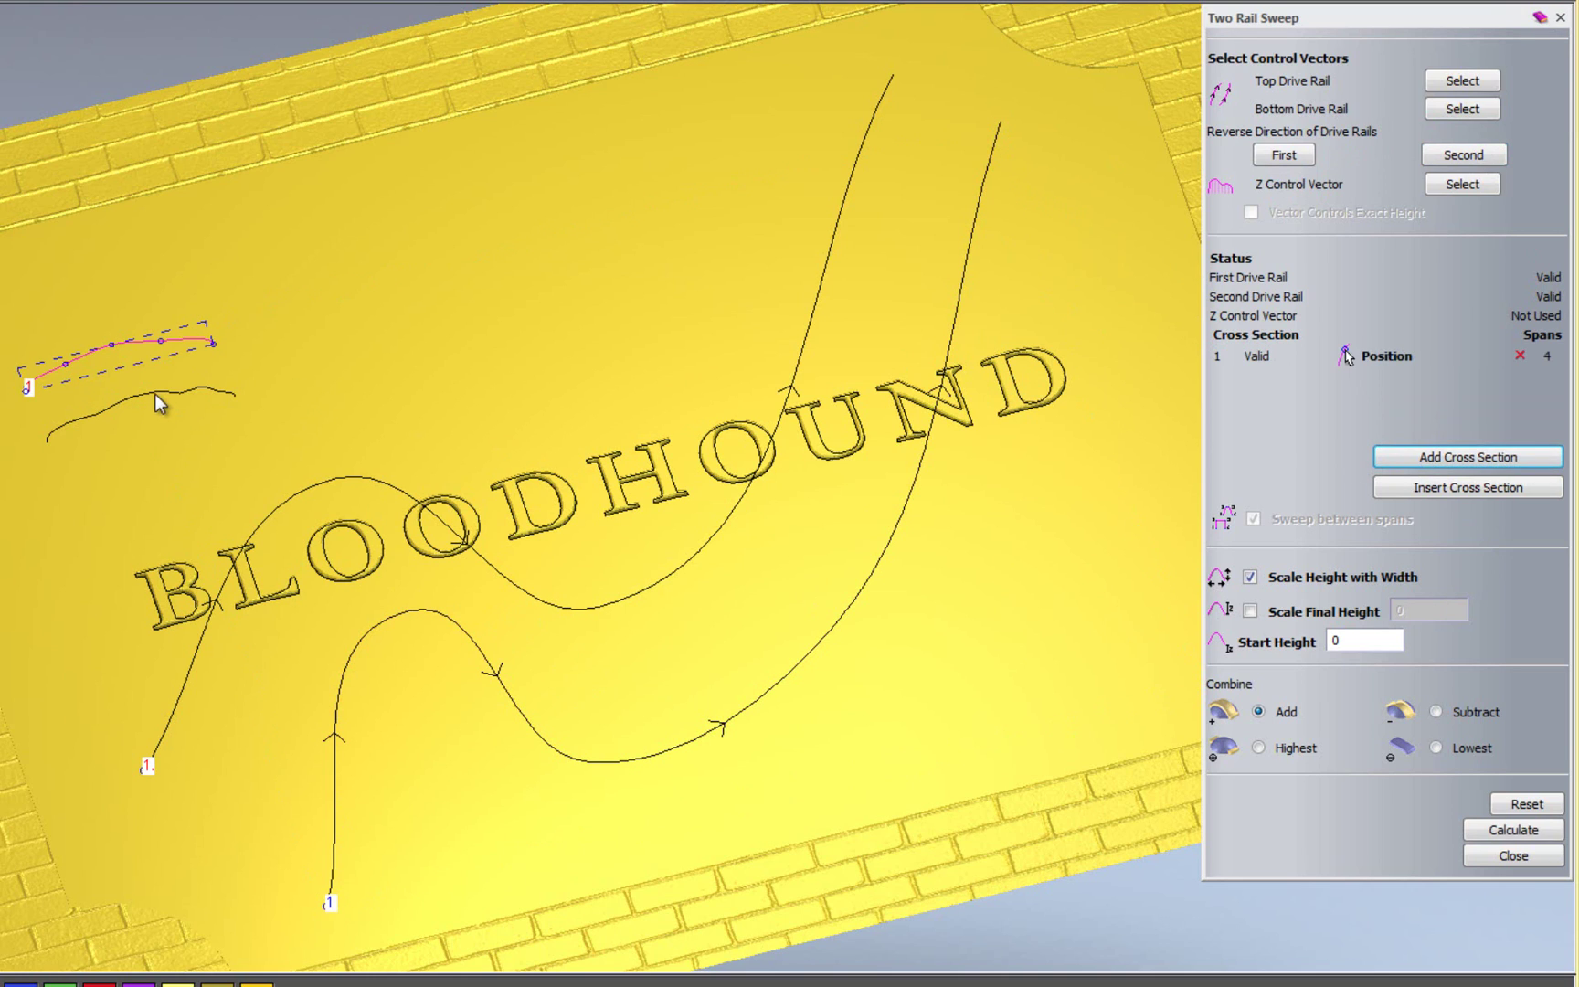
{"action": "left_click", "coordinate": [155, 394]}
{"action": "left_click", "coordinate": [1462, 457]}
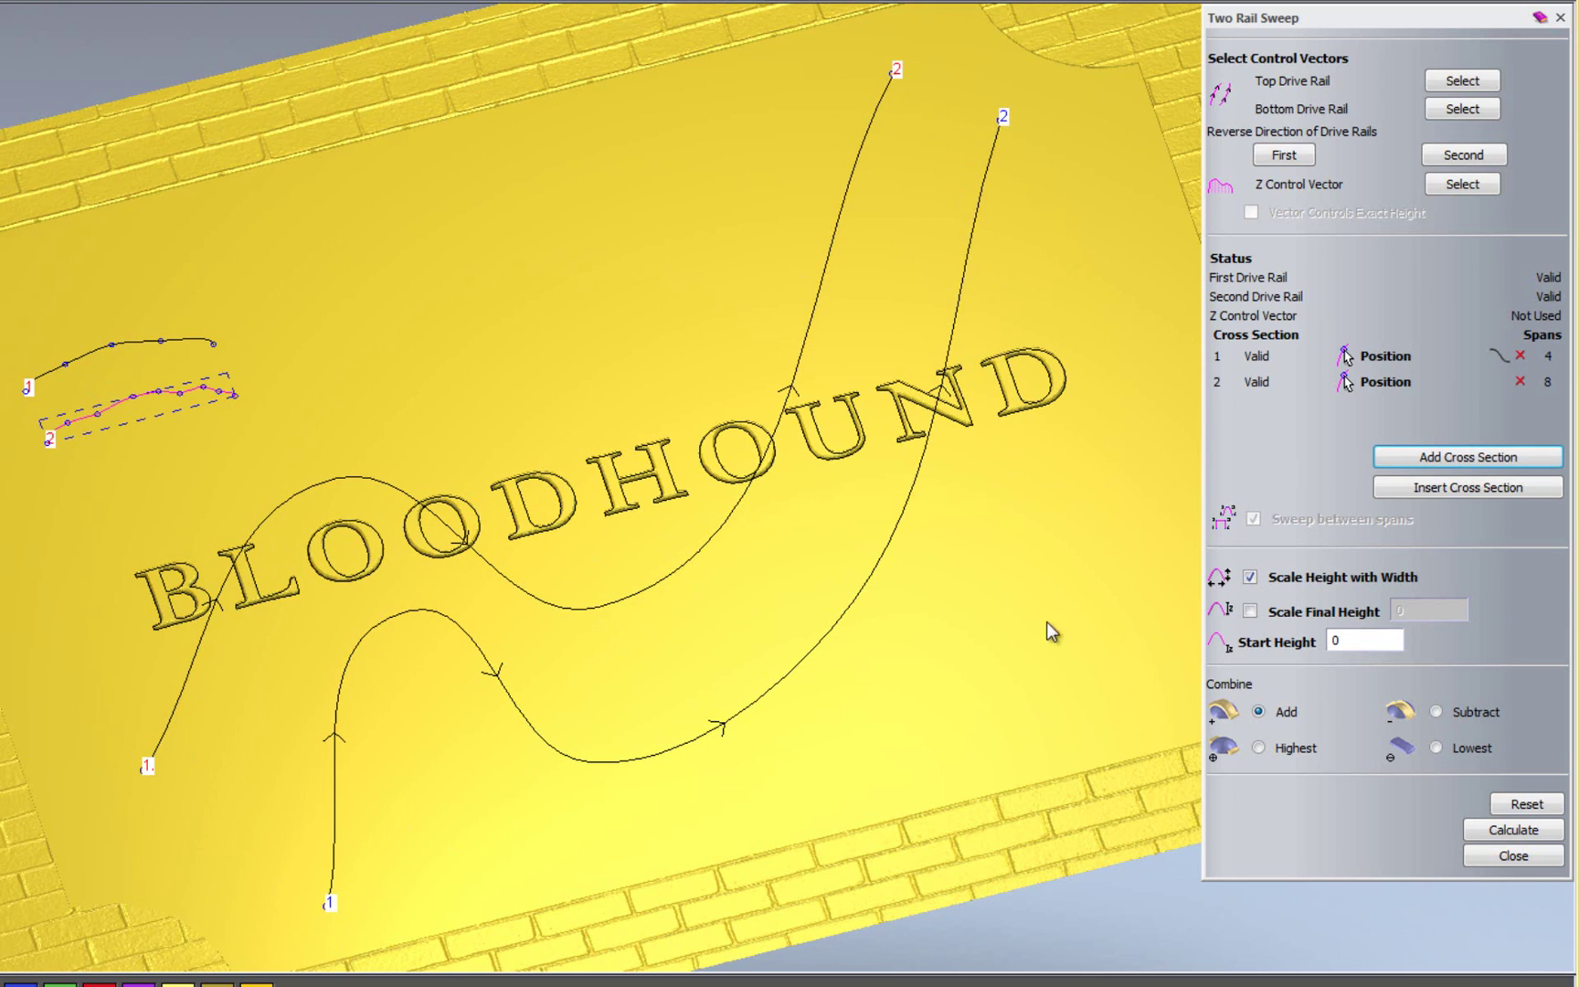
Scale the sweep's final height to 1, combine it using Highest, calculate the relief and close the sweep settings
{"action": "left_click", "coordinate": [1250, 612]}
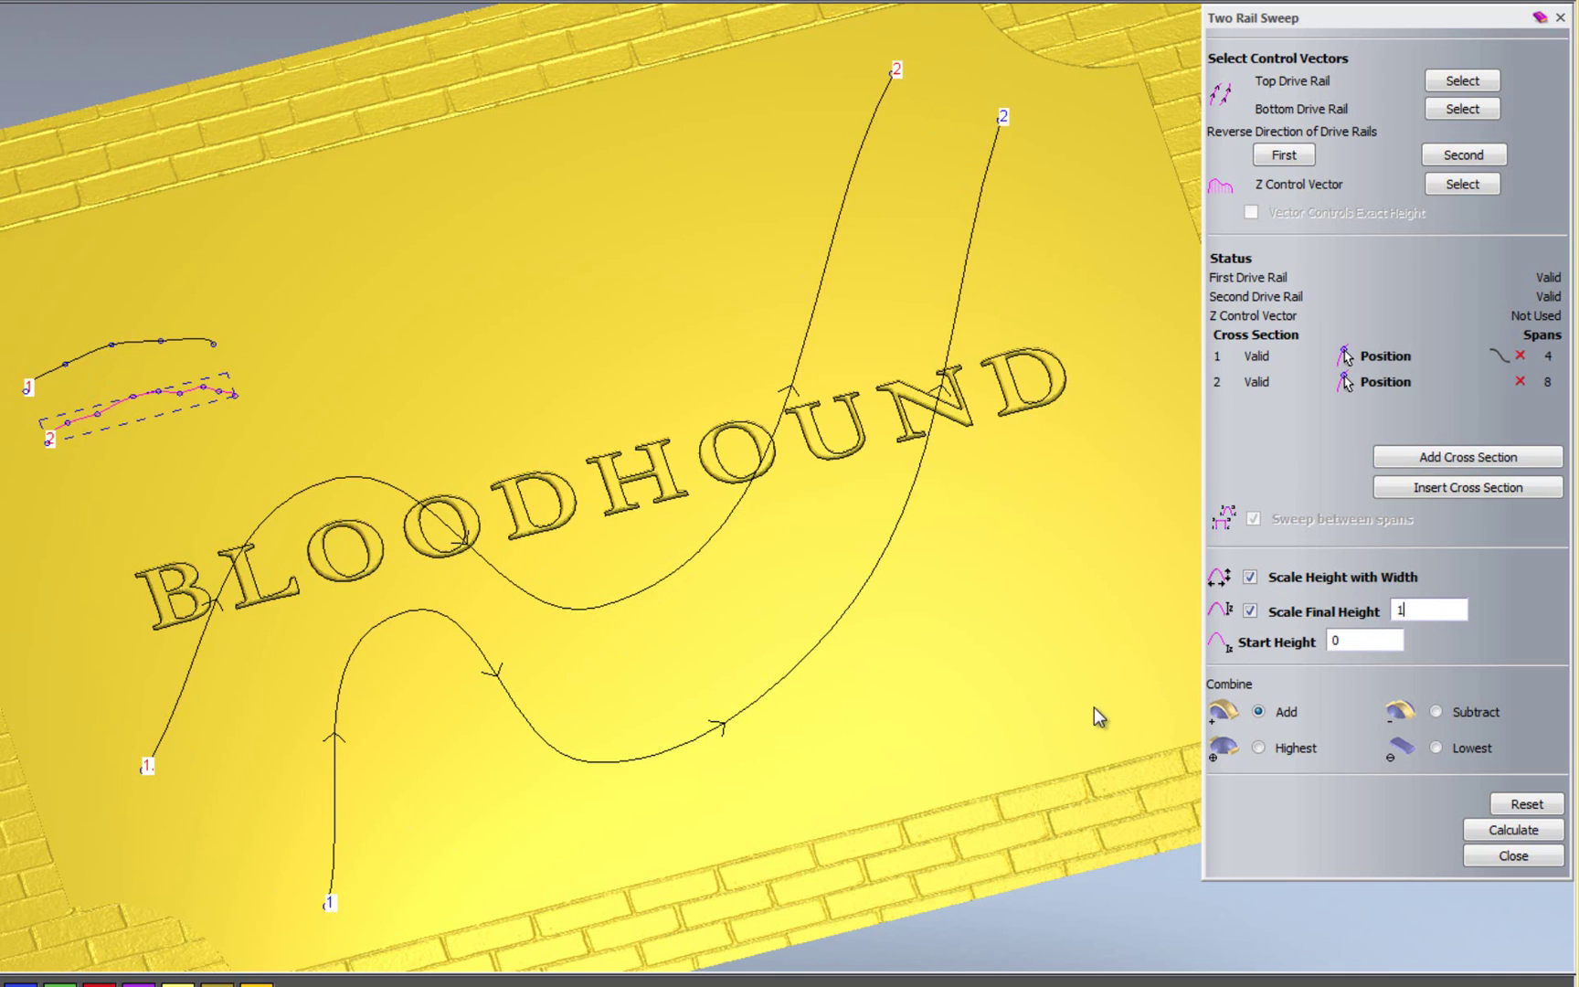
{"action": "left_click", "coordinate": [1259, 750]}
{"action": "left_click", "coordinate": [1503, 836]}
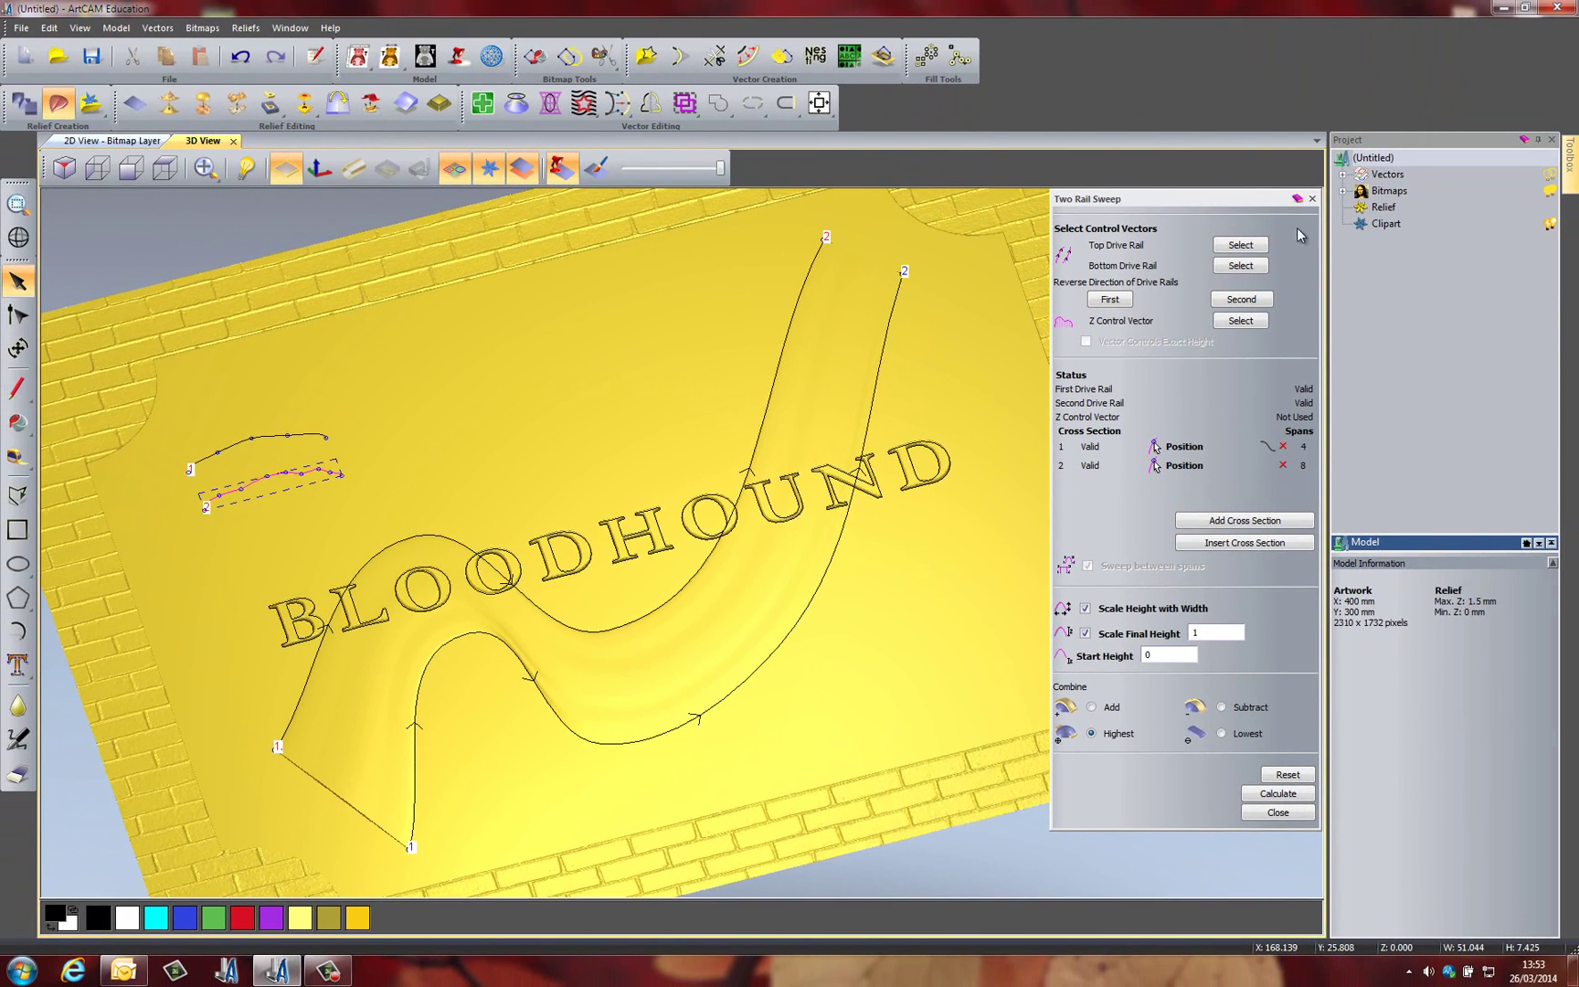
{"action": "left_click", "coordinate": [1312, 198]}
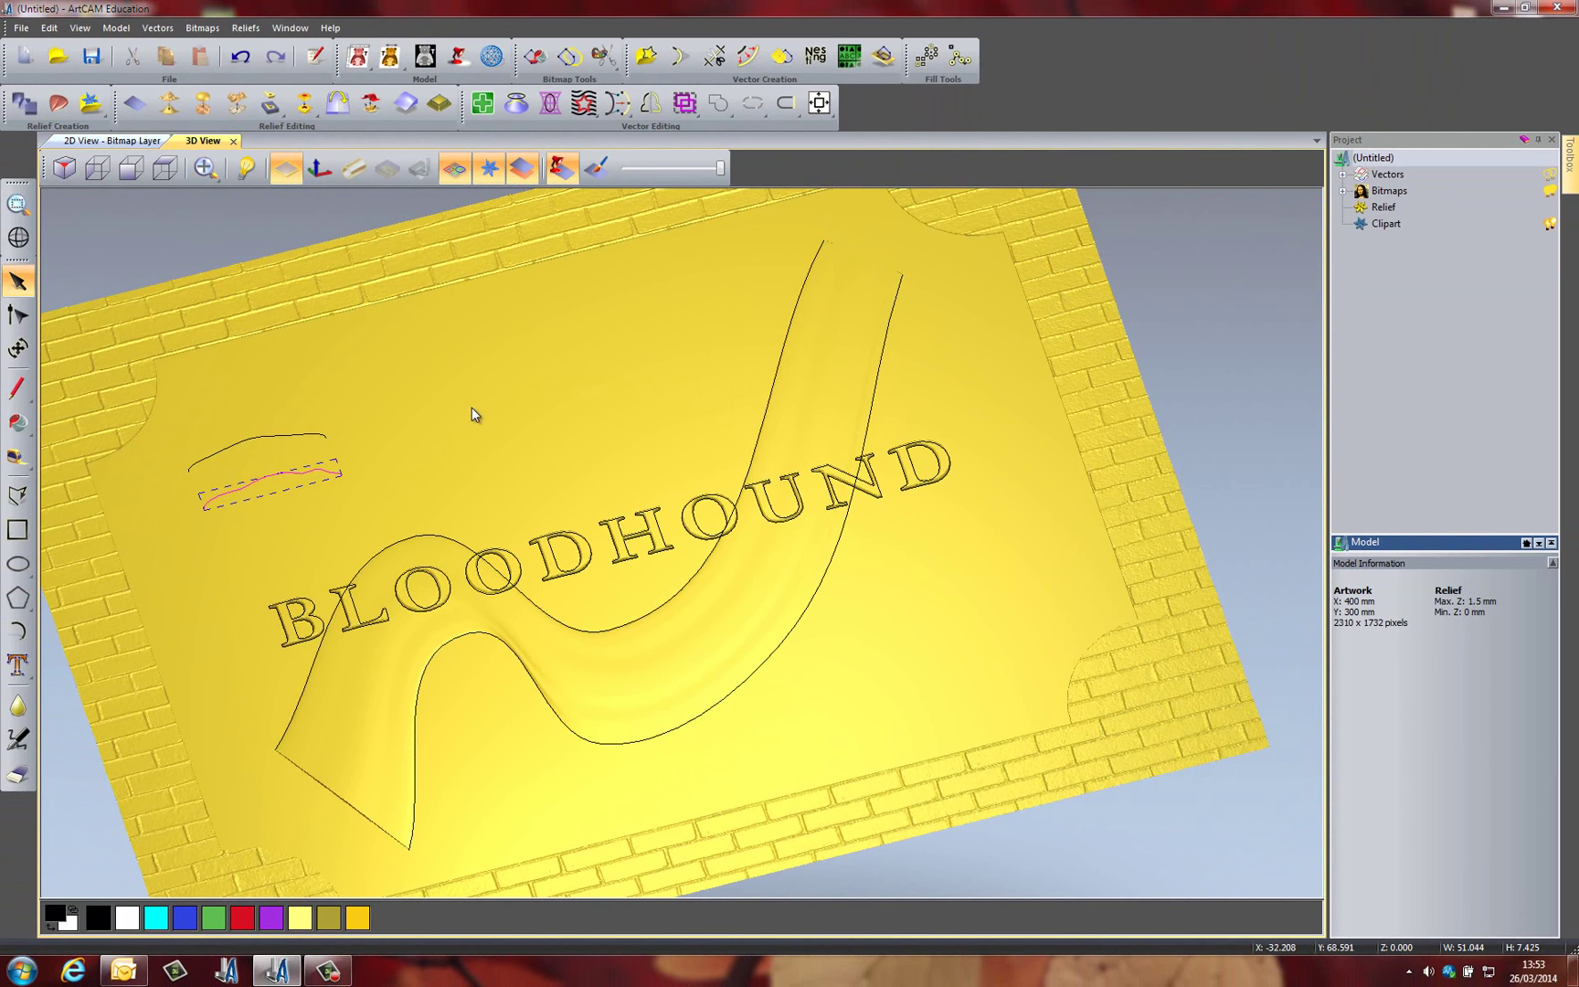
Hide the vectors and examine the swept relief around the lettering, ending close to its lower-left end
{"action": "left_click", "coordinate": [456, 170]}
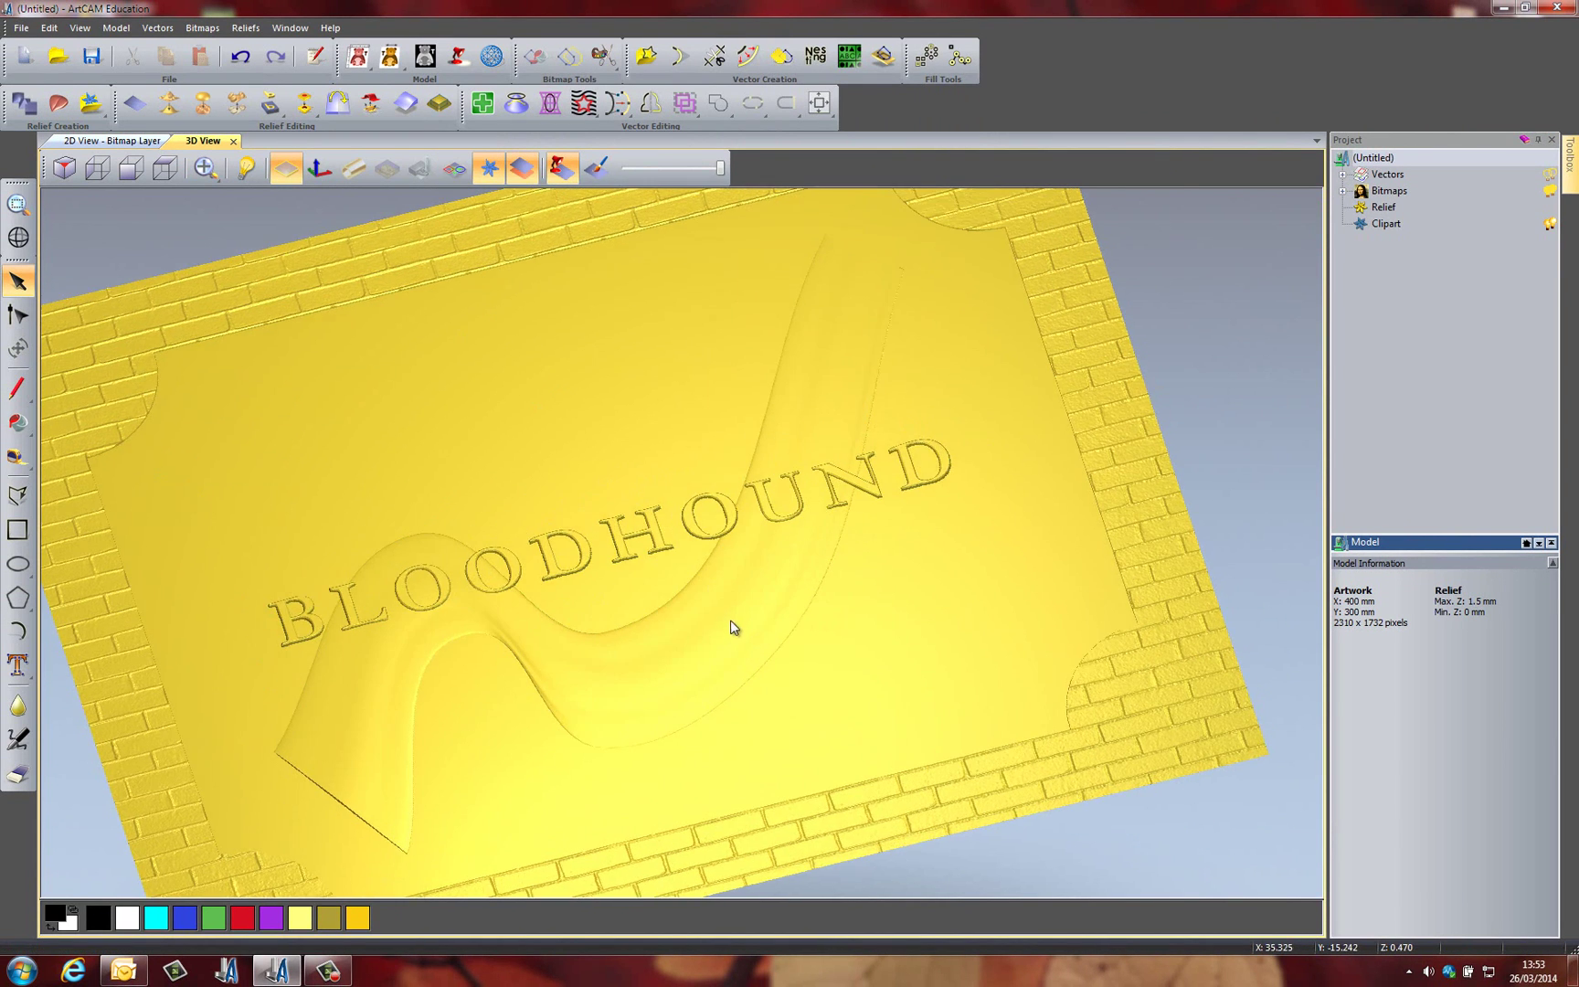
{"action": "left_click_drag", "start_coordinate": [731, 620], "coordinate": [742, 691]}
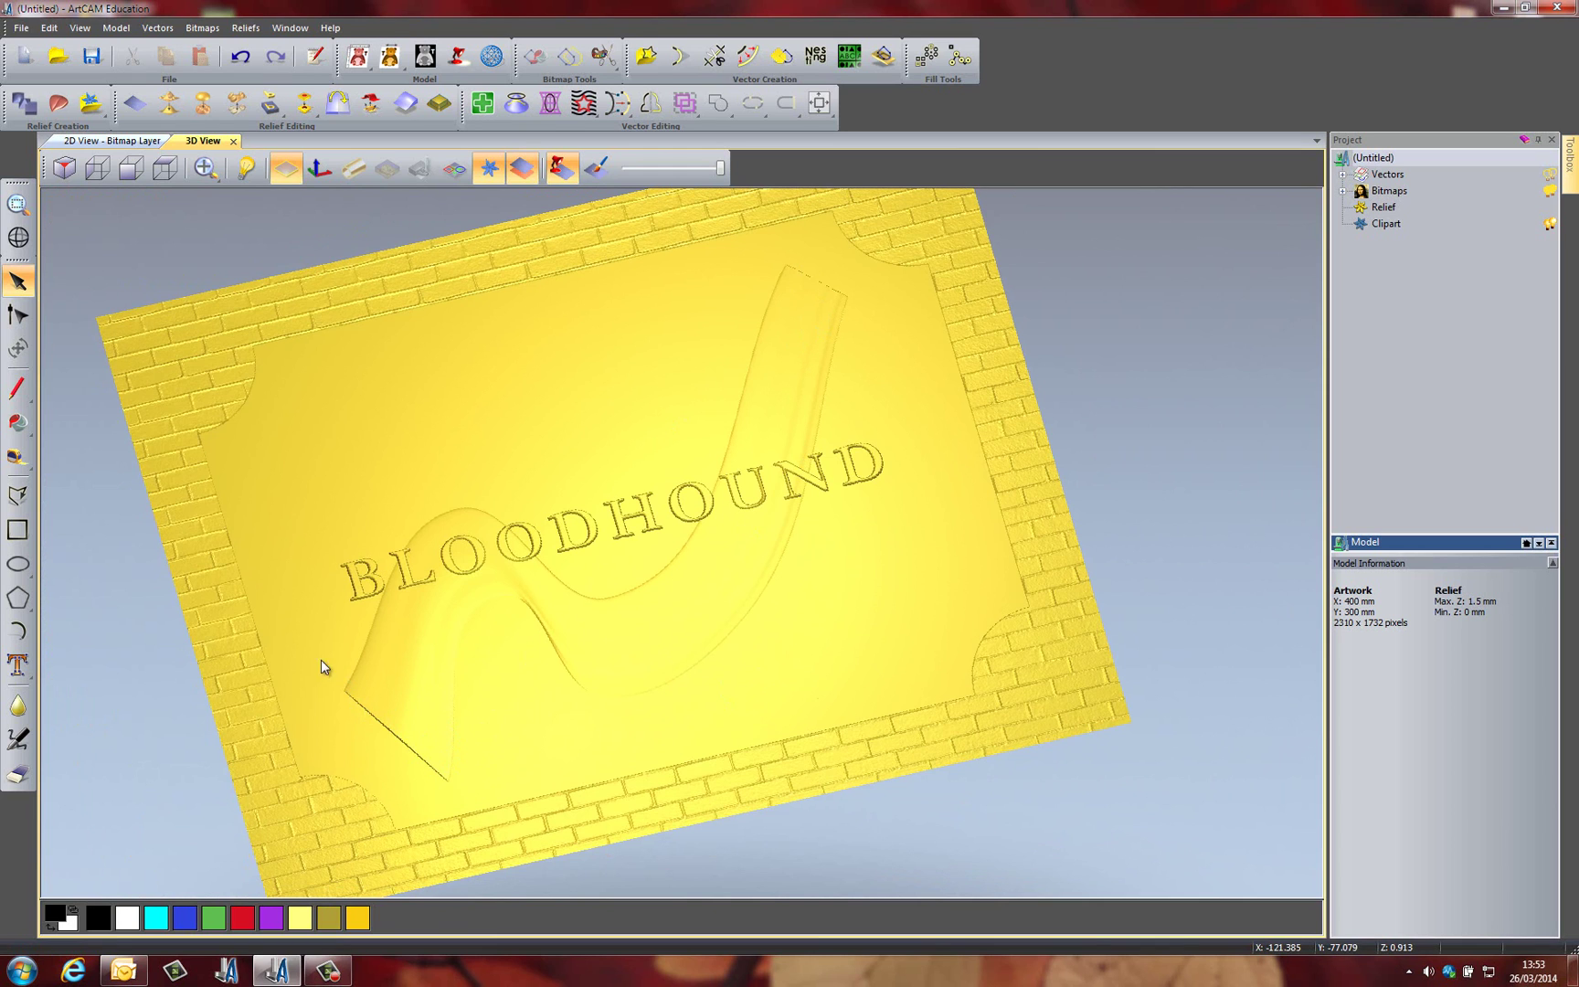
{"action": "left_click_drag", "start_coordinate": [481, 749], "coordinate": [548, 582]}
{"action": "scroll", "coordinate": [549, 582], "scroll_direction": "up", "scroll_amount": 2}
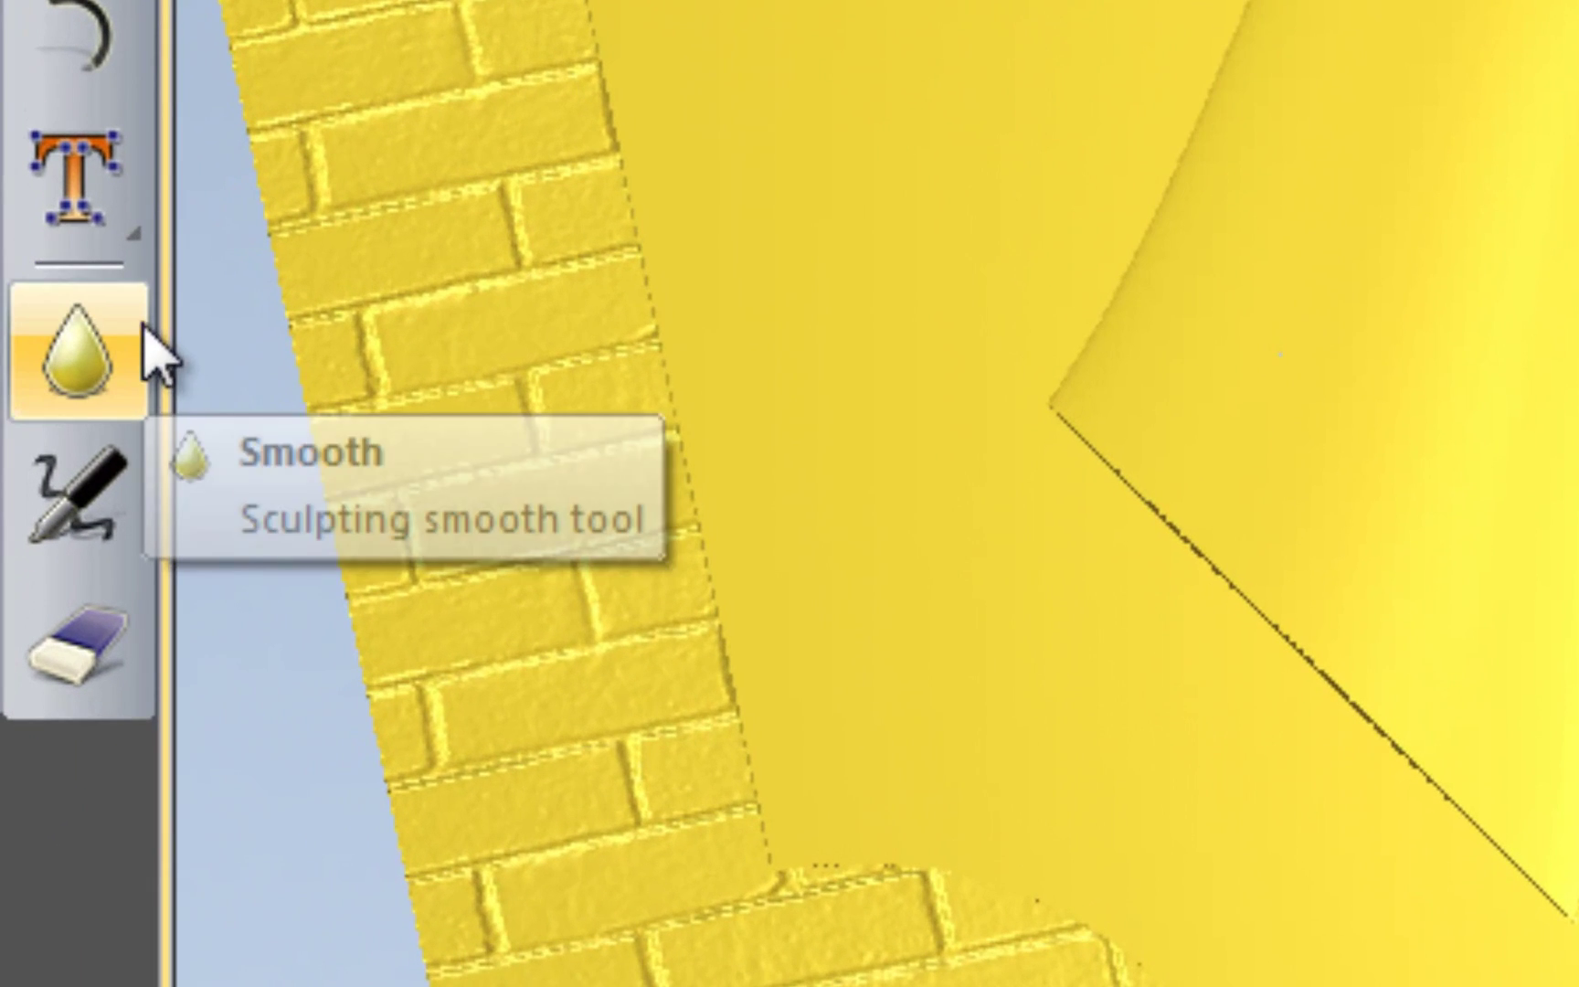
Start the sculpting Eraser with a radius of 31 pixels, strength of 11% and mode Erase to Base Plane
{"action": "left_click", "coordinate": [116, 654]}
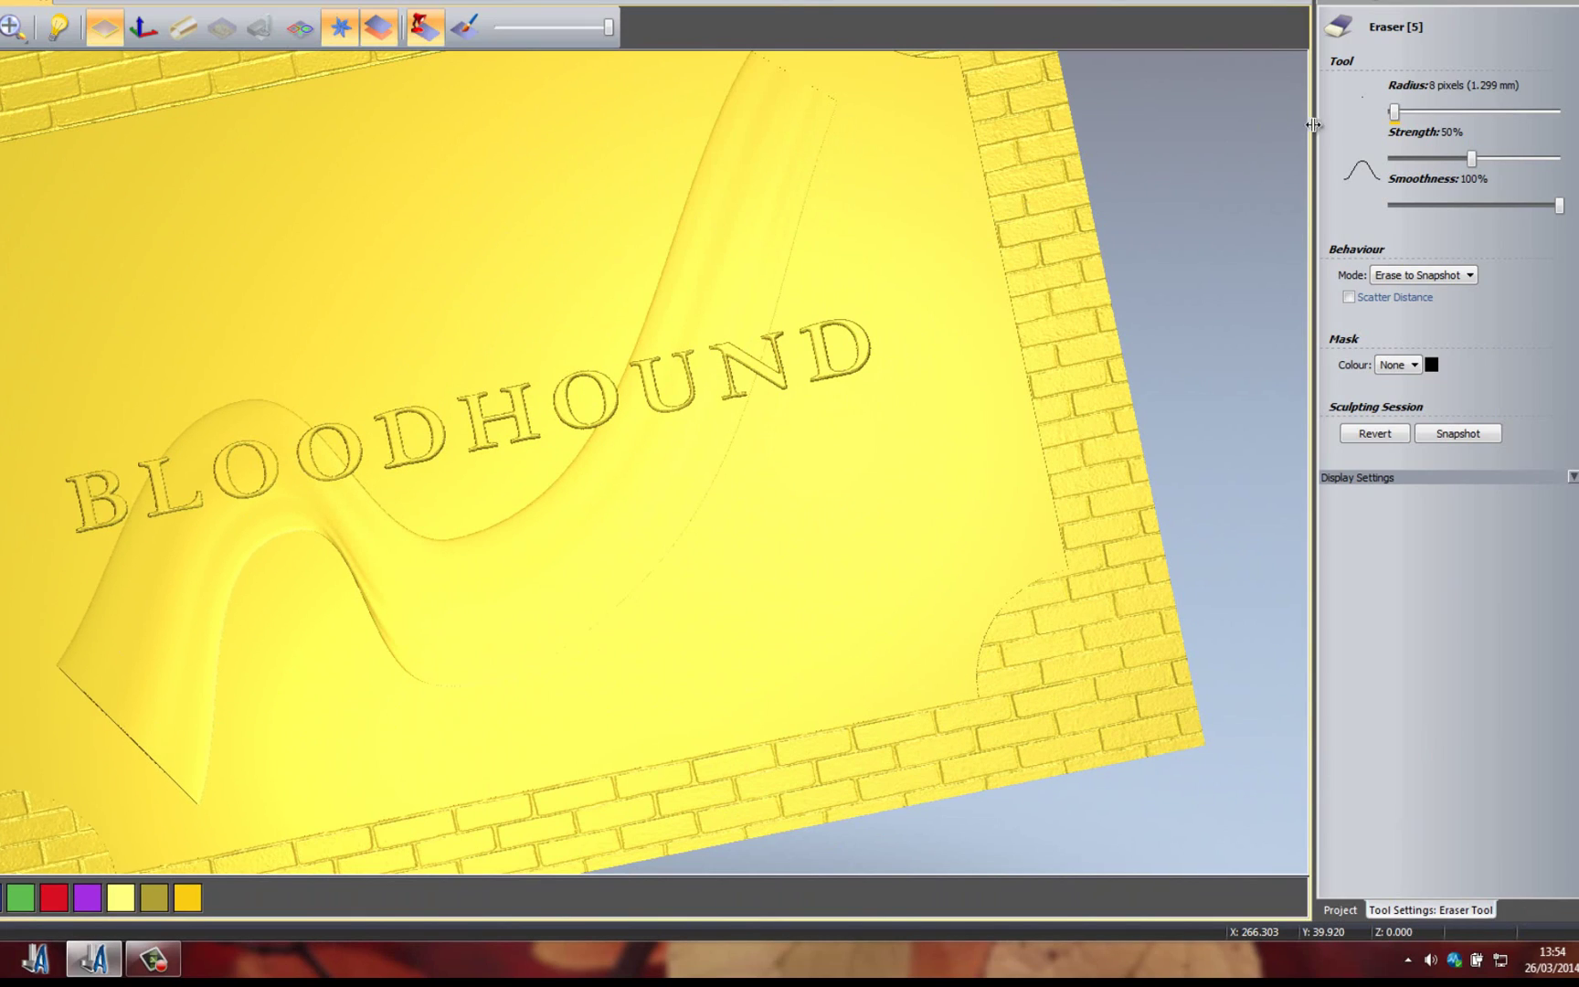
{"action": "left_click_drag", "start_coordinate": [1394, 111], "coordinate": [1415, 111]}
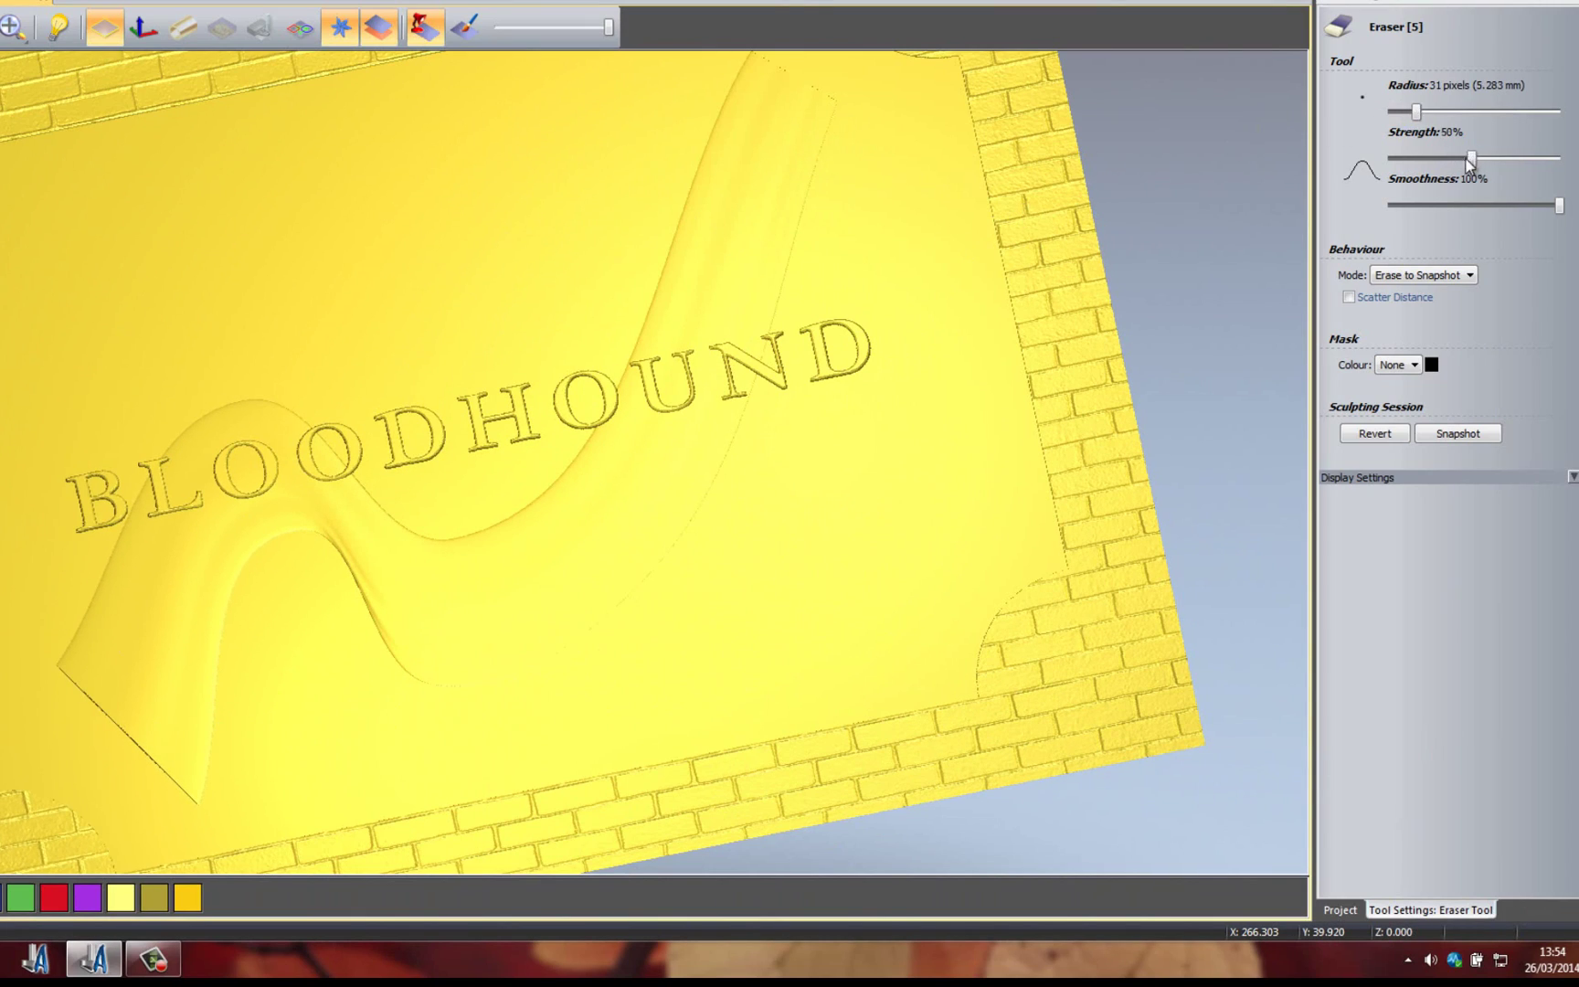
{"action": "left_click_drag", "start_coordinate": [1469, 161], "coordinate": [1404, 160]}
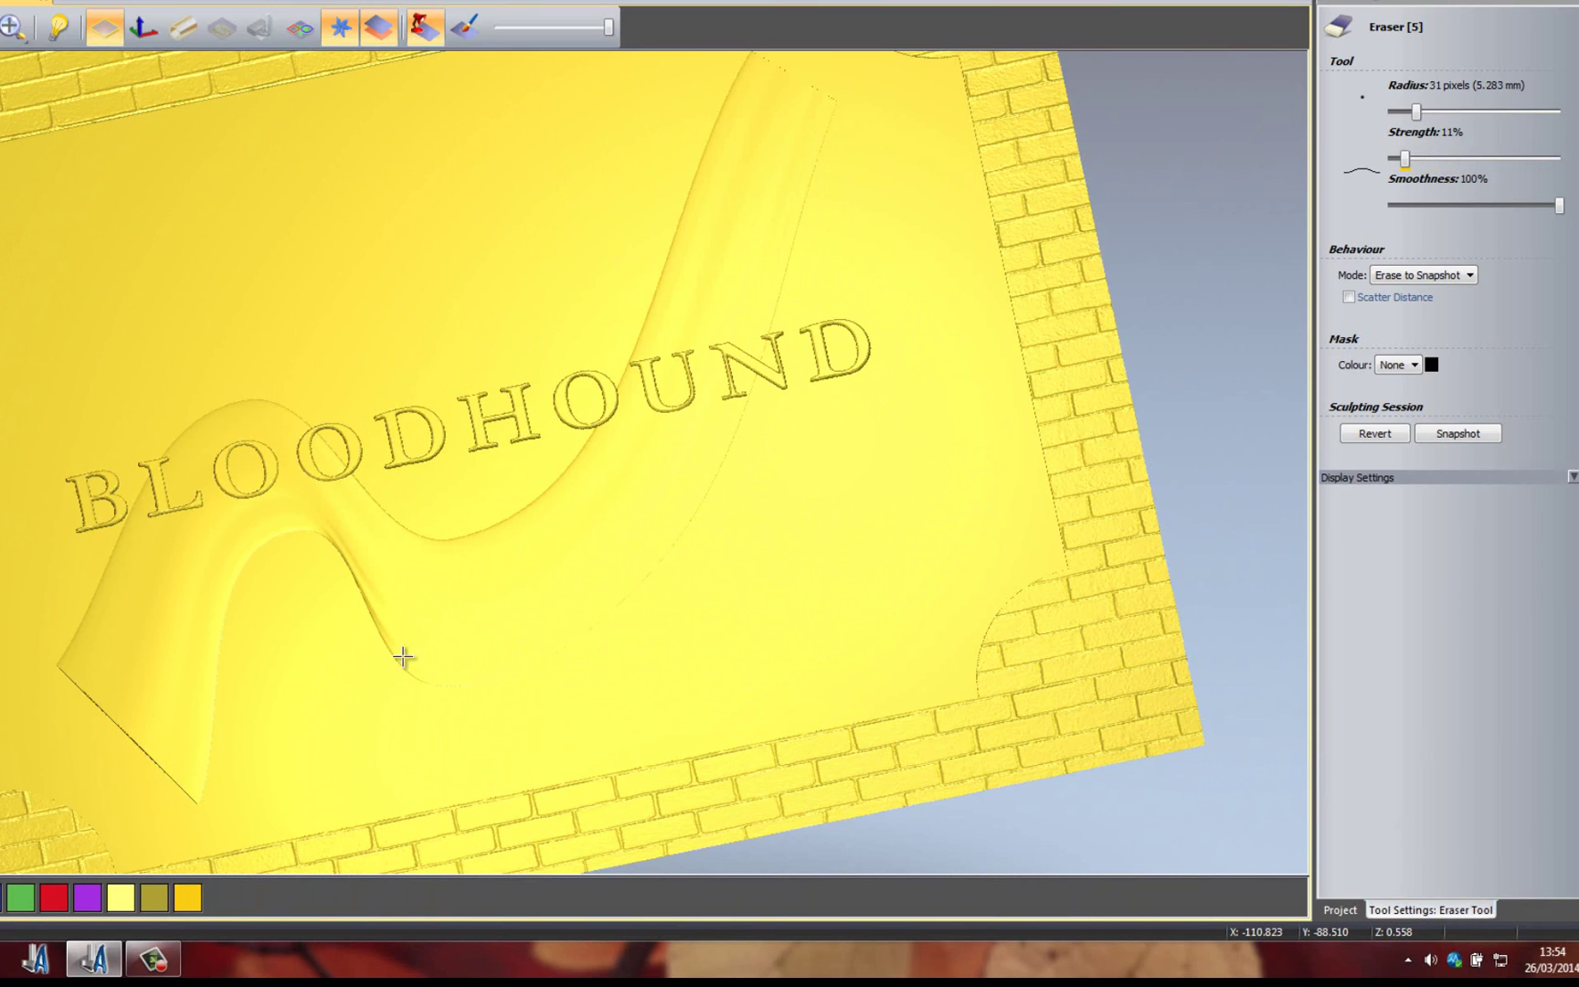
{"action": "left_click", "coordinate": [1409, 276]}
{"action": "left_click", "coordinate": [1413, 316]}
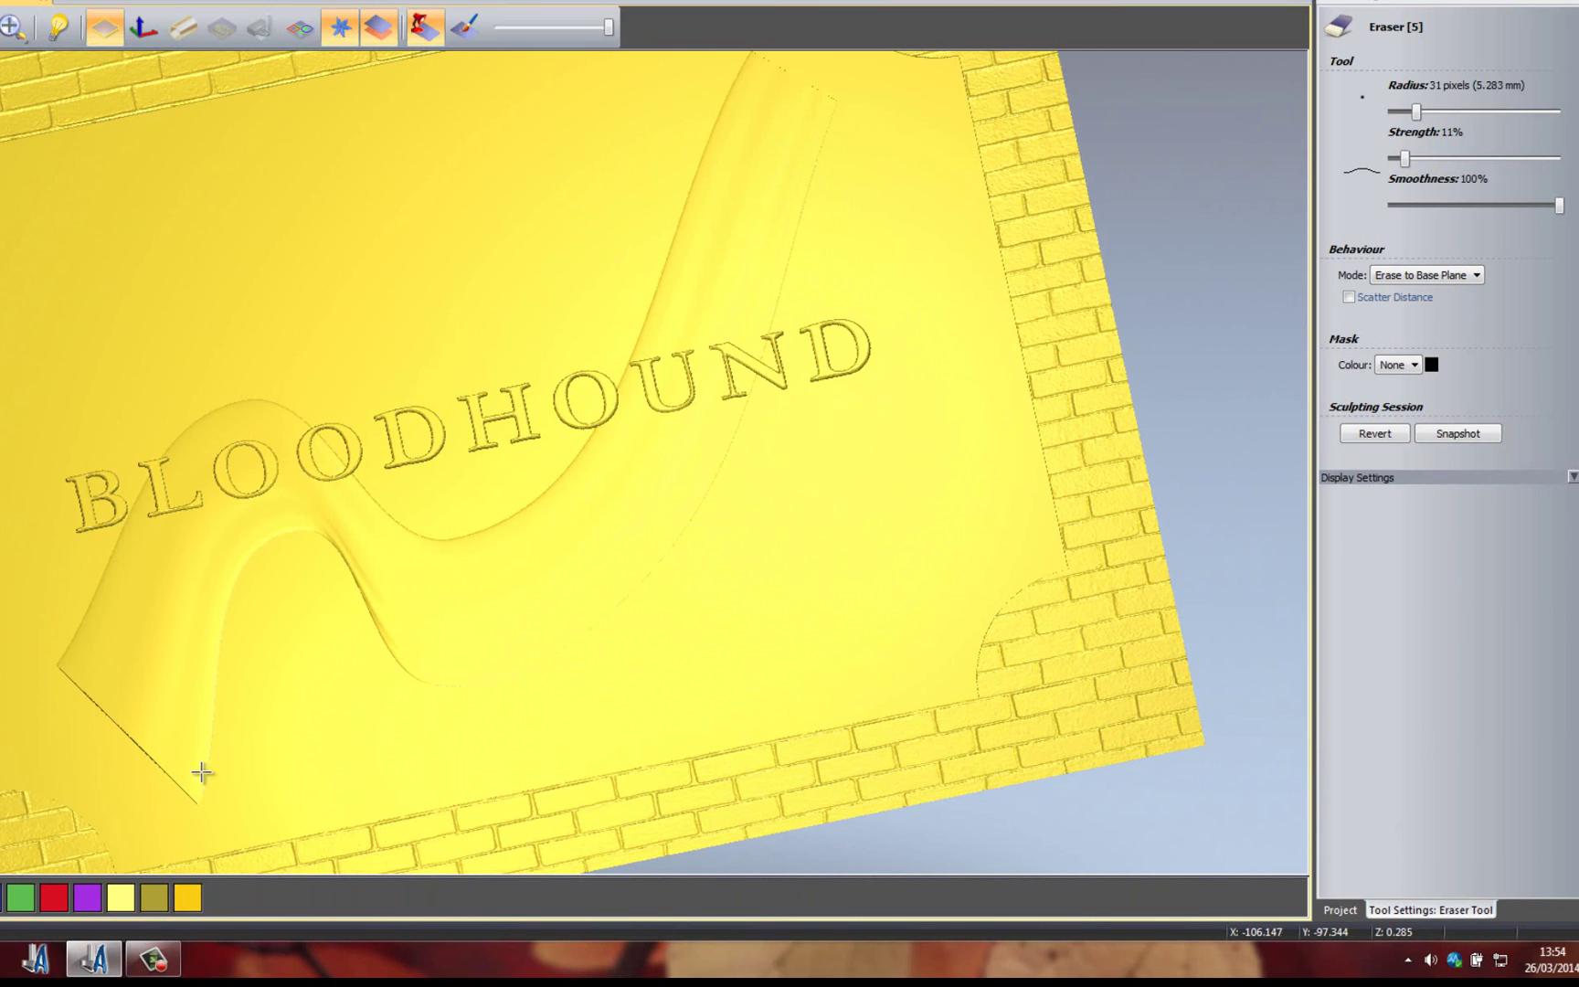
Fade the ribbon's lower-left end into the base plane with eraser strokes, enlarging the radius to 71 and finally 205 pixels
{"action": "mouse_move", "coordinate": [202, 773]}
{"action": "left_mouse_down"}
{"action": "mouse_move", "coordinate": [179, 797]}
{"action": "mouse_move", "coordinate": [184, 769]}
{"action": "mouse_move", "coordinate": [160, 779]}
{"action": "mouse_move", "coordinate": [202, 777]}
{"action": "left_mouse_up"}
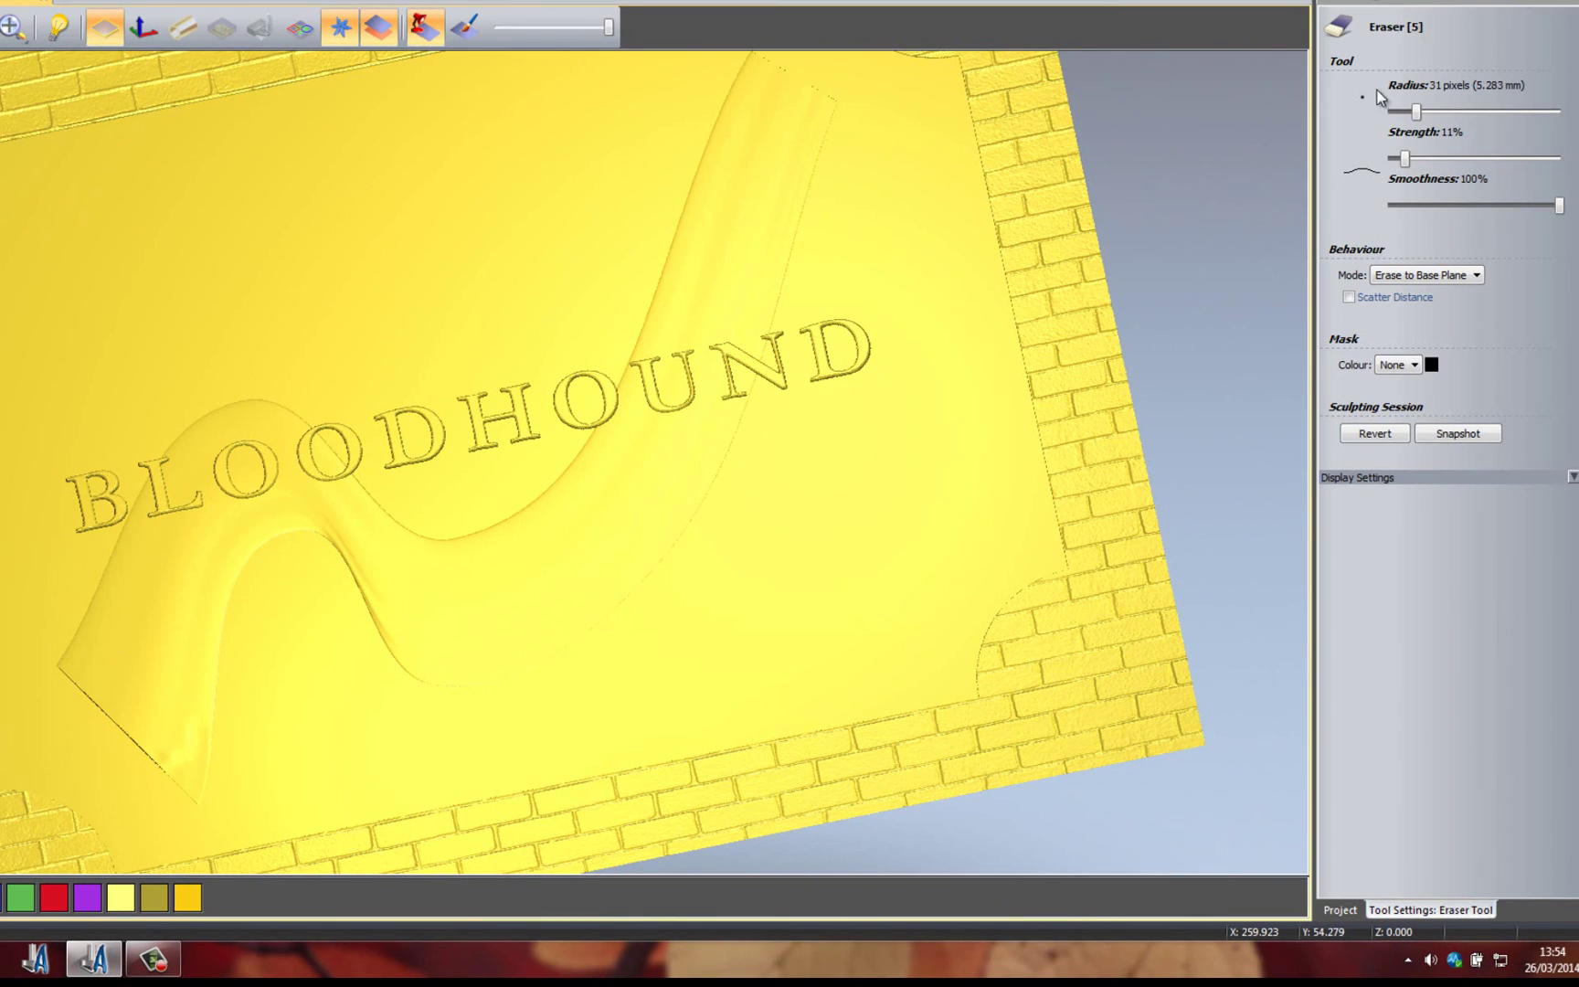
{"action": "left_click_drag", "start_coordinate": [1416, 112], "coordinate": [1446, 112]}
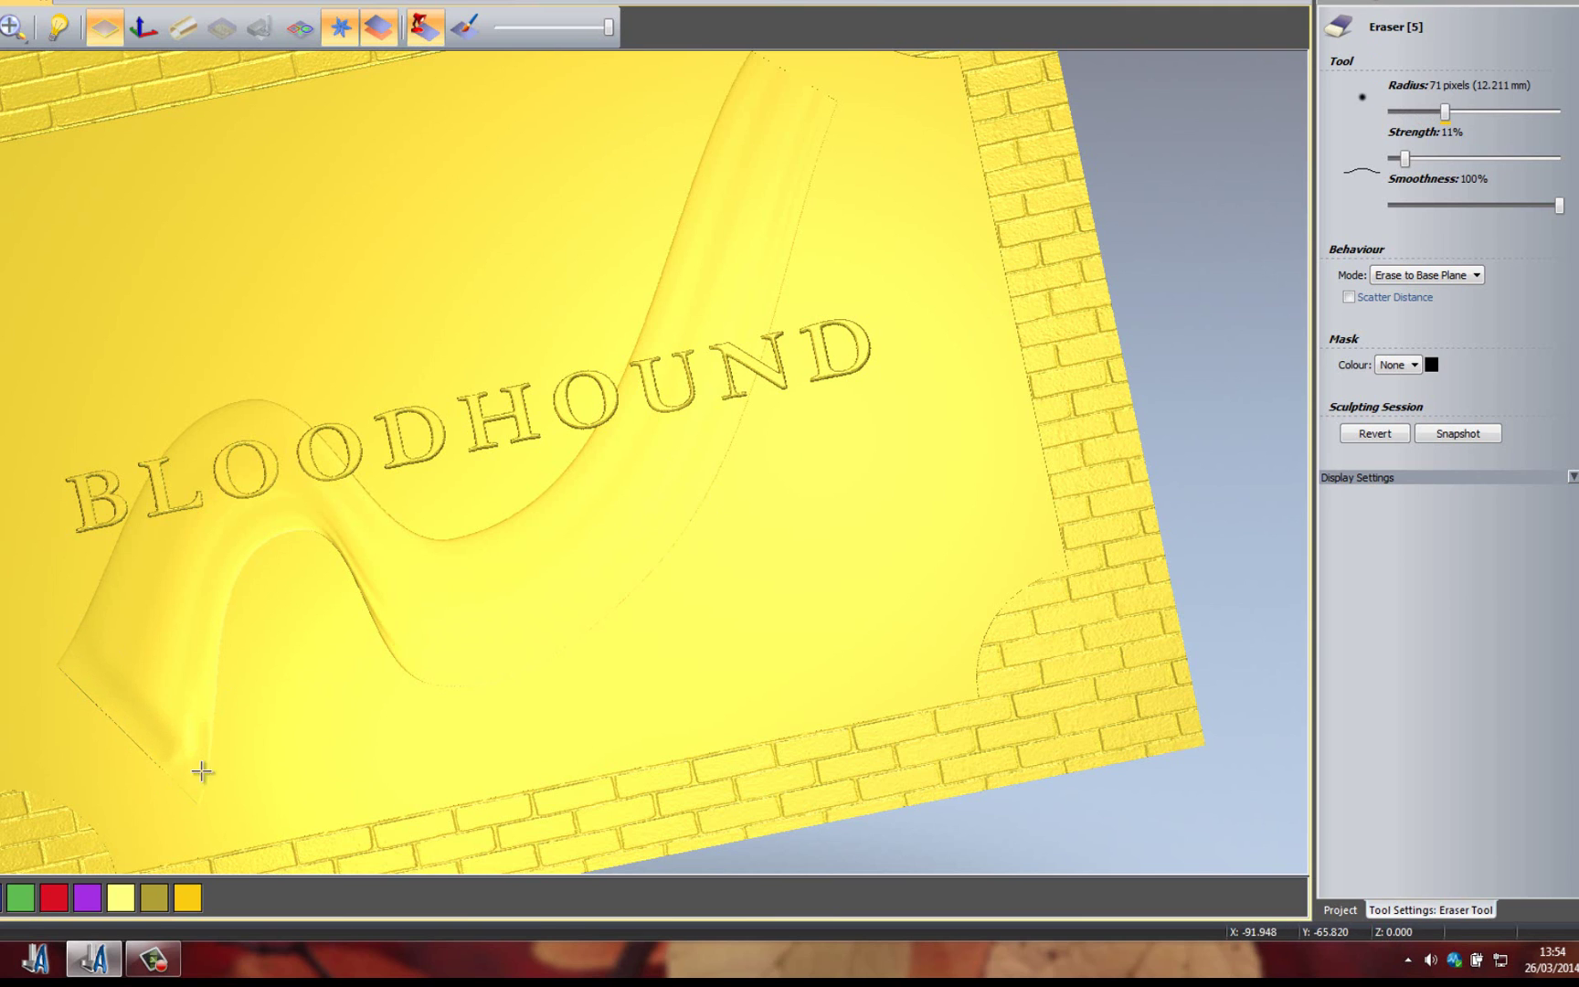
{"action": "scroll", "coordinate": [324, 757], "scroll_direction": "down", "scroll_amount": 3}
{"action": "scroll", "coordinate": [311, 656], "scroll_direction": "up", "scroll_amount": 5}
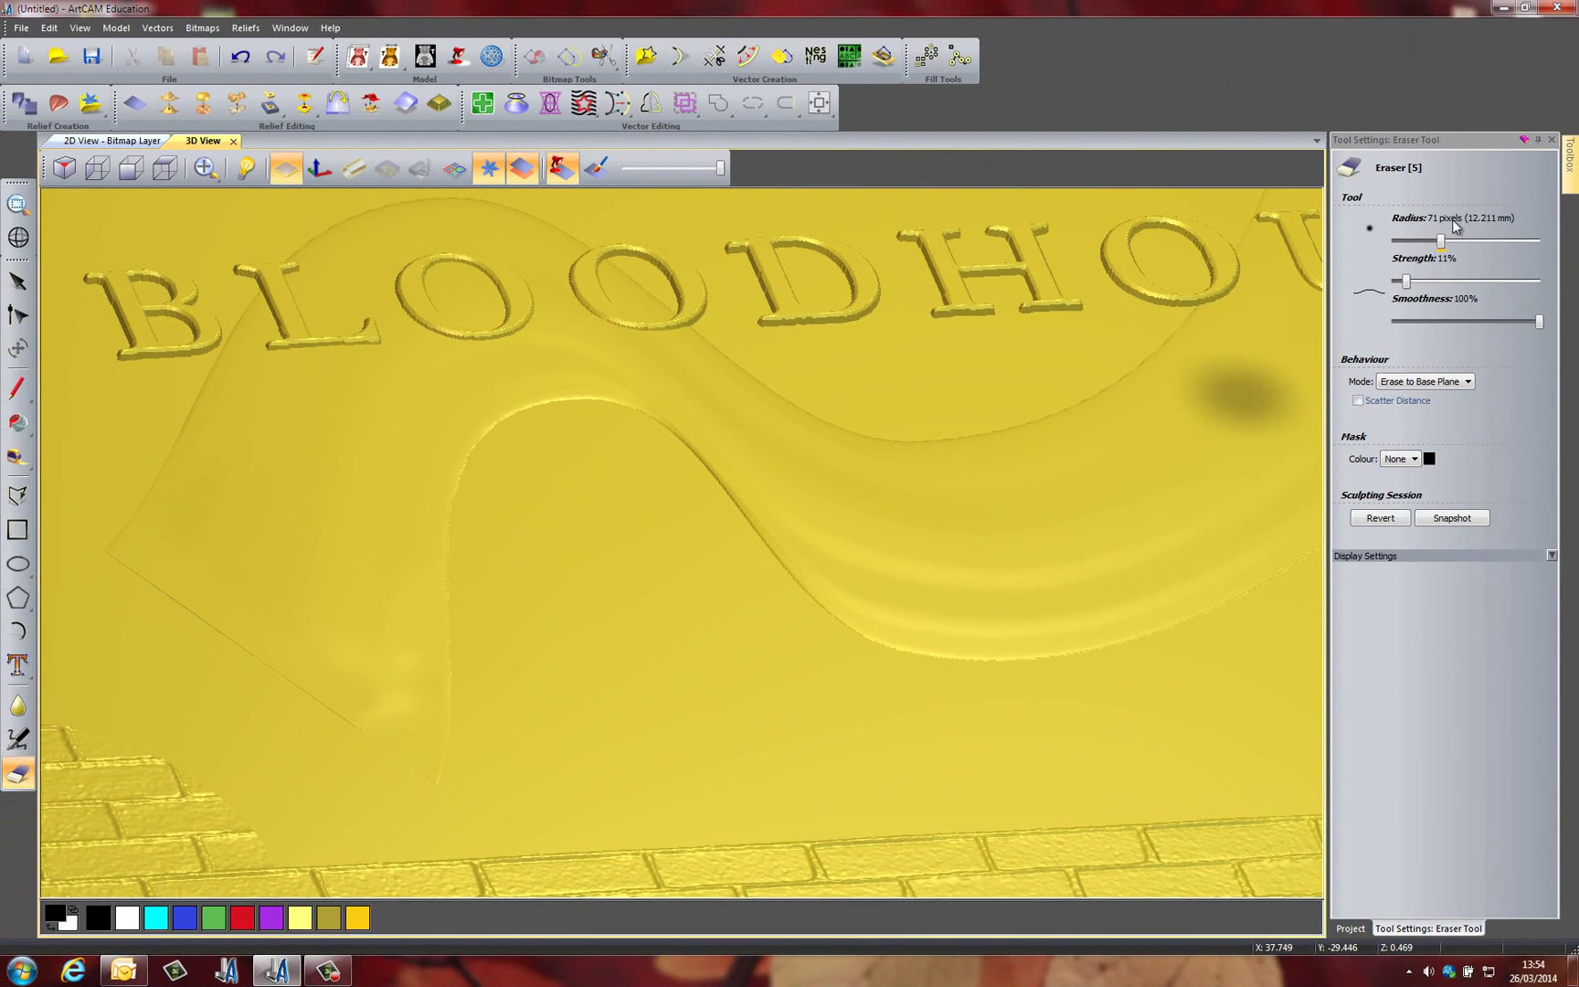
{"action": "left_click_drag", "start_coordinate": [1442, 241], "coordinate": [1489, 241]}
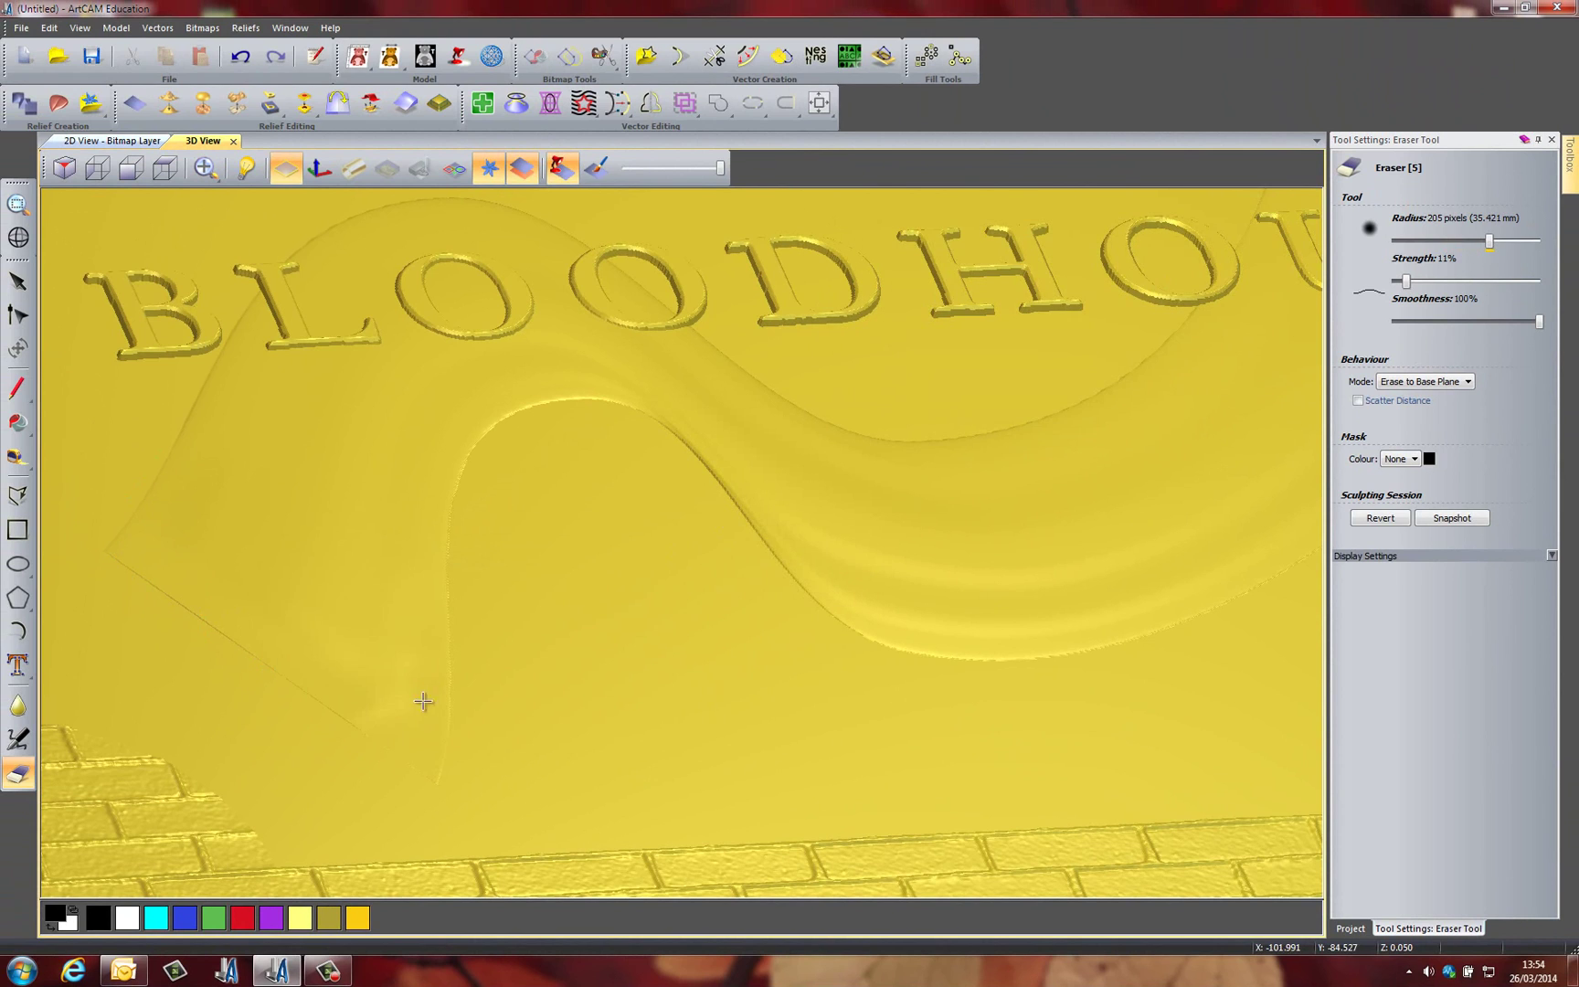
{"action": "mouse_move", "coordinate": [423, 700]}
{"action": "left_mouse_down"}
{"action": "mouse_move", "coordinate": [457, 710]}
{"action": "mouse_move", "coordinate": [457, 655]}
{"action": "mouse_move", "coordinate": [416, 760]}
{"action": "mouse_move", "coordinate": [187, 638]}
{"action": "mouse_move", "coordinate": [154, 537]}
{"action": "mouse_move", "coordinate": [175, 461]}
{"action": "mouse_move", "coordinate": [130, 541]}
{"action": "left_mouse_up"}
{"action": "mouse_move", "coordinate": [189, 611]}
{"action": "left_mouse_down"}
{"action": "mouse_move", "coordinate": [161, 470]}
{"action": "mouse_move", "coordinate": [183, 434]}
{"action": "mouse_move", "coordinate": [193, 586]}
{"action": "mouse_move", "coordinate": [232, 629]}
{"action": "mouse_move", "coordinate": [306, 665]}
{"action": "mouse_move", "coordinate": [421, 596]}
{"action": "left_mouse_up"}
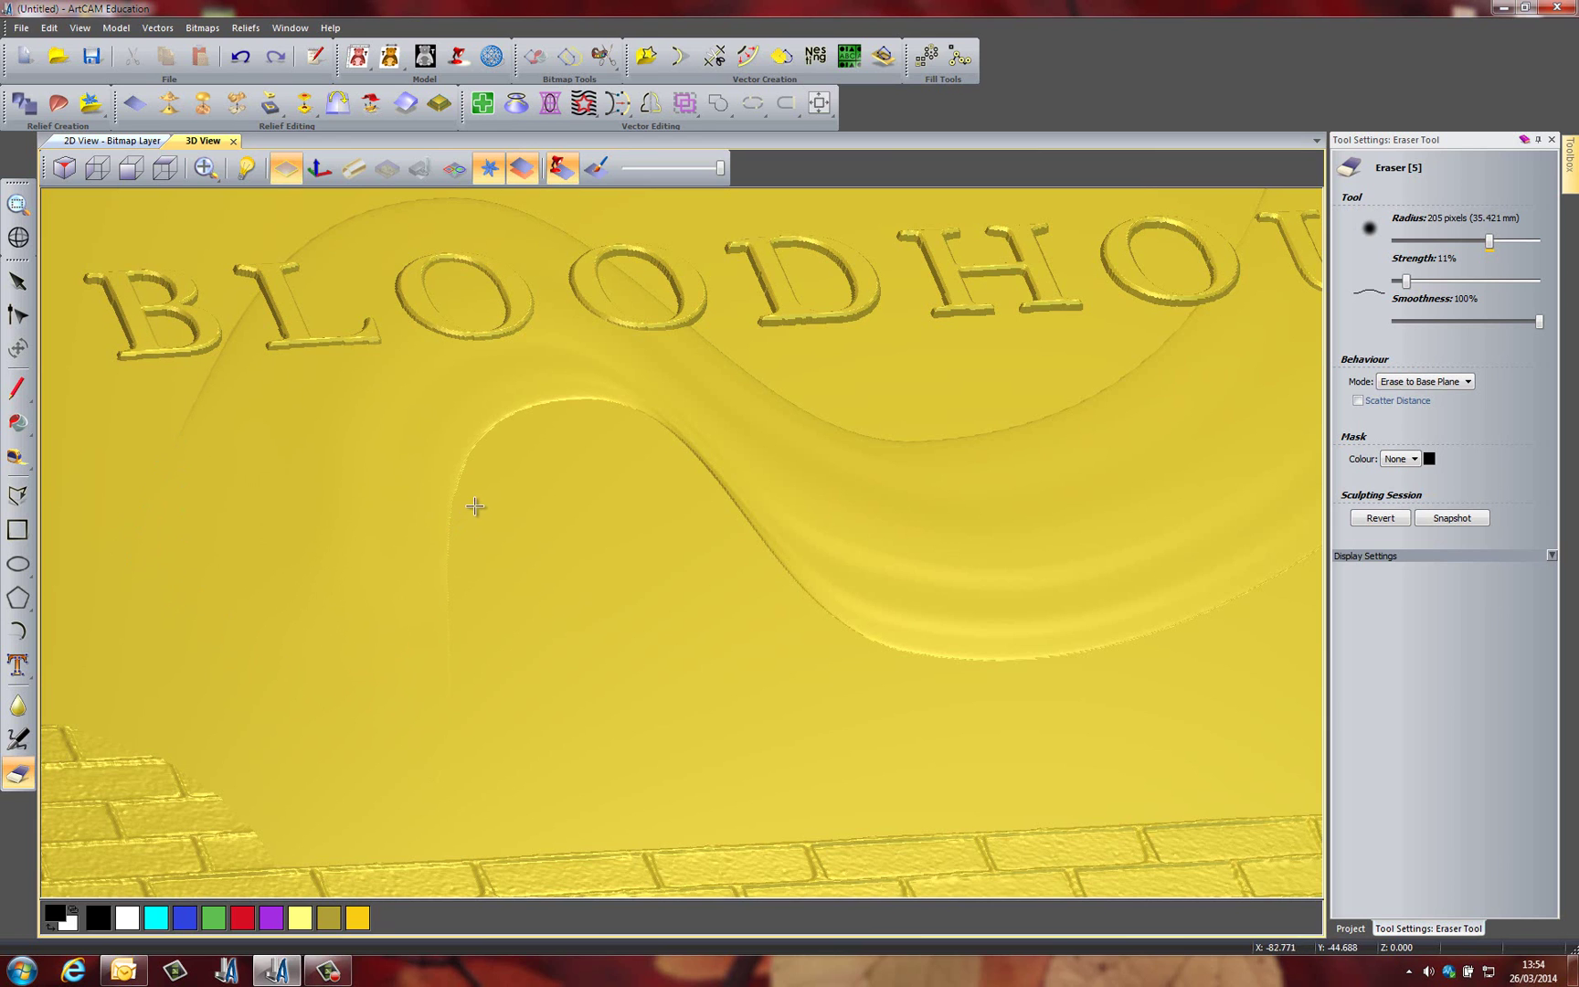
{"action": "left_click_drag", "start_coordinate": [505, 469], "coordinate": [501, 574]}
Fade the ribbon's upper-right end into the background with repeated eraser strokes over its tip and edges
{"action": "scroll", "coordinate": [501, 575], "scroll_direction": "down", "scroll_amount": 3}
{"action": "middle_click_drag", "start_coordinate": [778, 536], "coordinate": [715, 547]}
{"action": "scroll", "coordinate": [715, 546], "scroll_direction": "down", "scroll_amount": 5}
{"action": "scroll", "coordinate": [723, 310], "scroll_direction": "up", "scroll_amount": 8}
{"action": "left_click_drag", "start_coordinate": [723, 310], "coordinate": [613, 444]}
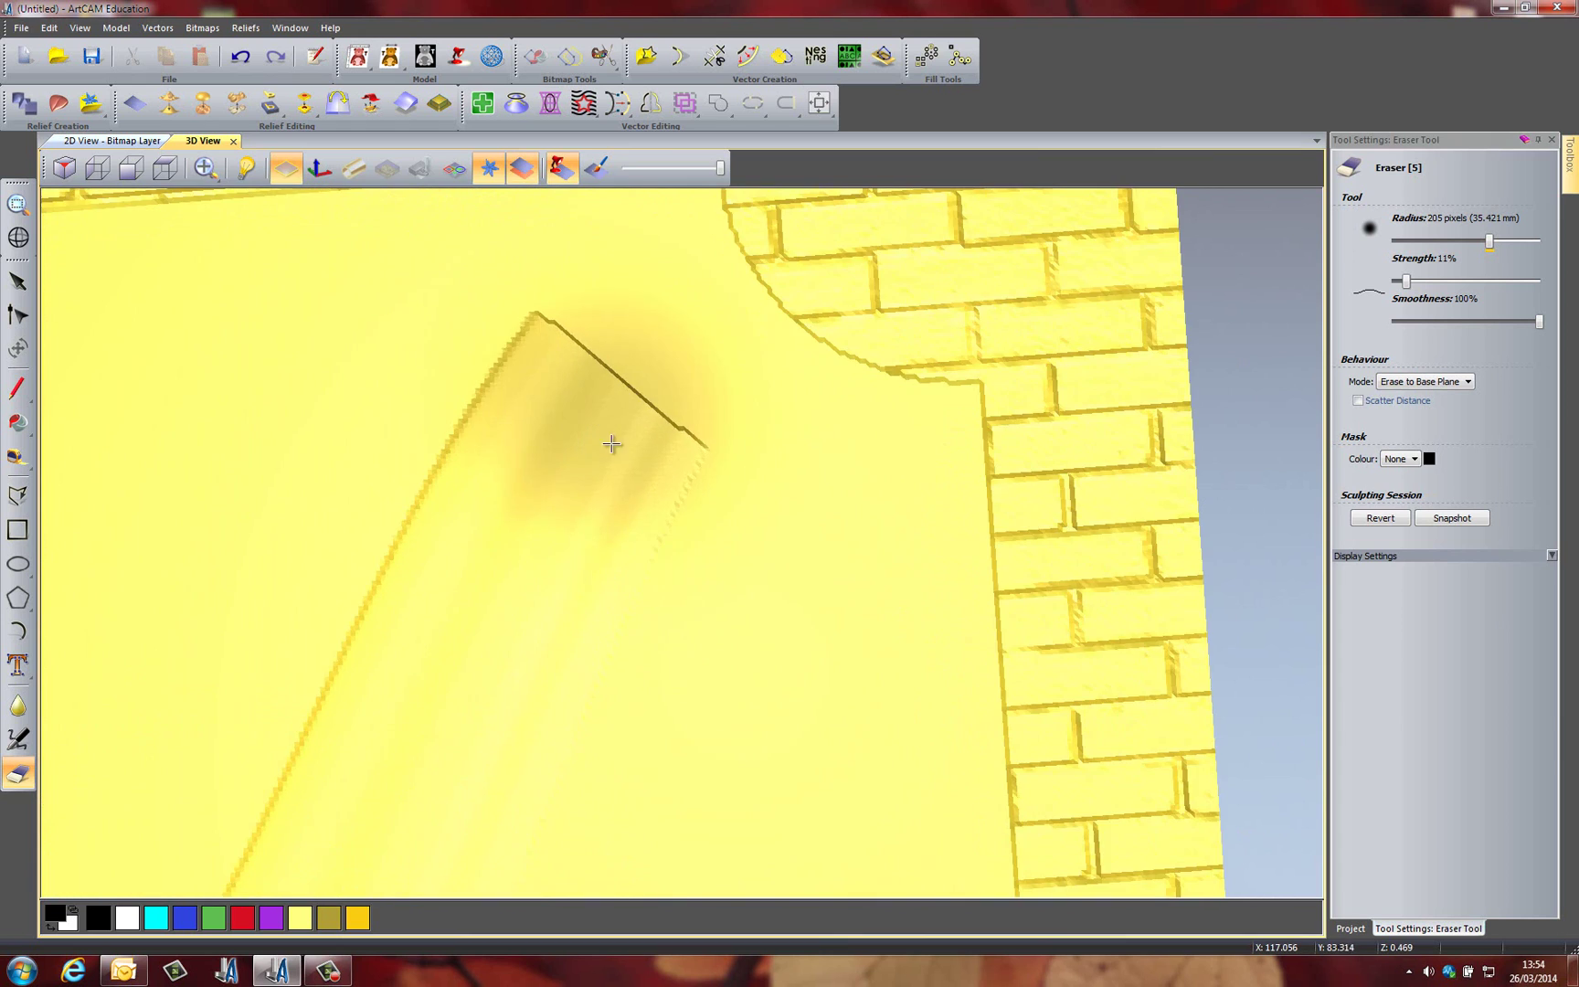
{"action": "mouse_move", "coordinate": [613, 444]}
{"action": "middle_mouse_down"}
{"action": "mouse_move", "coordinate": [807, 458]}
{"action": "mouse_move", "coordinate": [613, 473]}
{"action": "middle_mouse_up"}
{"action": "left_click_drag", "start_coordinate": [613, 473], "coordinate": [660, 526]}
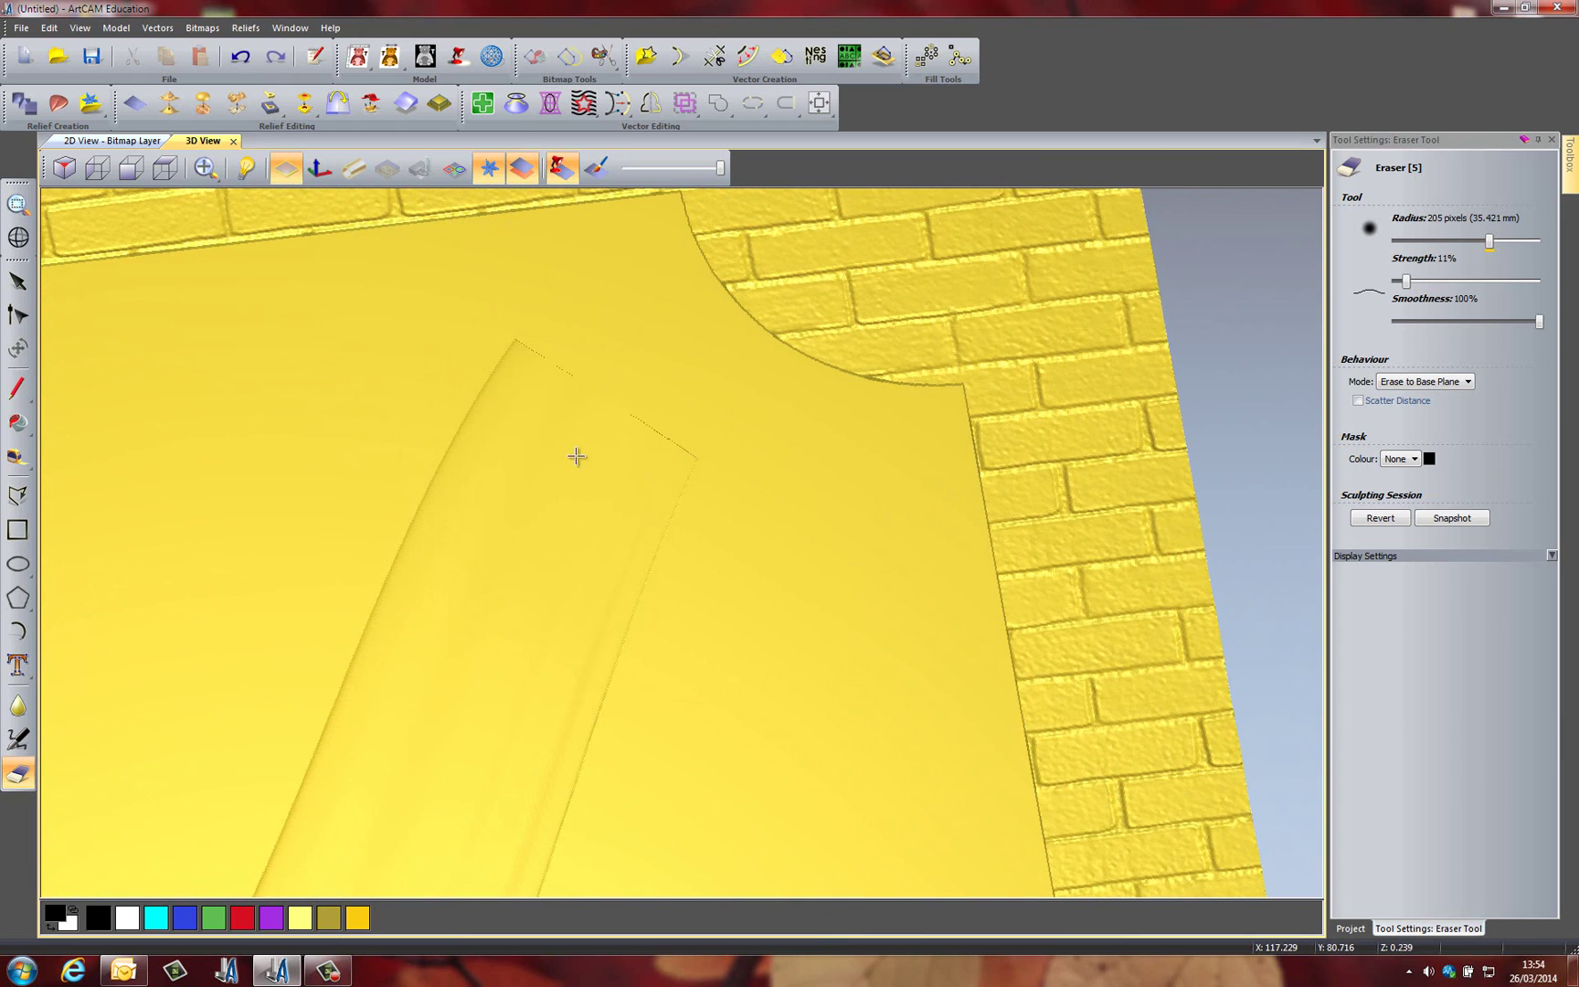
{"action": "mouse_move", "coordinate": [545, 373]}
{"action": "left_mouse_down"}
{"action": "mouse_move", "coordinate": [487, 385]}
{"action": "mouse_move", "coordinate": [435, 479]}
{"action": "mouse_move", "coordinate": [498, 398]}
{"action": "left_mouse_up"}
{"action": "mouse_move", "coordinate": [646, 439]}
{"action": "left_mouse_down"}
{"action": "mouse_move", "coordinate": [680, 539]}
{"action": "mouse_move", "coordinate": [662, 461]}
{"action": "mouse_move", "coordinate": [554, 363]}
{"action": "mouse_move", "coordinate": [451, 383]}
{"action": "mouse_move", "coordinate": [497, 367]}
{"action": "mouse_move", "coordinate": [458, 408]}
{"action": "mouse_move", "coordinate": [328, 680]}
{"action": "mouse_move", "coordinate": [402, 575]}
{"action": "mouse_move", "coordinate": [561, 589]}
{"action": "mouse_move", "coordinate": [624, 677]}
{"action": "mouse_move", "coordinate": [518, 523]}
{"action": "left_mouse_up"}
Check the blended ribbon around the lettering and store a snapshot of the current sculpting session
{"action": "scroll", "coordinate": [518, 522], "scroll_direction": "down", "scroll_amount": 5}
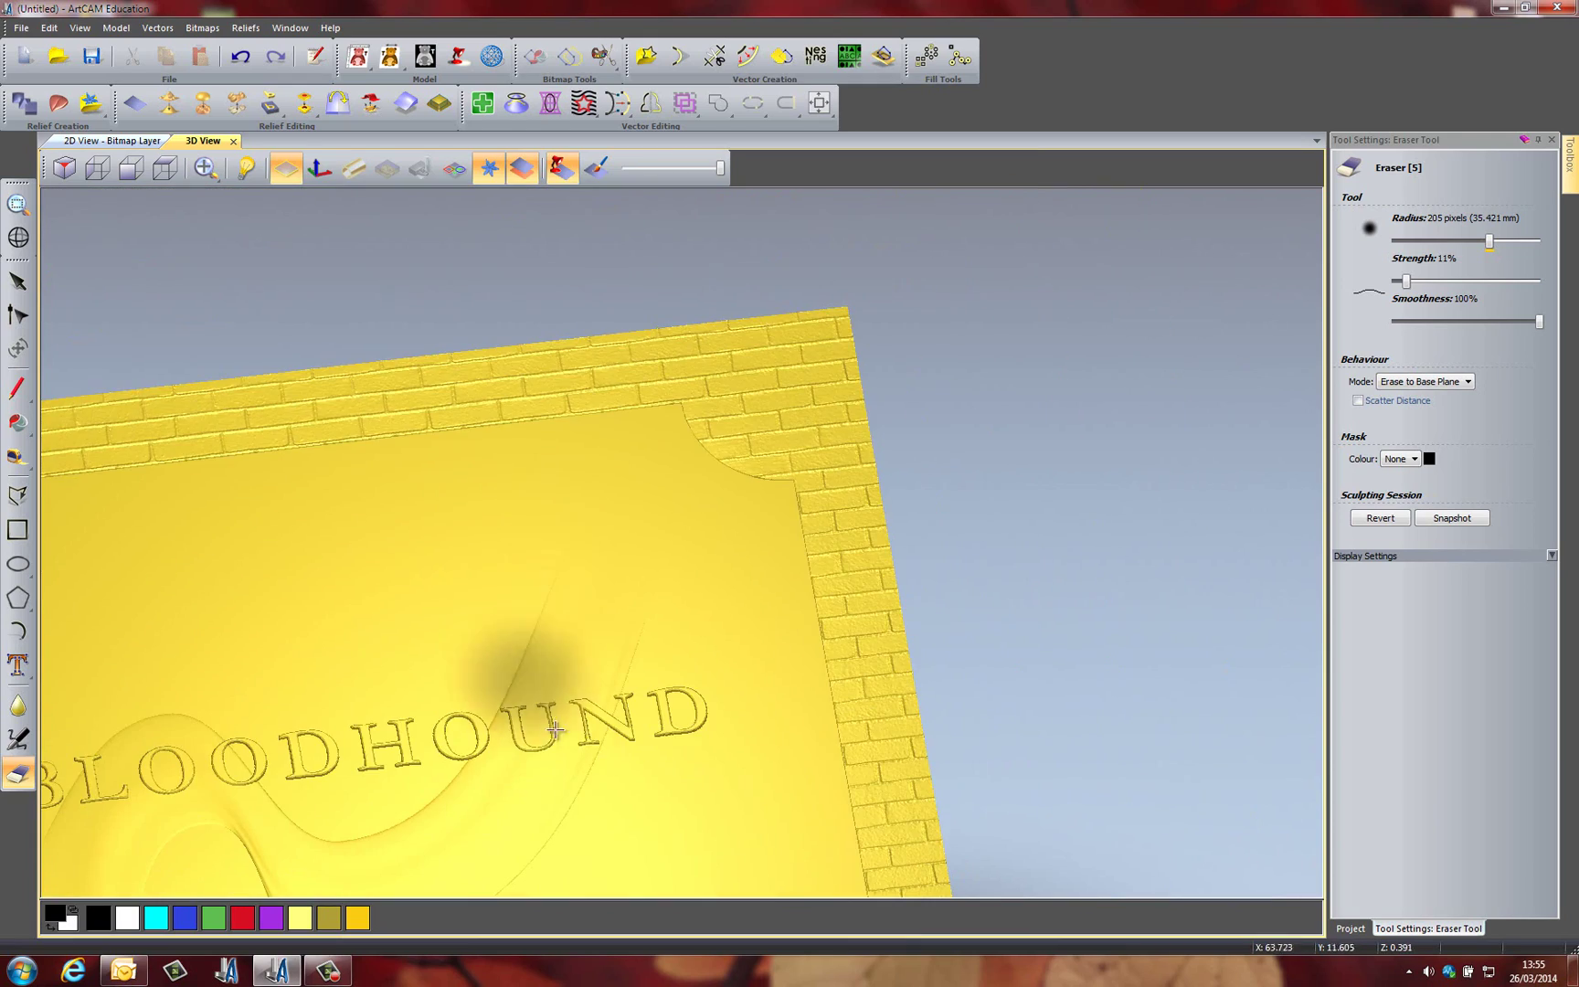
{"action": "middle_click_drag", "start_coordinate": [517, 523], "coordinate": [412, 748]}
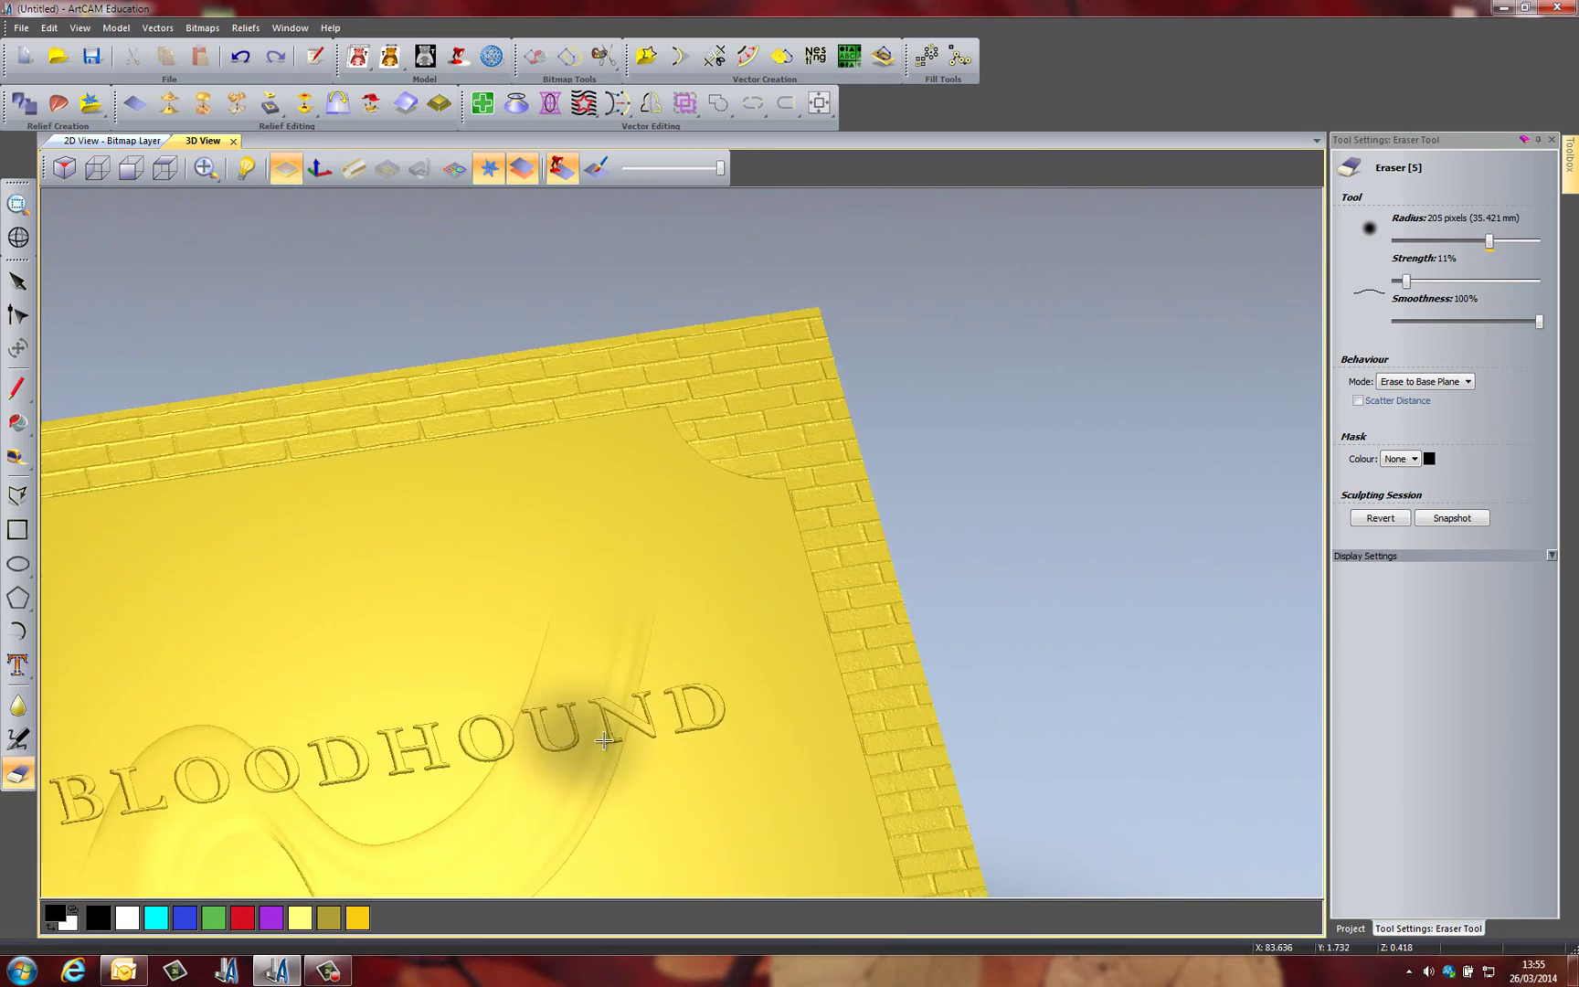
{"action": "scroll", "coordinate": [590, 731], "scroll_direction": "down", "scroll_amount": 3}
{"action": "scroll", "coordinate": [1002, 587], "scroll_direction": "up", "scroll_amount": 3}
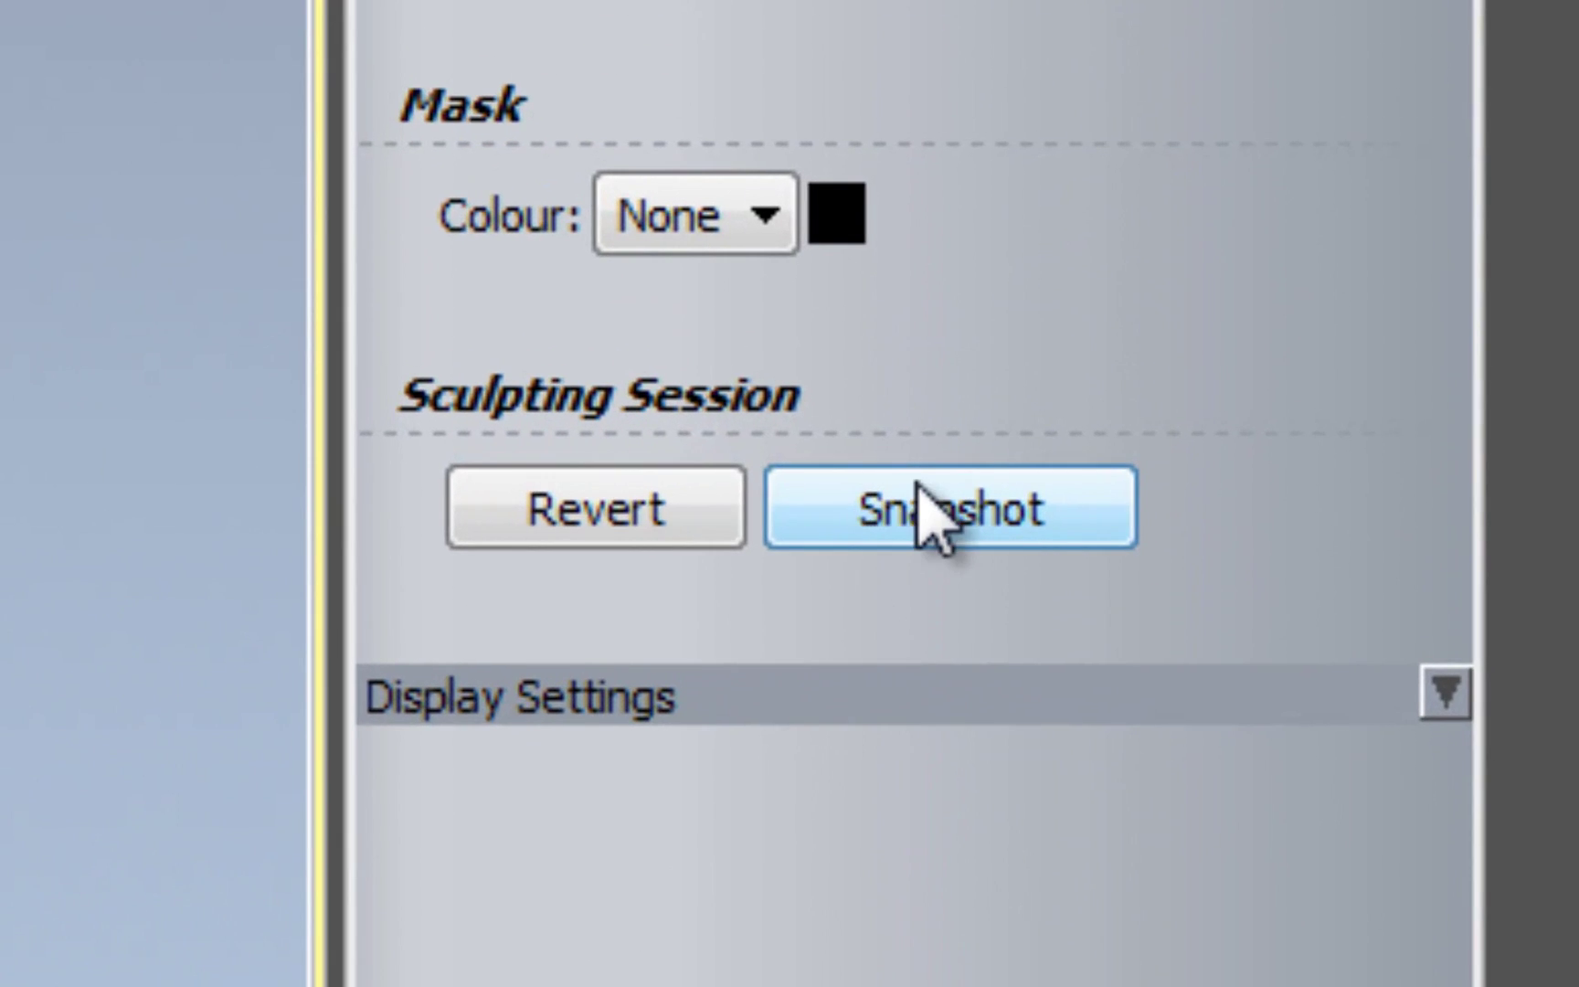
{"action": "left_click", "coordinate": [1103, 512]}
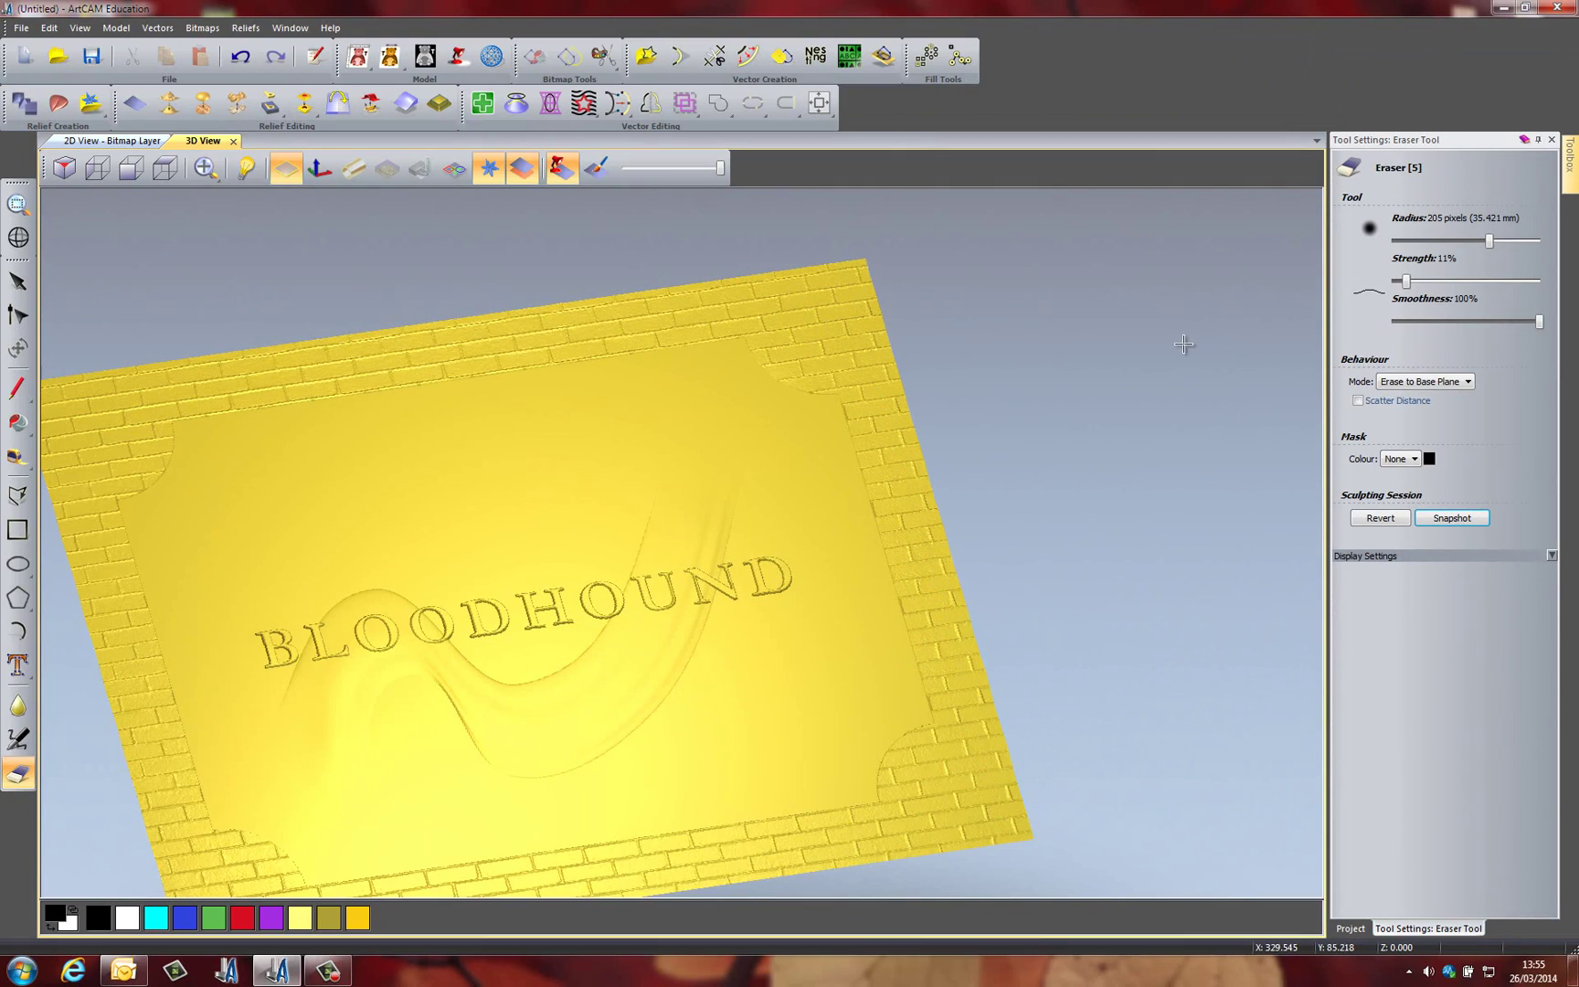
Try erasing across the BLOODHOUND lettering and ribbon at 36% strength, and revert the relief to the snapshot
{"action": "left_click_drag", "start_coordinate": [1408, 281], "coordinate": [1428, 281]}
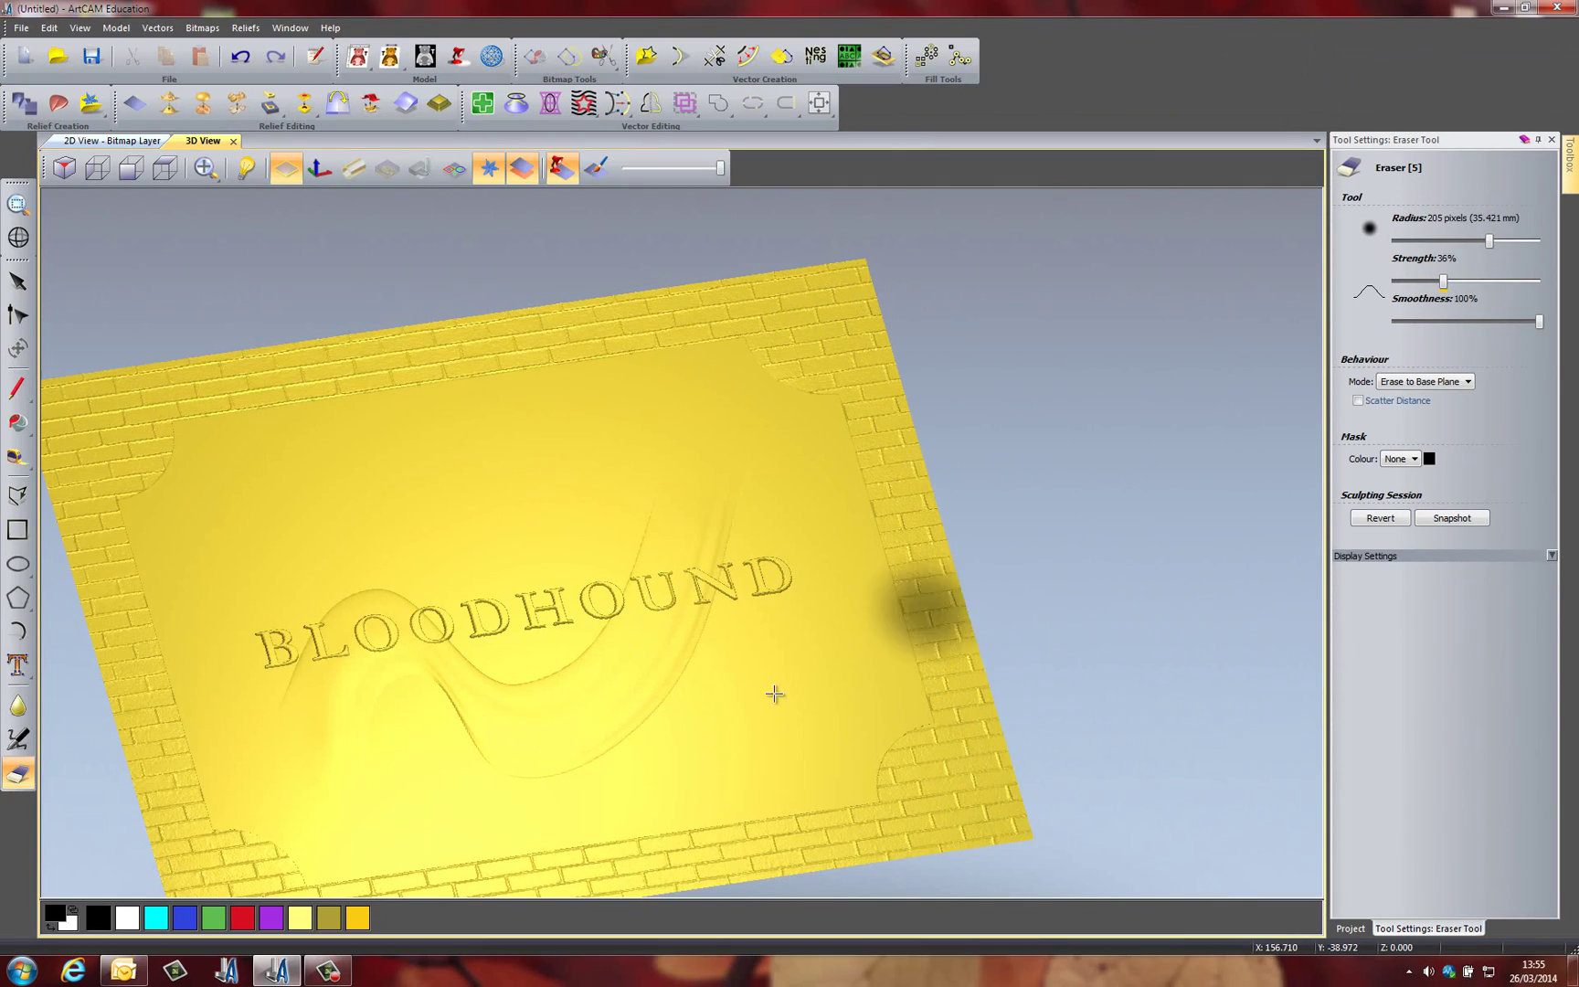
{"action": "mouse_move", "coordinate": [605, 611]}
{"action": "left_mouse_down"}
{"action": "mouse_move", "coordinate": [627, 570]}
{"action": "mouse_move", "coordinate": [637, 675]}
{"action": "mouse_move", "coordinate": [461, 597]}
{"action": "mouse_move", "coordinate": [450, 633]}
{"action": "mouse_move", "coordinate": [490, 642]}
{"action": "mouse_move", "coordinate": [354, 621]}
{"action": "mouse_move", "coordinate": [766, 550]}
{"action": "mouse_move", "coordinate": [636, 601]}
{"action": "mouse_move", "coordinate": [368, 617]}
{"action": "mouse_move", "coordinate": [423, 573]}
{"action": "mouse_move", "coordinate": [708, 581]}
{"action": "mouse_move", "coordinate": [764, 545]}
{"action": "left_mouse_up"}
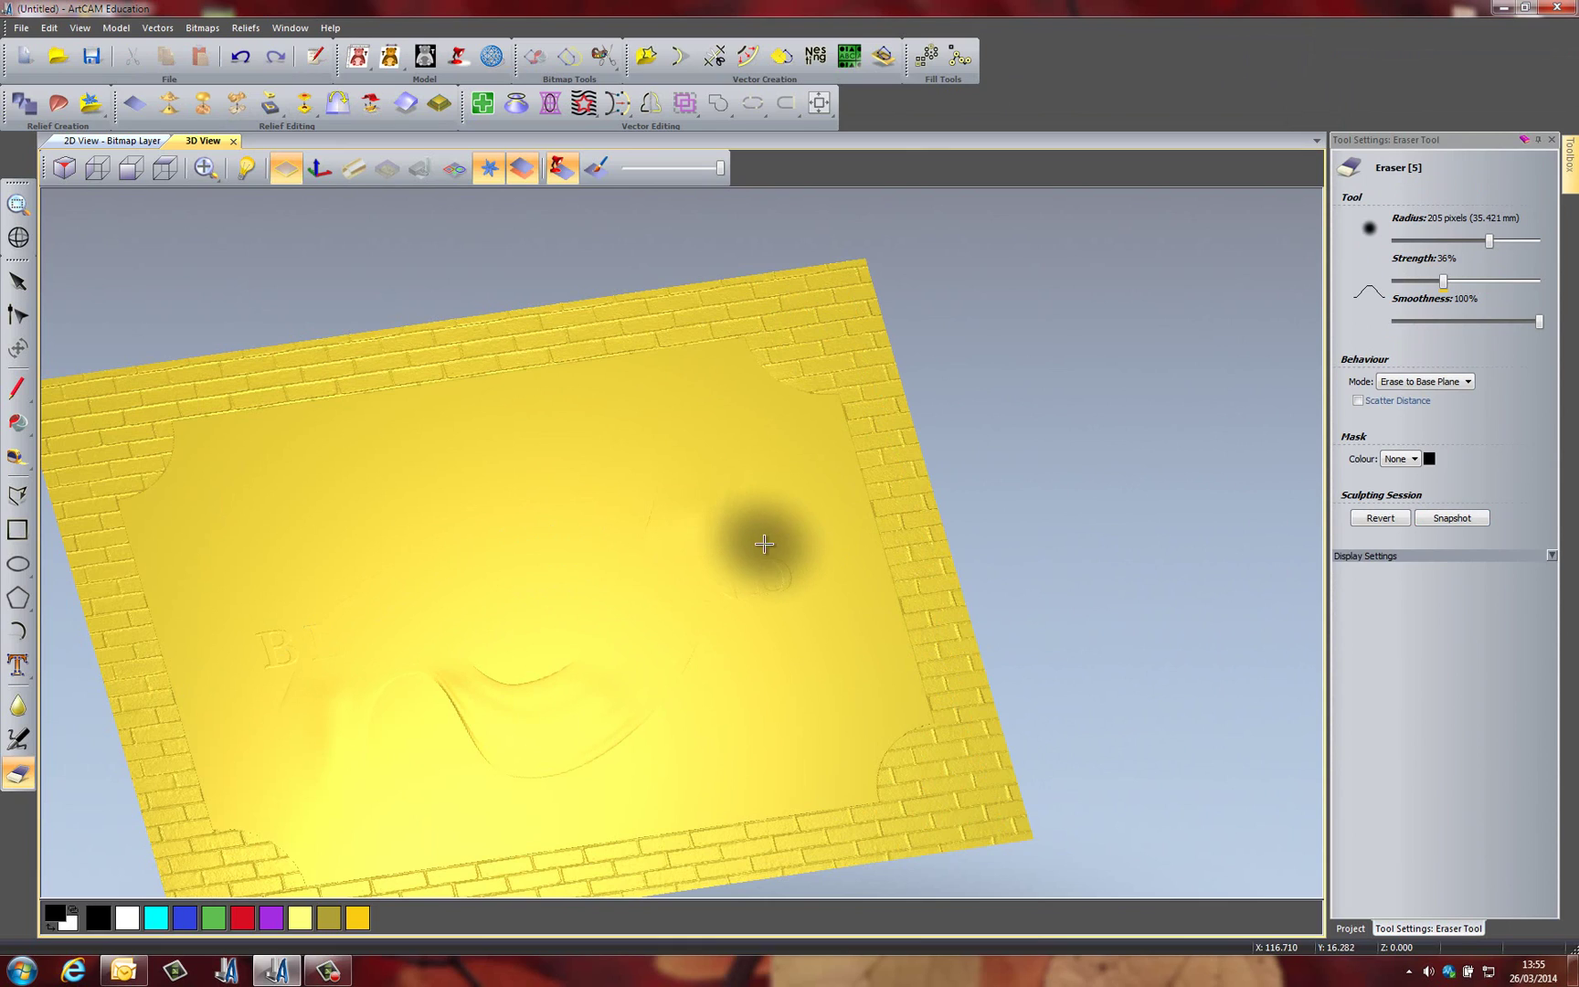
{"action": "left_click", "coordinate": [1396, 523]}
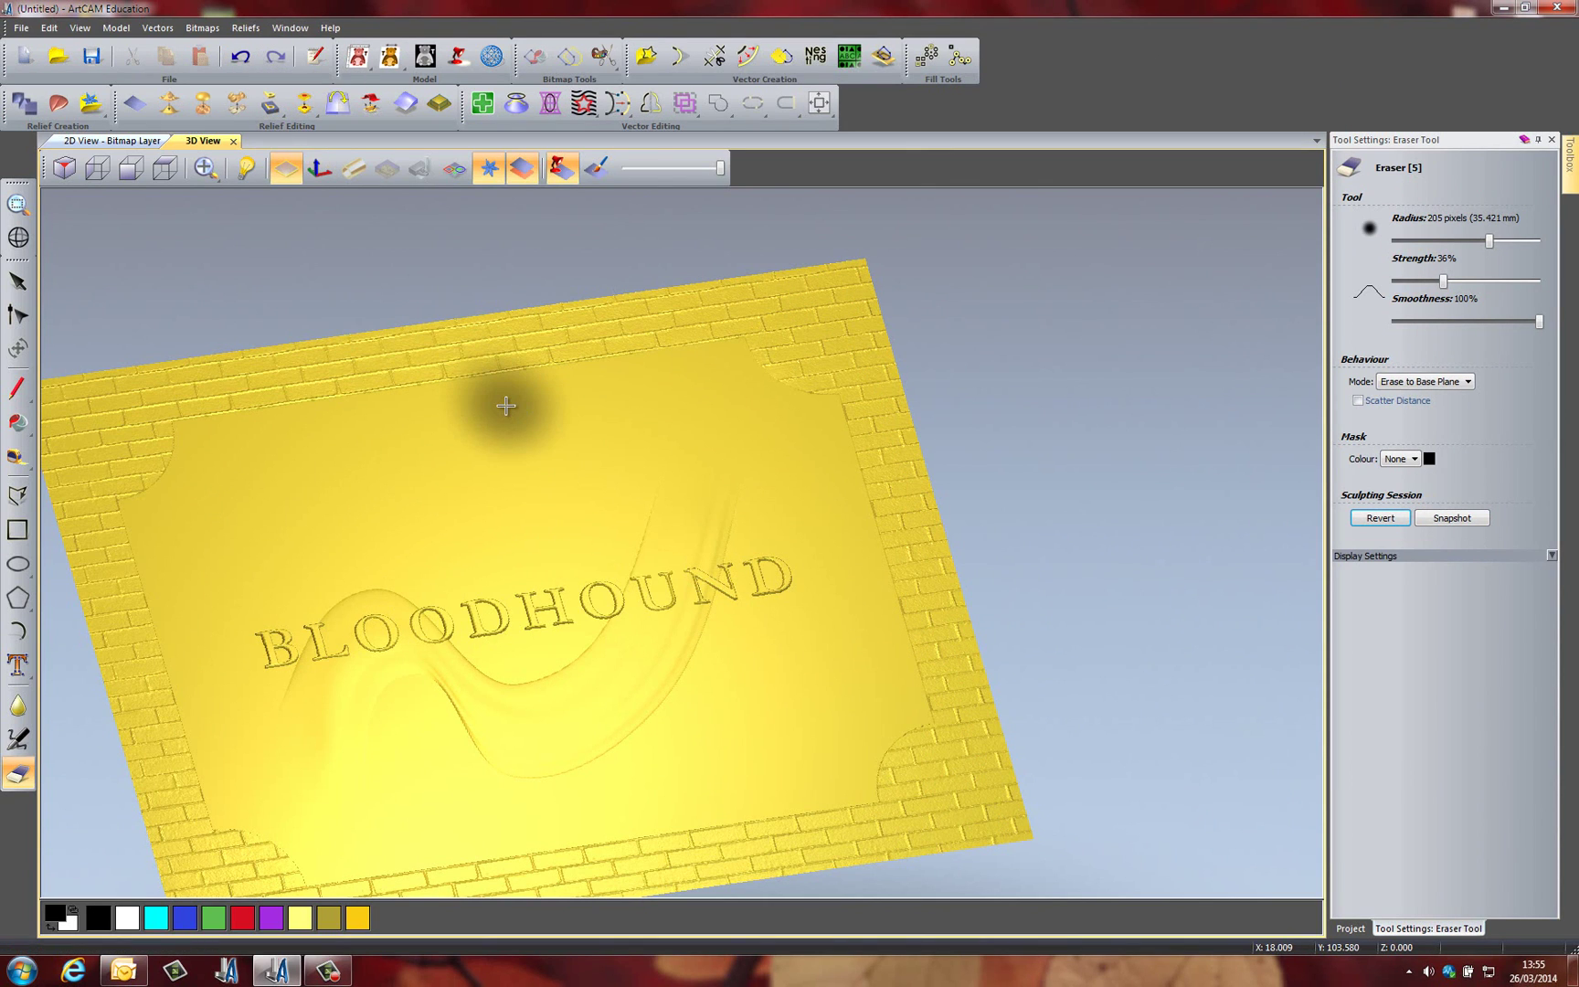
View the relief from above, close the Eraser settings and inspect the whole sign
{"action": "key", "text": "3"}
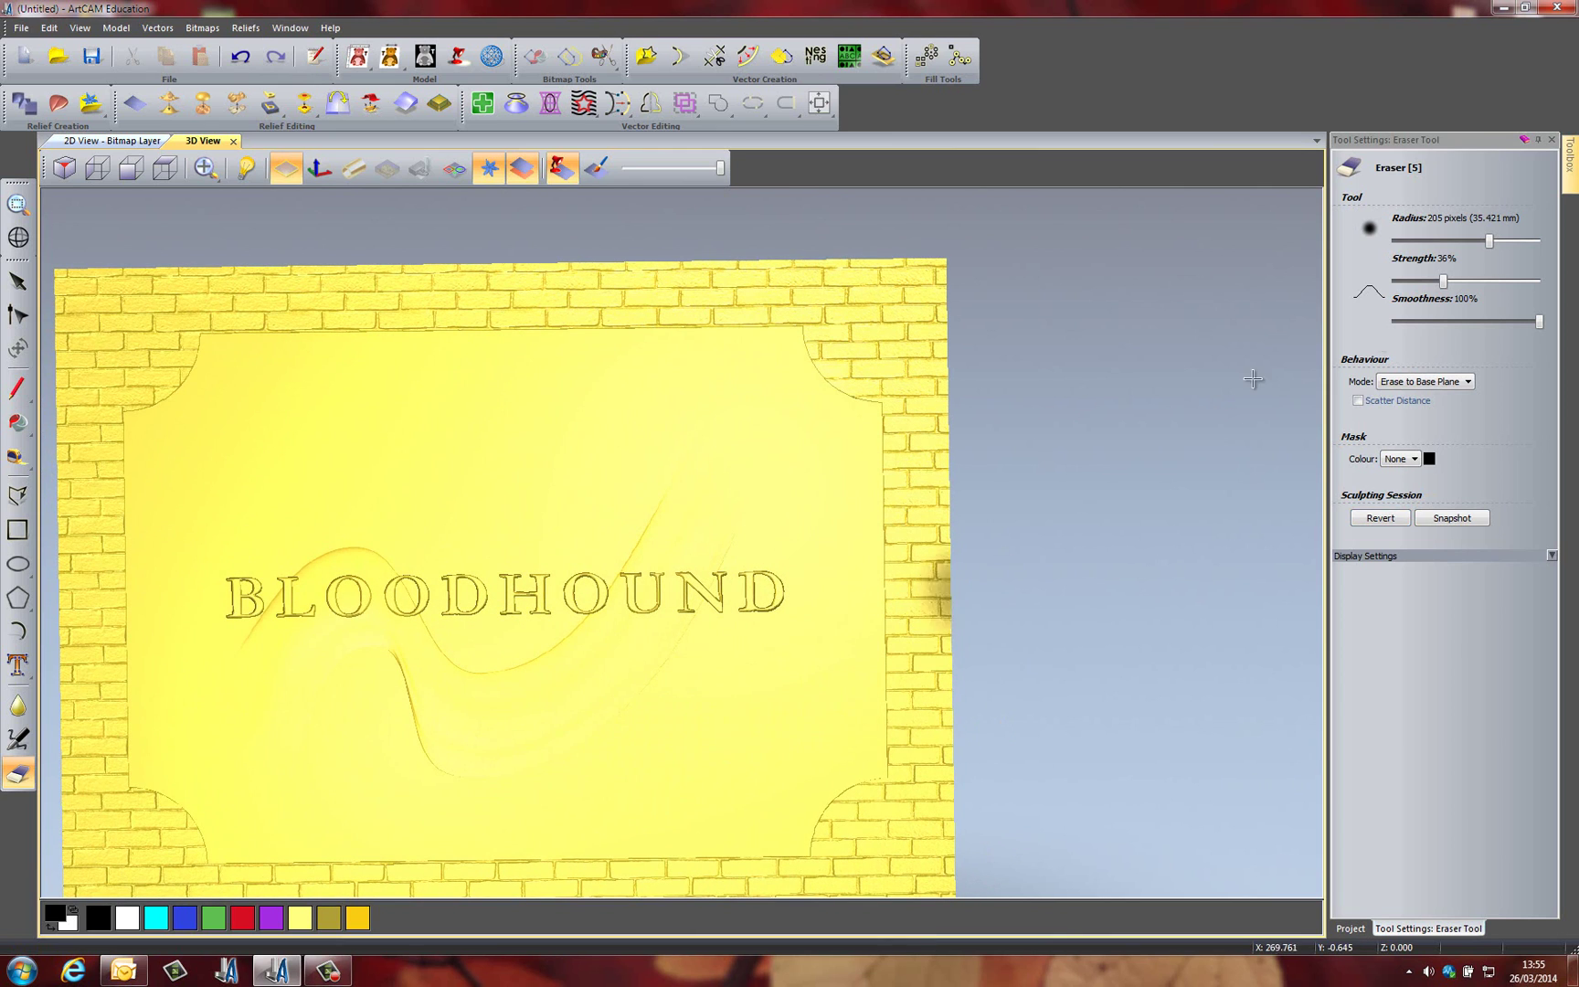
{"action": "left_click", "coordinate": [1552, 139]}
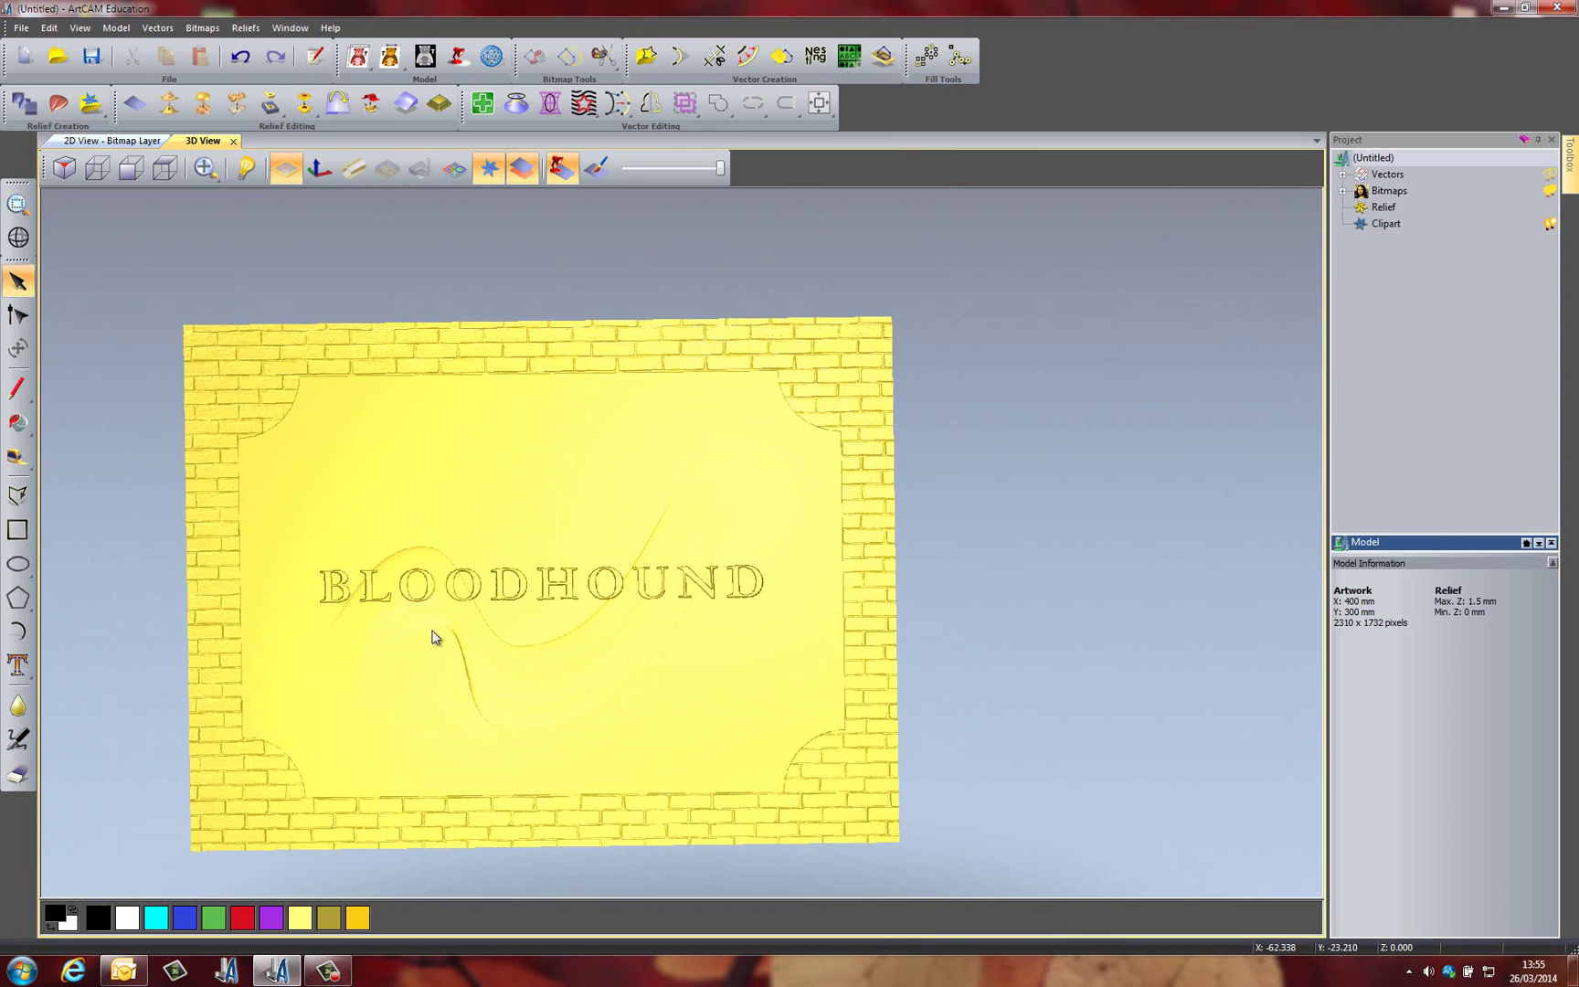
{"action": "scroll", "coordinate": [433, 635], "scroll_direction": "down", "scroll_amount": 1}
{"action": "scroll", "coordinate": [411, 649], "scroll_direction": "up", "scroll_amount": 2}
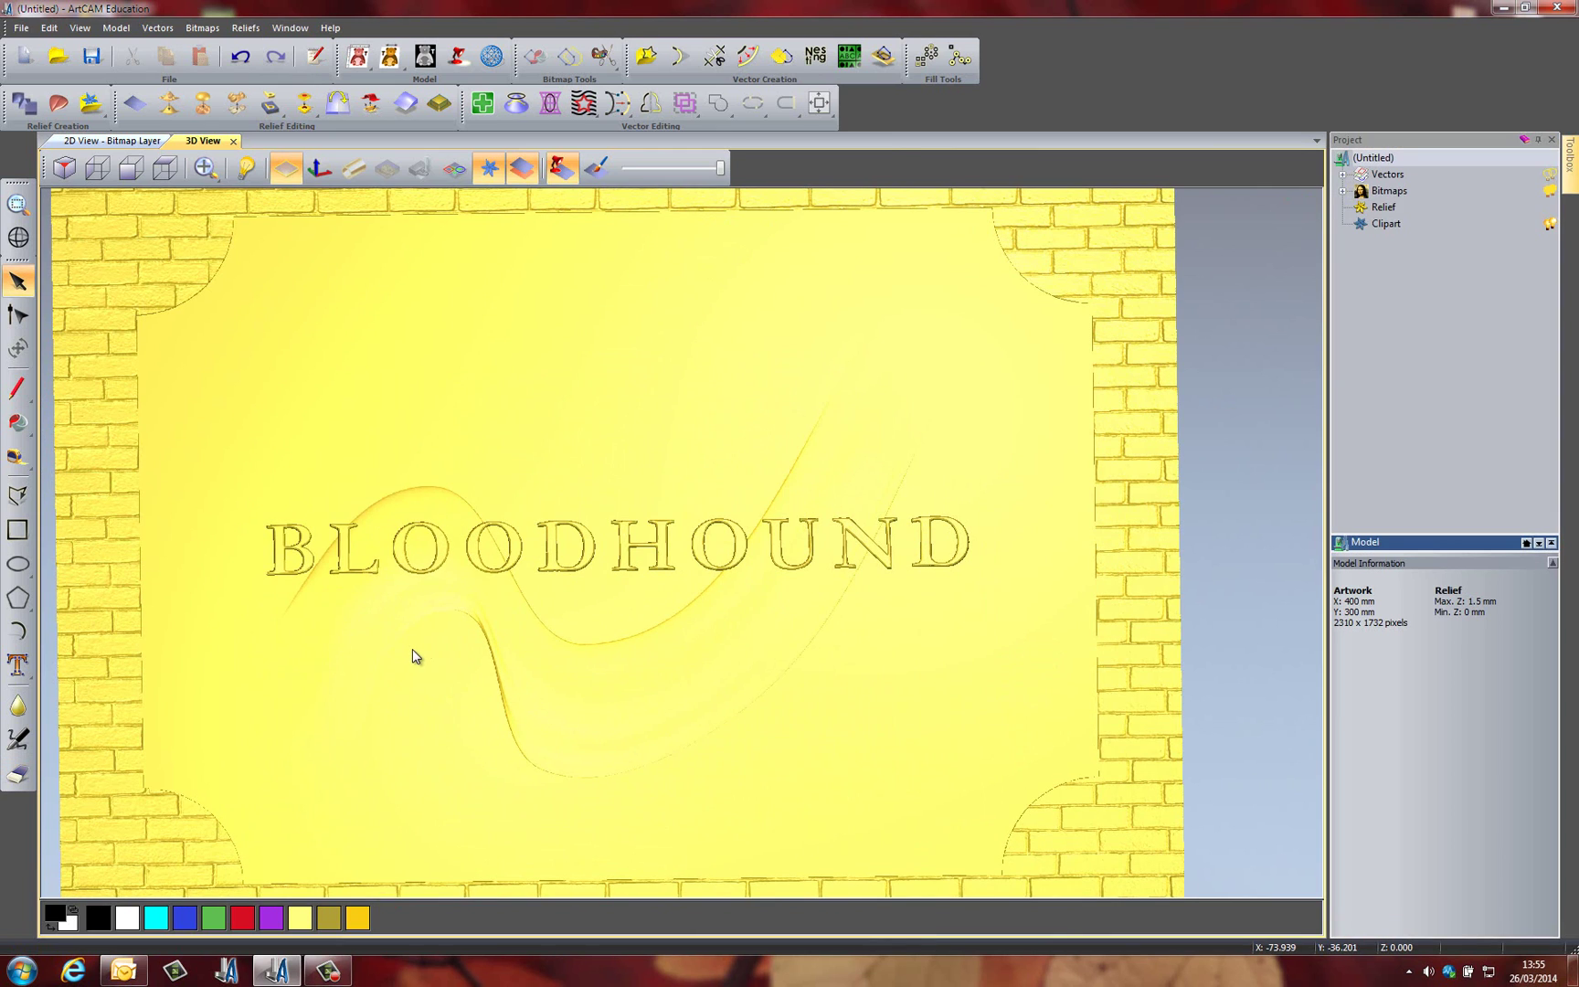
{"action": "scroll", "coordinate": [412, 649], "scroll_direction": "down", "scroll_amount": 1}
{"action": "left_click_drag", "start_coordinate": [635, 680], "coordinate": [662, 668]}
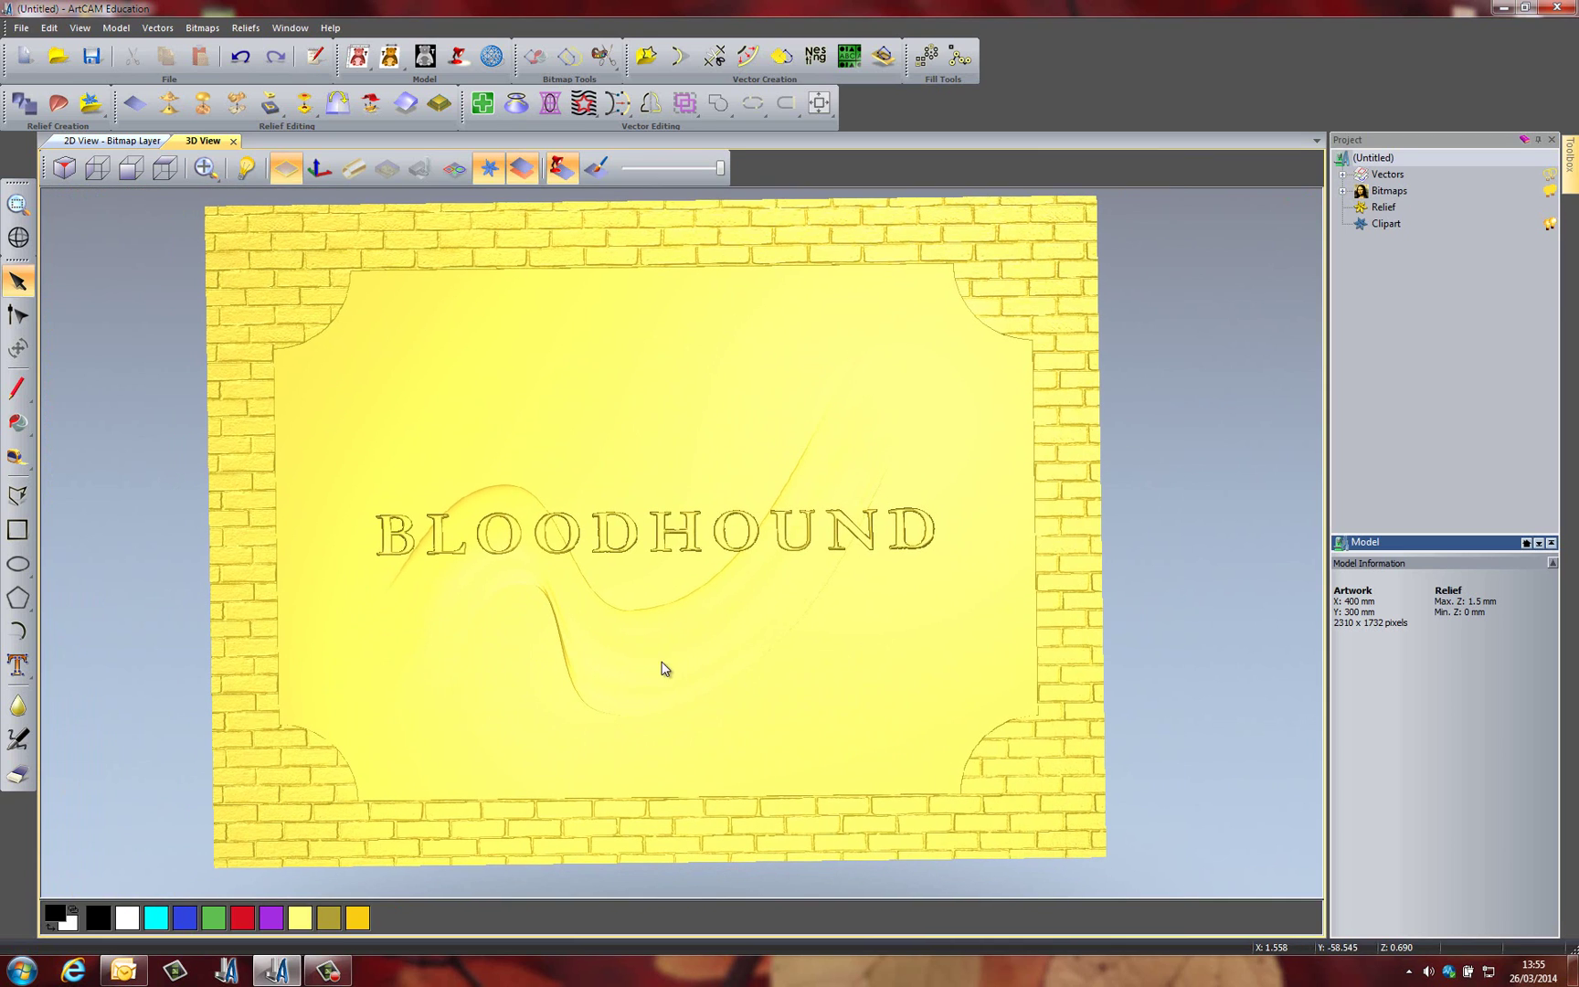